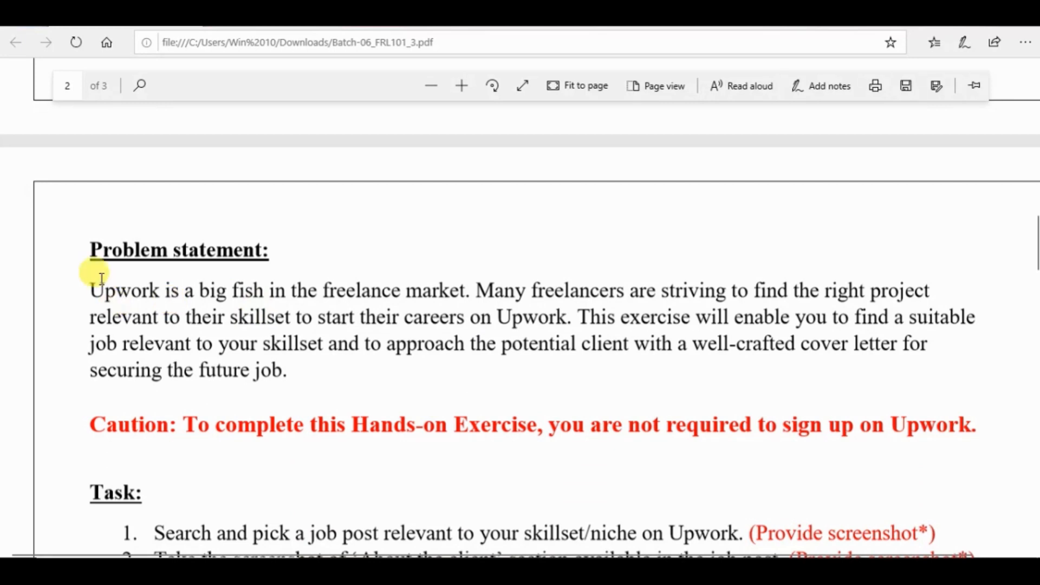
- Highlight the "Problem statement:" heading in yellow and read through the paragraph beneath it
{"action": "left_click_drag", "start_coordinate": [86, 234], "coordinate": [277, 243]}
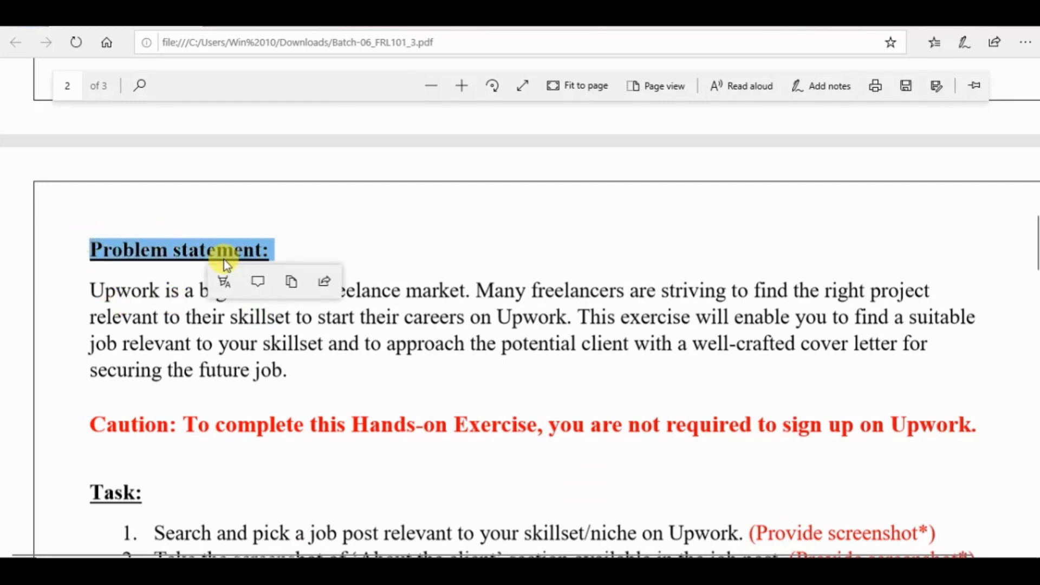
{"action": "left_click", "coordinate": [223, 276]}
{"action": "left_click", "coordinate": [228, 323]}
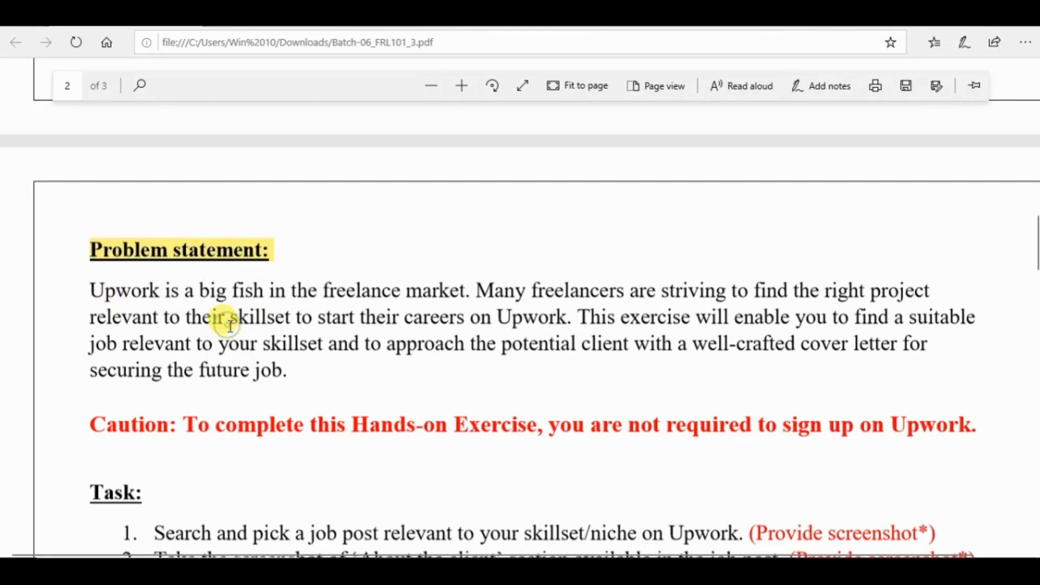
{"action": "left_click_drag", "start_coordinate": [90, 291], "coordinate": [506, 380]}
{"action": "left_click", "coordinate": [505, 379]}
- Highlight "you are not required to sign up on Upwork" in the Caution line in yellow
{"action": "scroll", "coordinate": [508, 382], "scroll_direction": "down", "scroll_amount": 1}
{"action": "scroll", "coordinate": [508, 382], "scroll_direction": "down", "scroll_amount": 2}
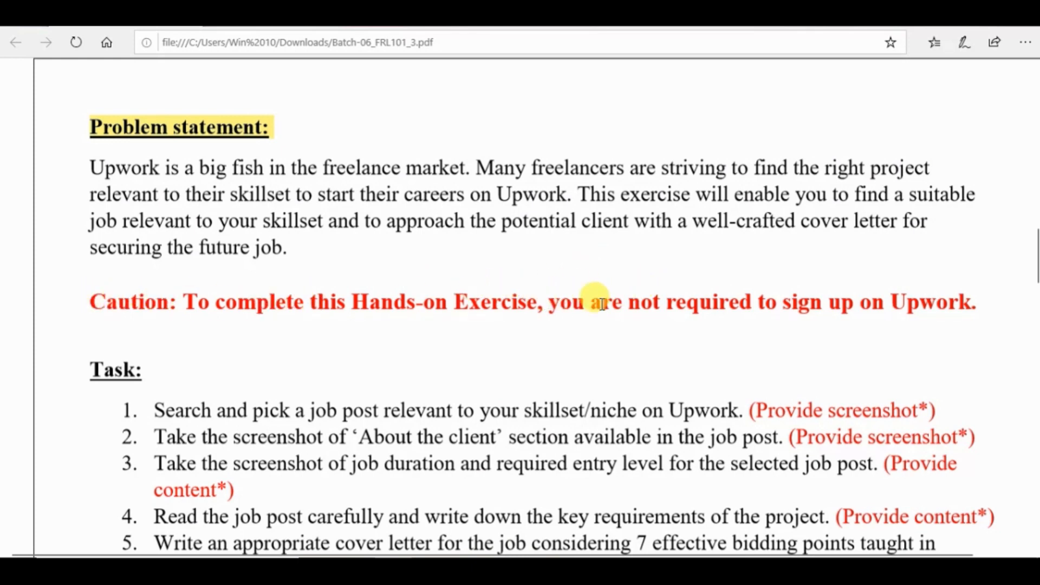
{"action": "left_click_drag", "start_coordinate": [550, 302], "coordinate": [970, 309]}
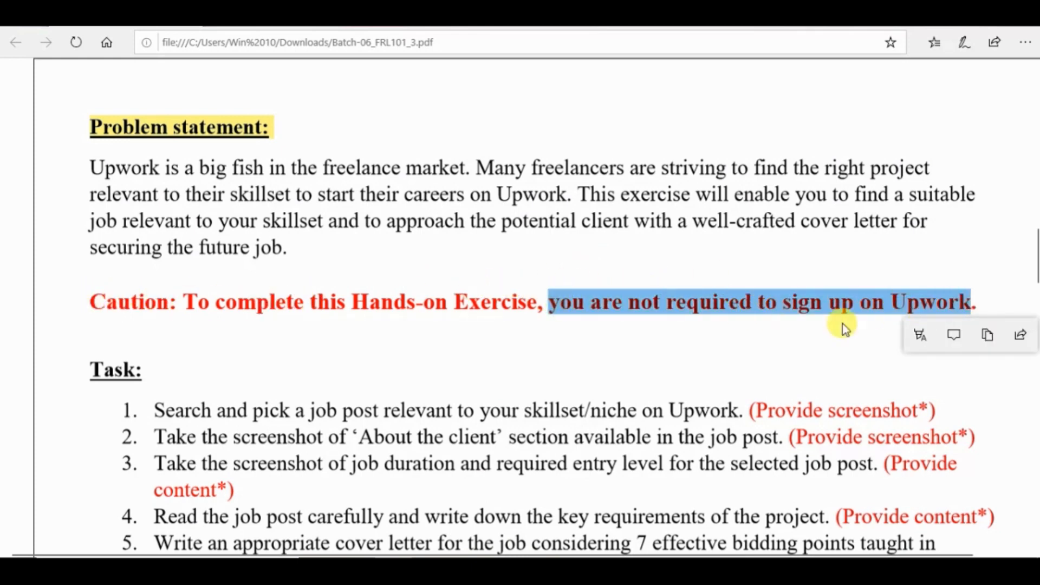
{"action": "left_click", "coordinate": [937, 335]}
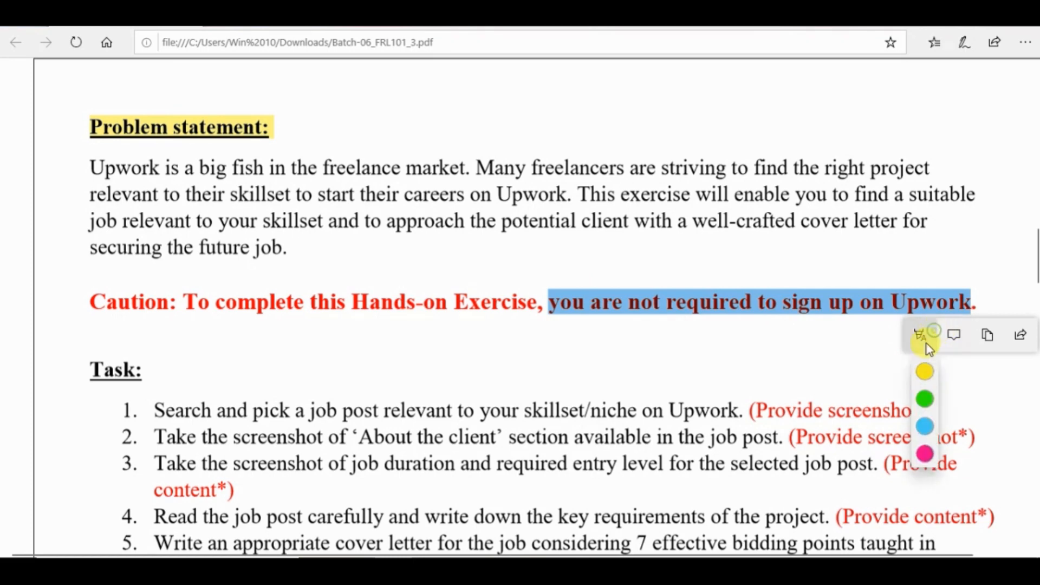
{"action": "left_click", "coordinate": [930, 377]}
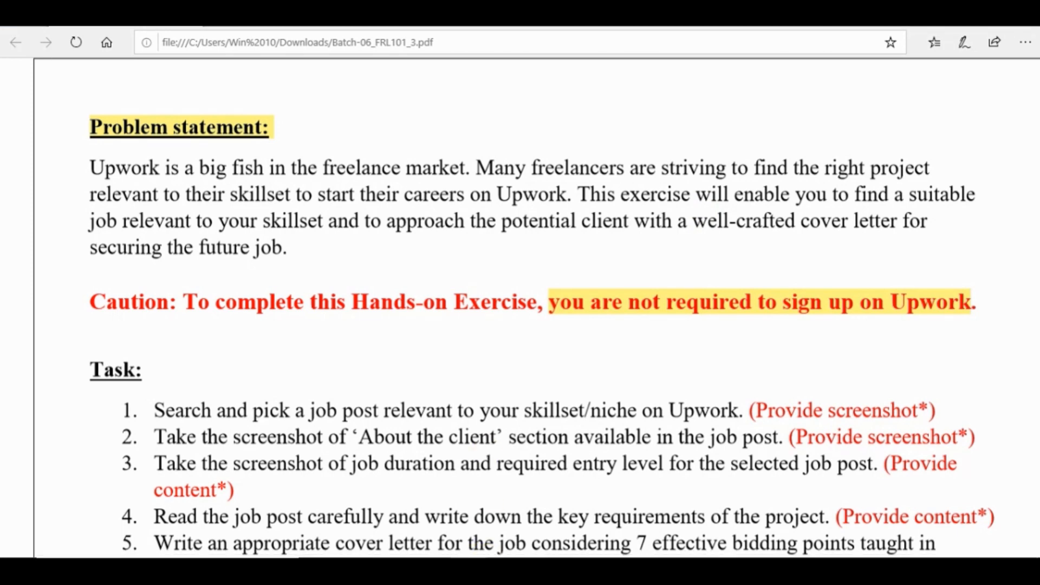
- Switch to Notepad and write the note "is exercise ke liye upwork ka account hona zarori nhi he ...."
{"action": "key", "text": "alt+Tab"}
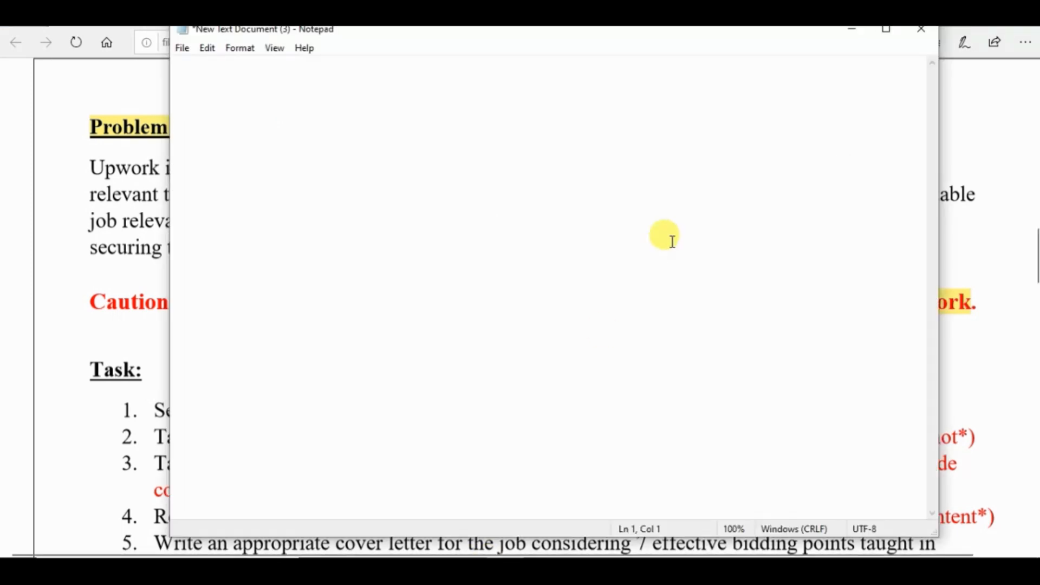
{"action": "type", "text": "is exerc"}
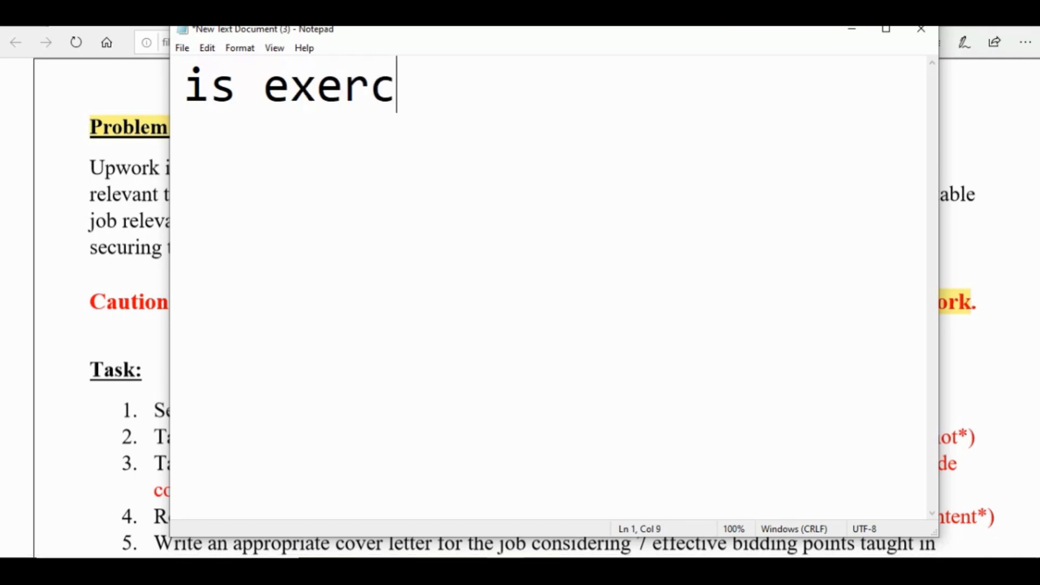
{"action": "type", "text": "ise ke li"}
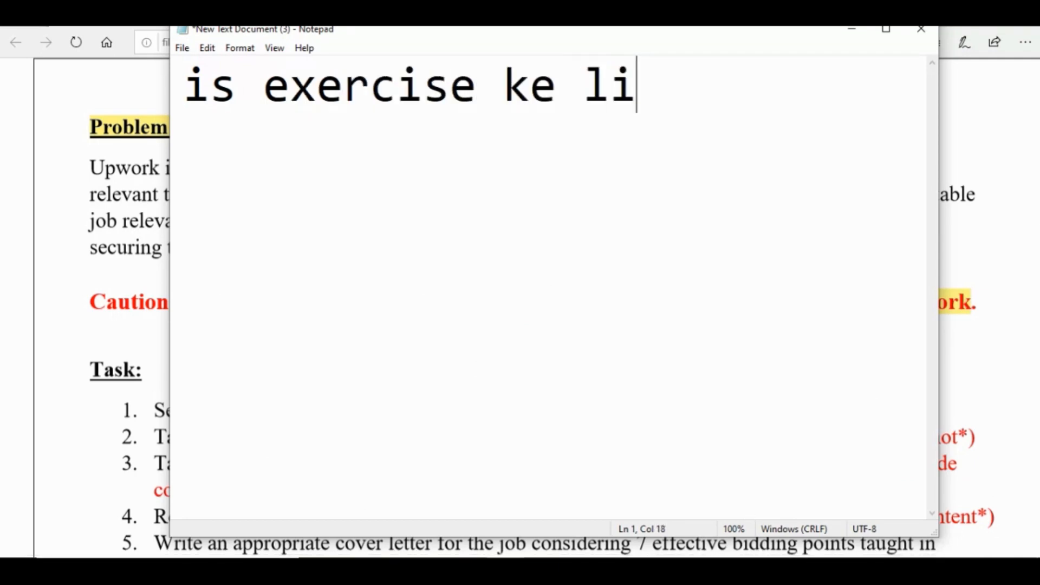
{"action": "type", "text": "ye "}
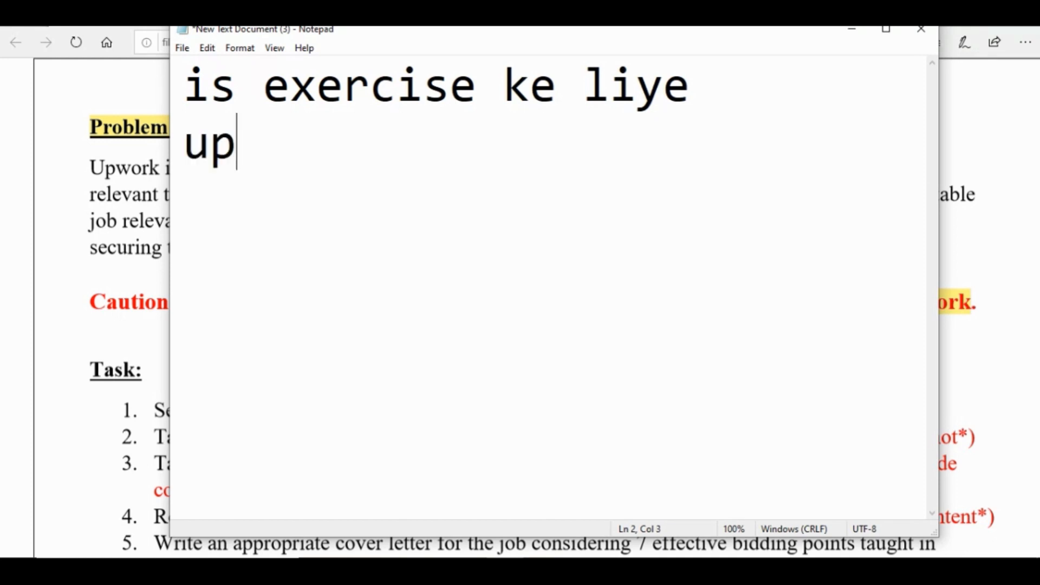
{"action": "type", "text": " upwork ka a"}
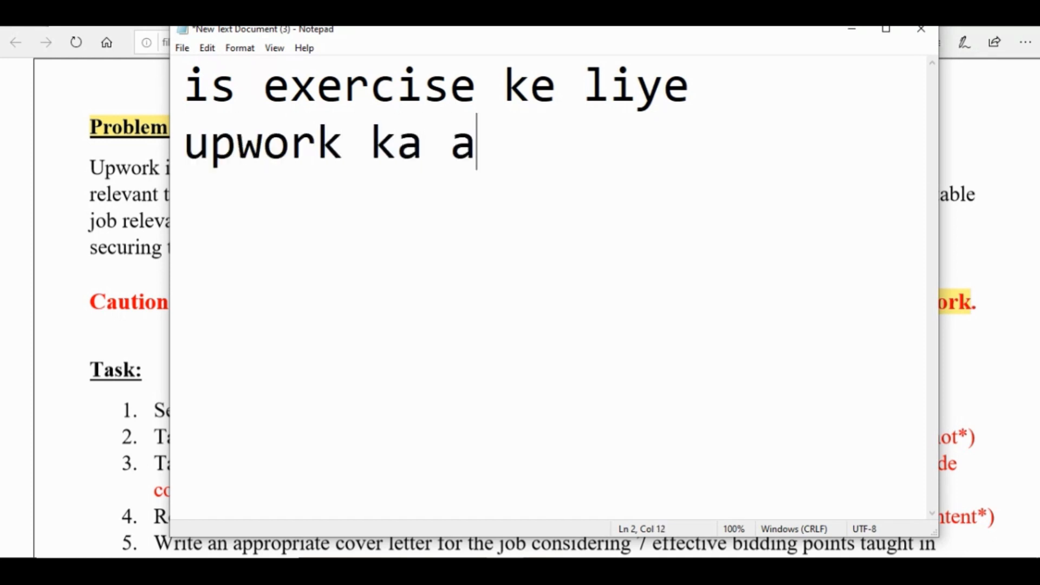
{"action": "type", "text": "ccount"}
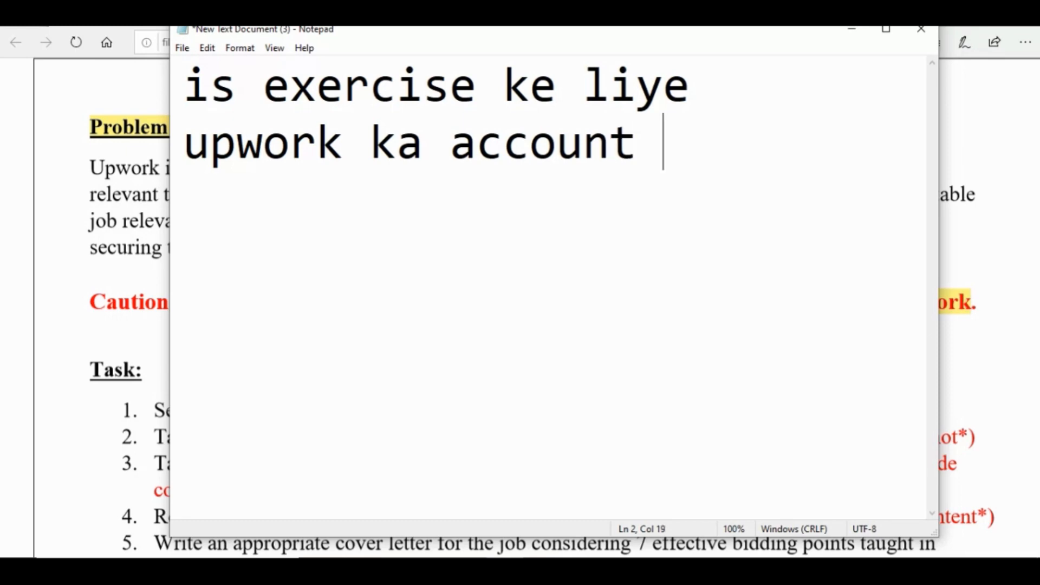
{"action": "type", "text": " hona zarori nhi he ...."}
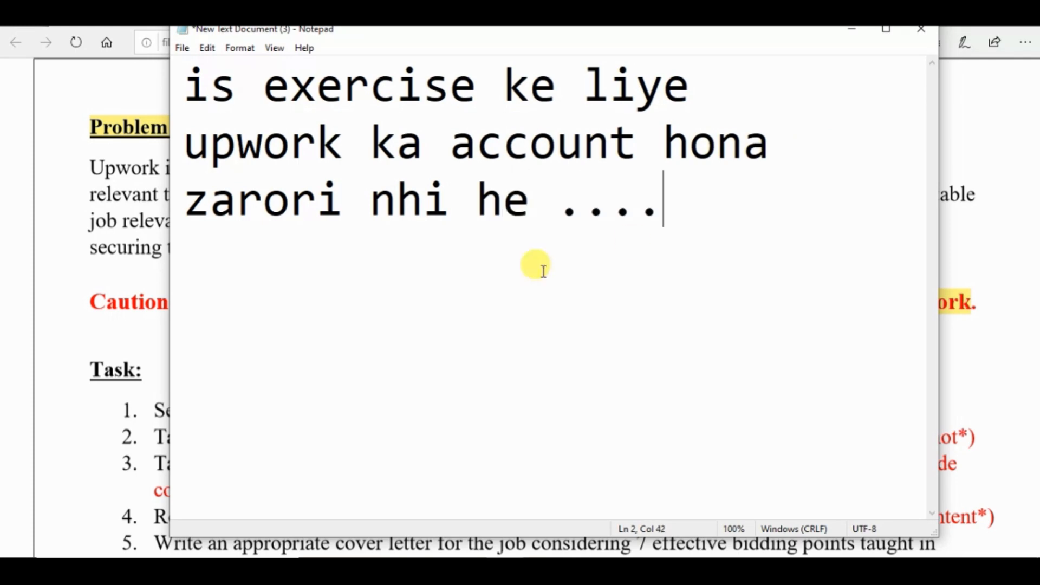
- Return to the PDF and highlight task 1, "Search and pick a job post relevant to your skillset/niche on Upwork", in yellow
{"action": "left_click", "coordinate": [111, 299]}
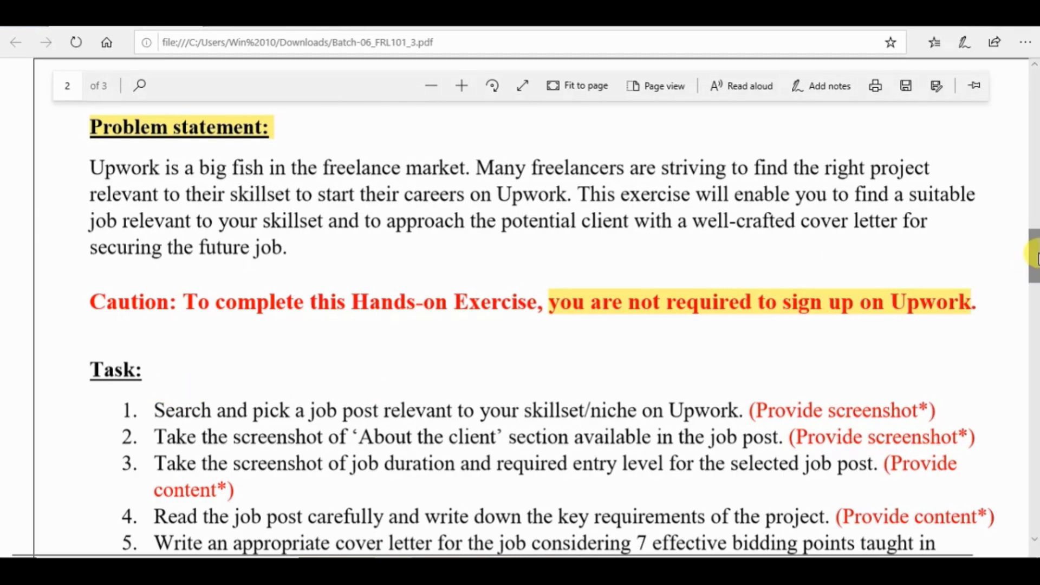
{"action": "left_click_drag", "start_coordinate": [1038, 258], "coordinate": [1034, 274]}
{"action": "left_click_drag", "start_coordinate": [155, 265], "coordinate": [738, 264]}
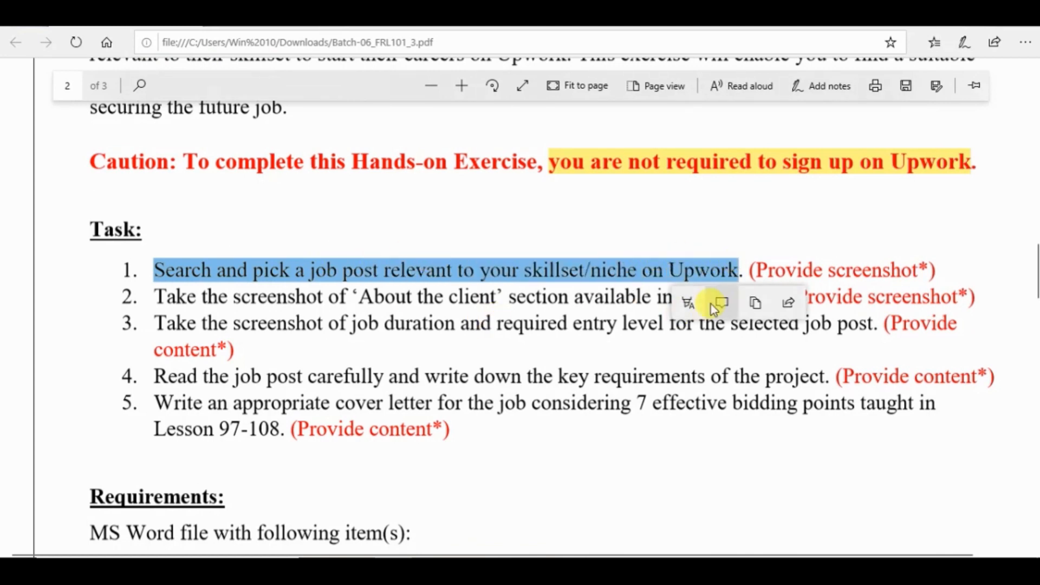
{"action": "left_click", "coordinate": [689, 303]}
{"action": "left_click", "coordinate": [693, 341]}
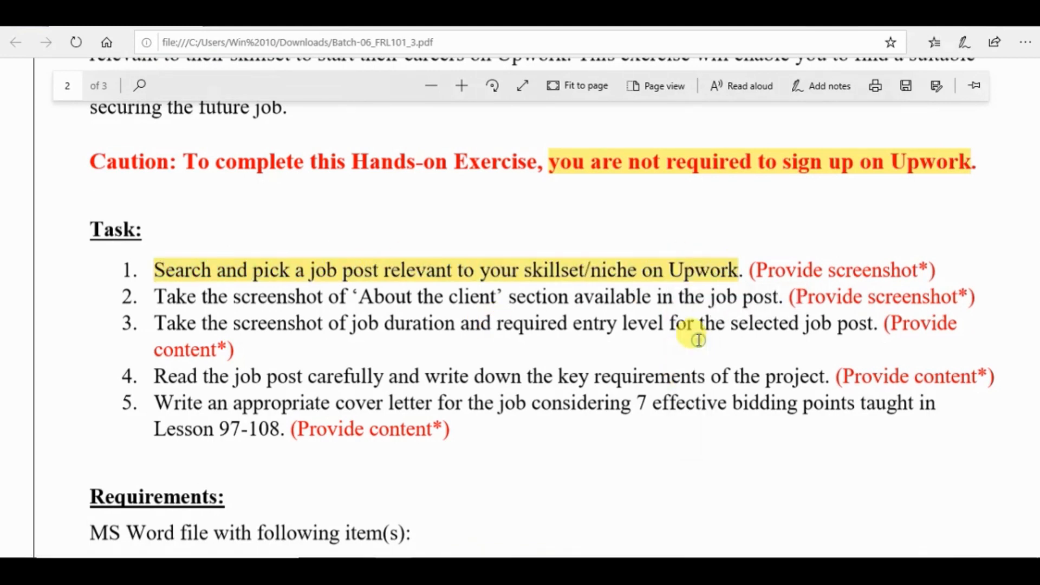
{"action": "left_click", "coordinate": [538, 270]}
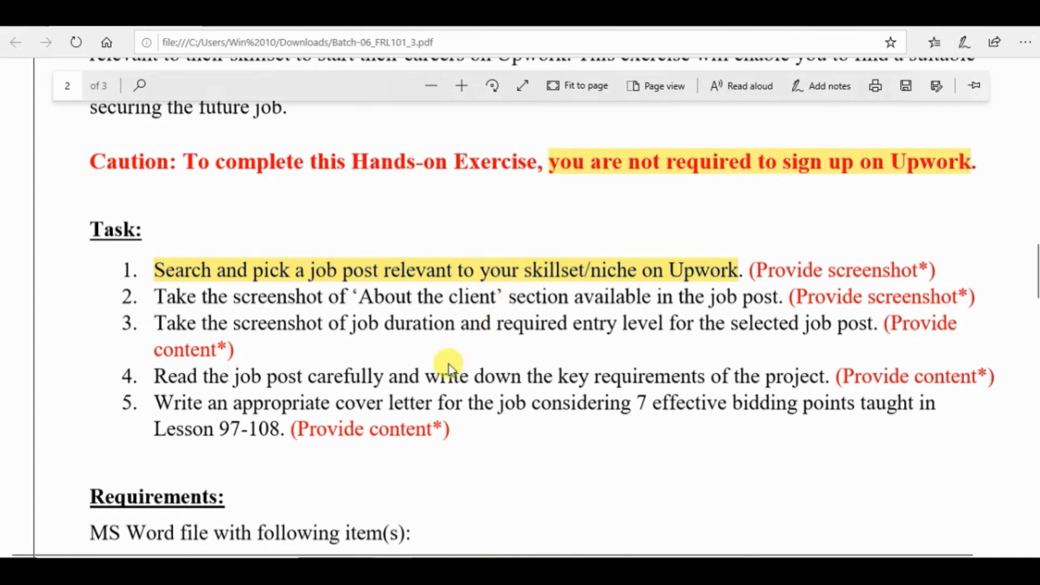
- Switch to Chrome and open the suggested Upwork log-in address for "upwork"
{"action": "key", "text": "alt+Tab"}
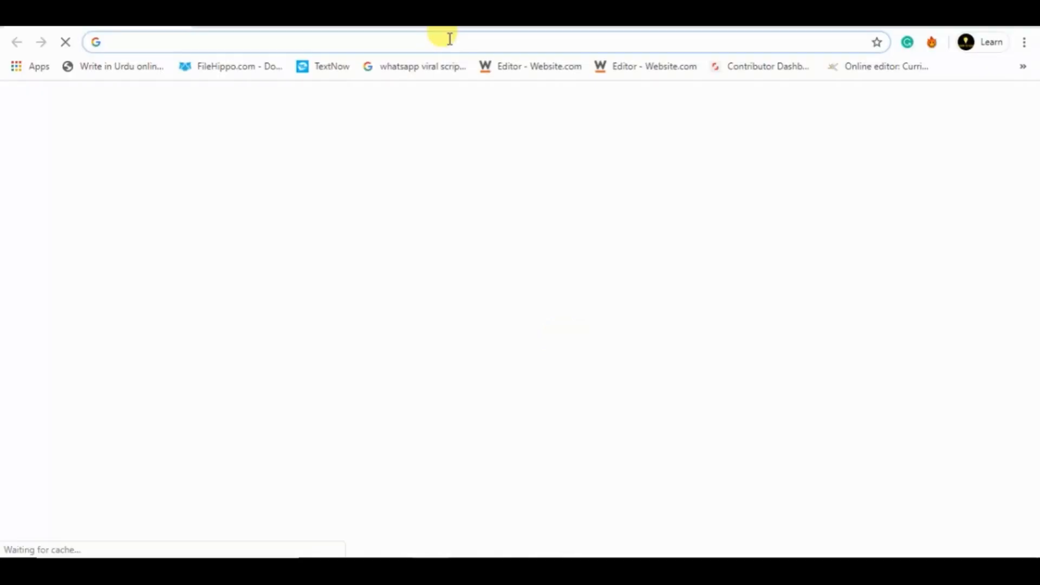
{"action": "type", "text": "up"}
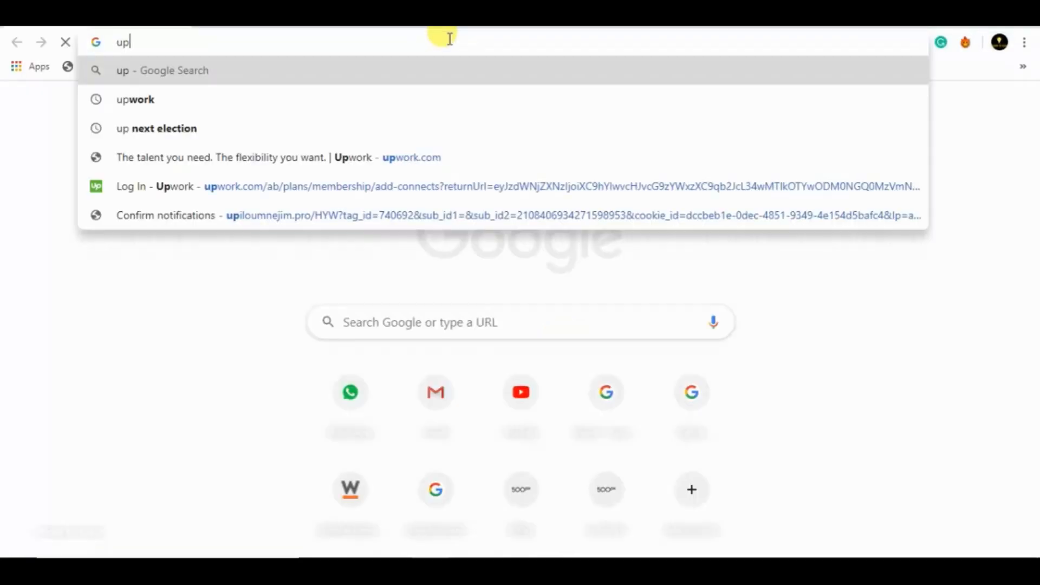
{"action": "type", "text": "work"}
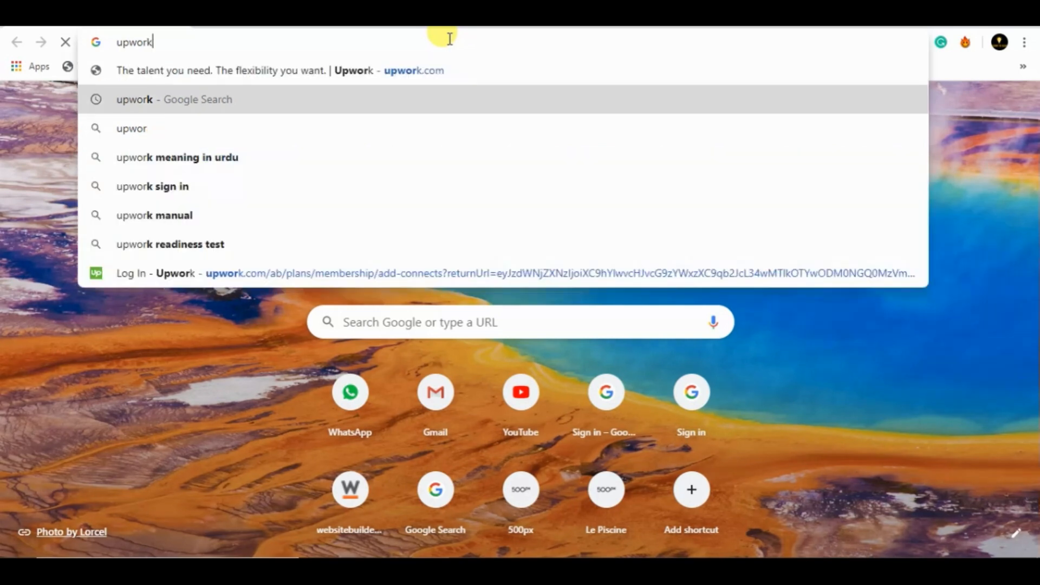
{"action": "key", "text": "Down"}
{"action": "key", "text": "Down"}
{"action": "key", "text": "Down"}
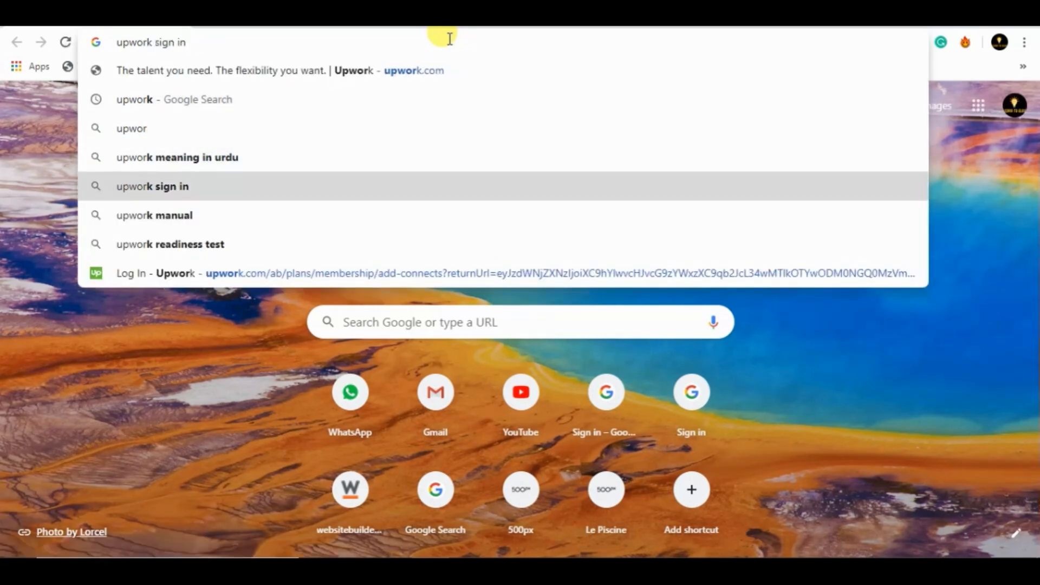
{"action": "key", "text": "Down"}
{"action": "key", "text": "Down"}
{"action": "key", "text": "Down"}
{"action": "key", "text": "Return"}
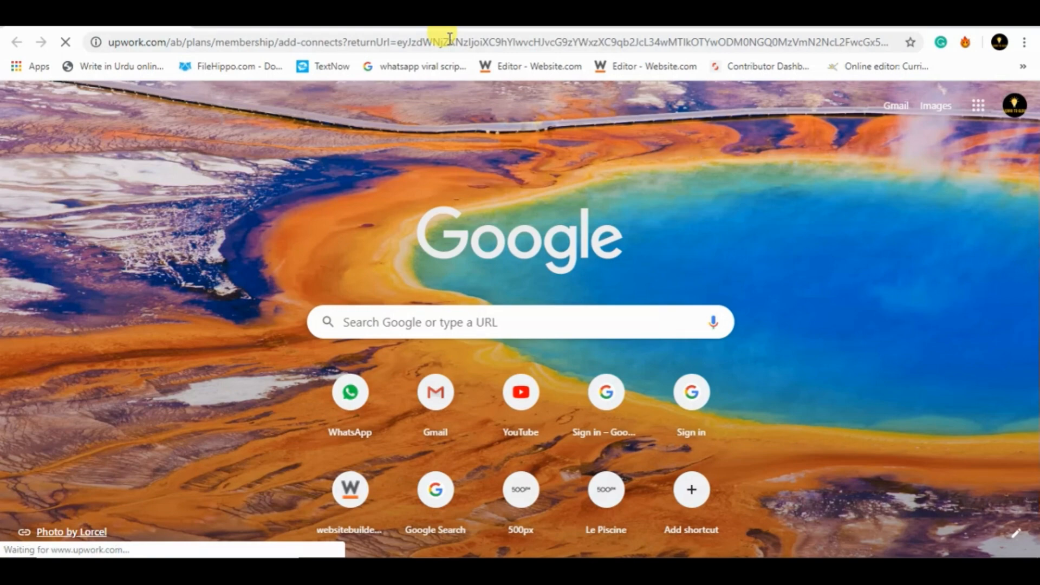
- Search Upwork's job listings for "graphic designing"
{"action": "type", "text": "graphic designing"}
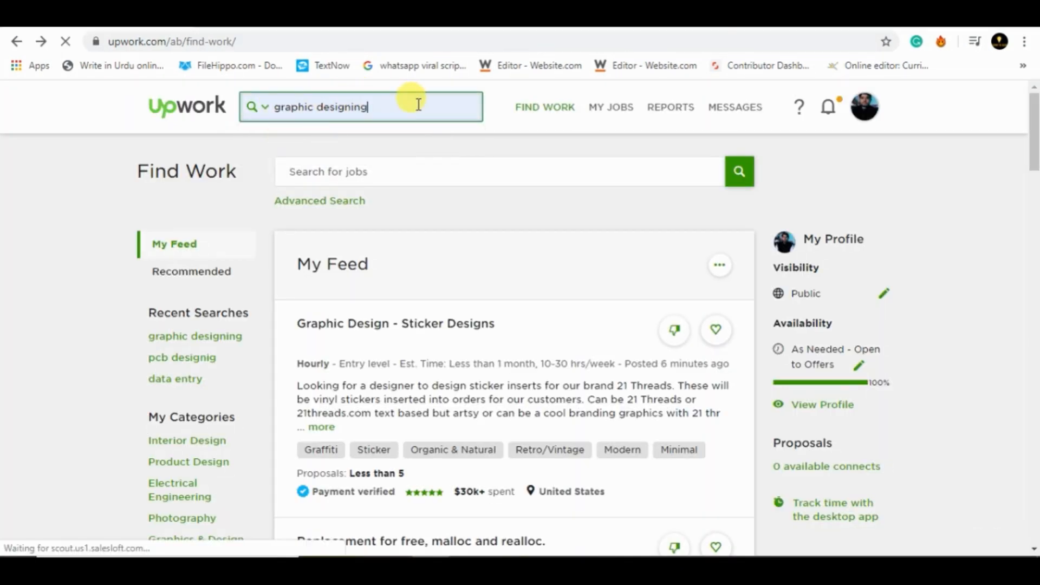
{"action": "key", "text": "Return"}
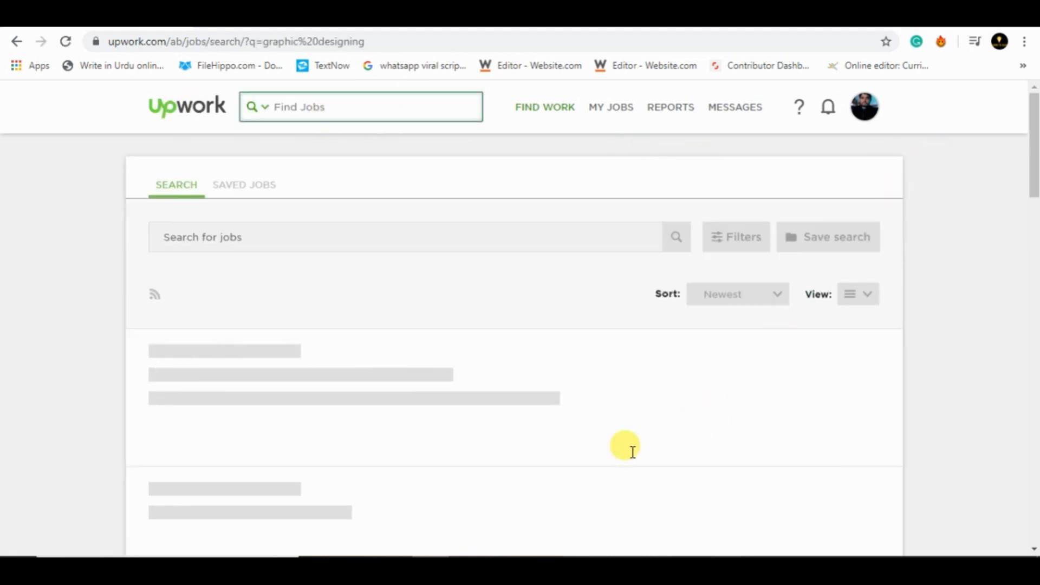
{"action": "mouse_move", "coordinate": [1036, 151]}
{"action": "left_mouse_down"}
{"action": "mouse_move", "coordinate": [1035, 164]}
{"action": "mouse_move", "coordinate": [1036, 147]}
{"action": "left_mouse_up"}
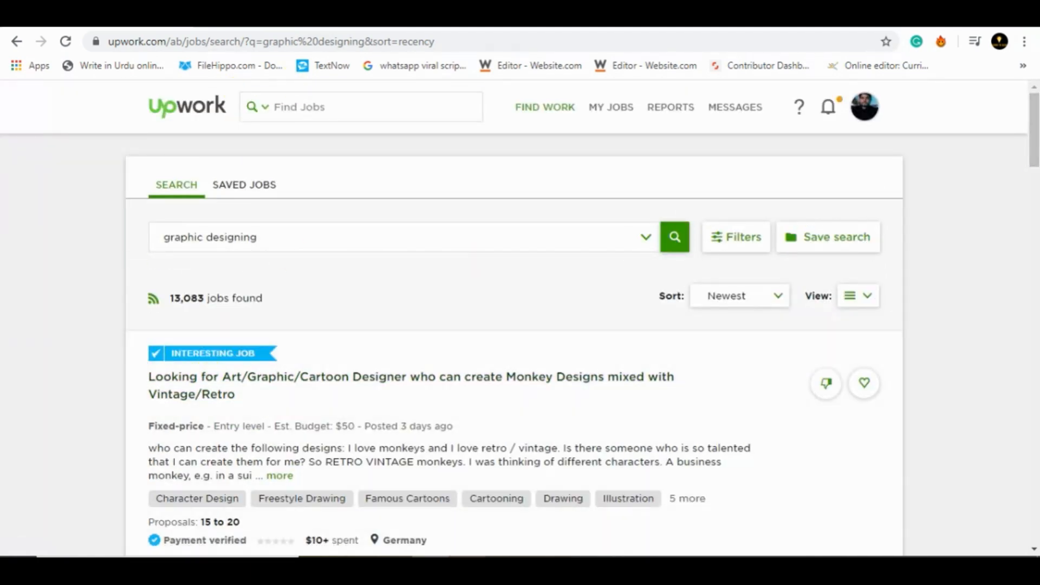
- Switch to Notepad and replace its text with the note "is page ka screen shot le lain"
{"action": "left_click", "coordinate": [467, 569]}
{"action": "key", "text": "Return"}
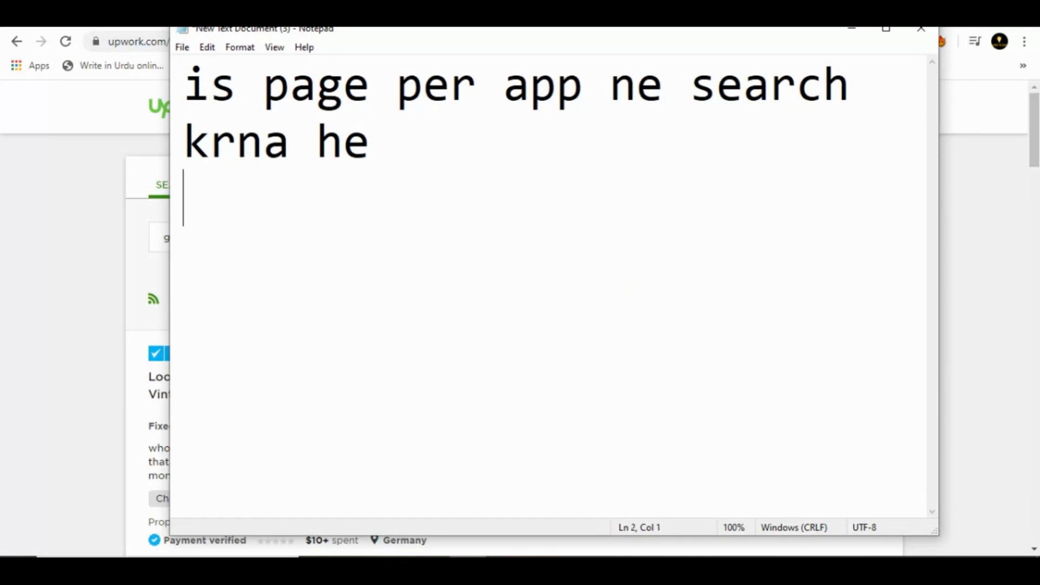
{"action": "key", "text": "BackSpace"}
{"action": "key", "text": "BackSpace"}
{"action": "key", "text": "BackSpace"}
{"action": "key", "text": "BackSpace"}
{"action": "key", "text": "BackSpace"}
{"action": "key", "text": "BackSpace"}
{"action": "key", "text": "BackSpace"}
{"action": "key", "text": "BackSpace"}
{"action": "key", "text": "BackSpace"}
{"action": "key", "text": "BackSpace"}
{"action": "key", "text": "BackSpace"}
{"action": "key", "text": "BackSpace"}
{"action": "key", "text": "BackSpace"}
{"action": "key", "text": "BackSpace"}
{"action": "key", "text": "BackSpace"}
{"action": "key", "text": "BackSpace"}
{"action": "key", "text": "BackSpace"}
{"action": "key", "text": "BackSpace"}
{"action": "key", "text": "BackSpace"}
{"action": "key", "text": "BackSpace"}
{"action": "type", "text": "is page ka "}
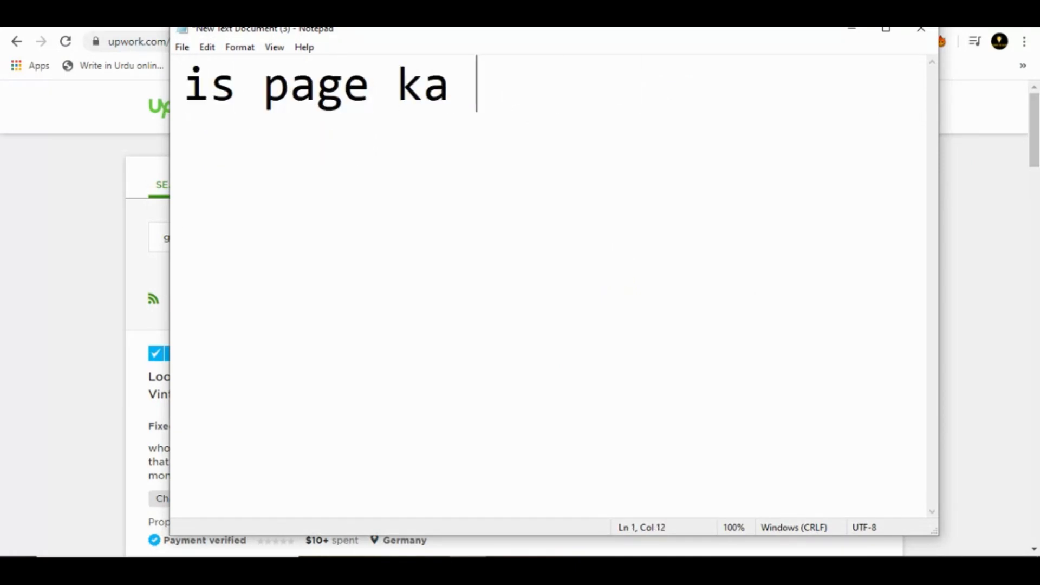
{"action": "type", "text": "screen sho"}
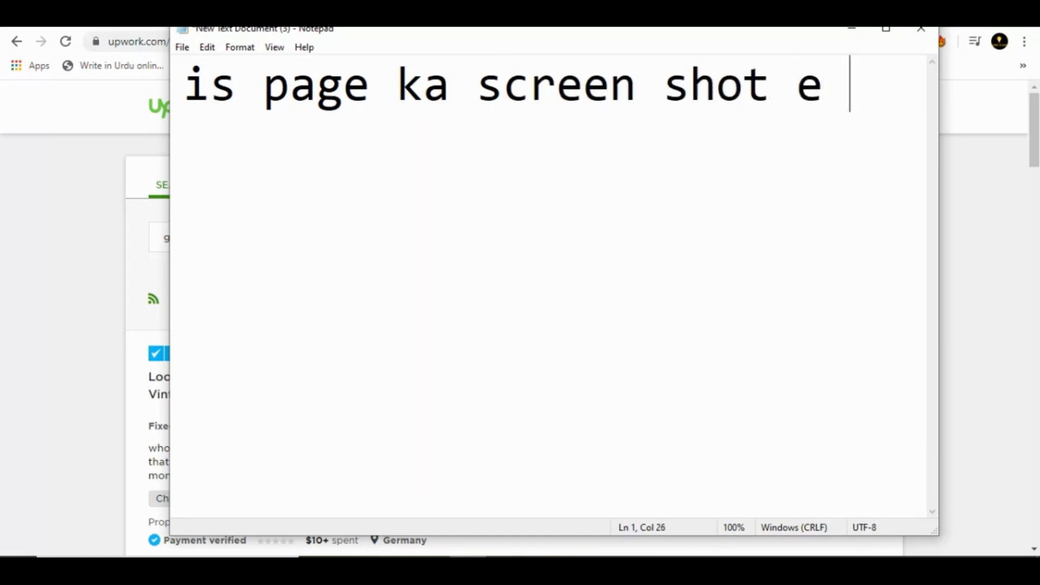
{"action": "type", "text": "t le lain"}
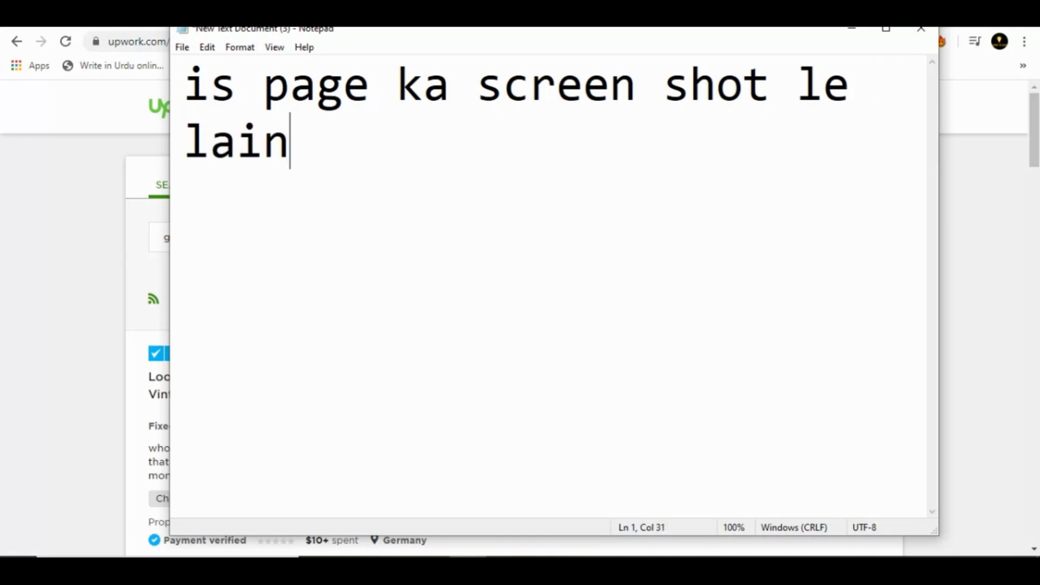
- Return to the Upwork job results and capture the search area and first job post with the Snipping Tool
{"action": "left_click", "coordinate": [41, 301]}
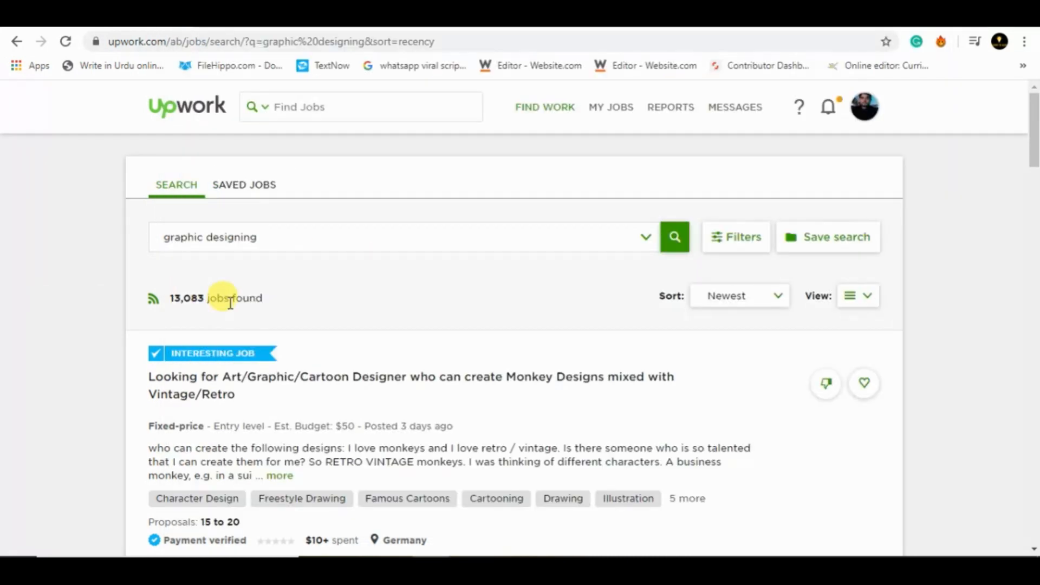
{"action": "key", "text": "super"}
{"action": "type", "text": "sn"}
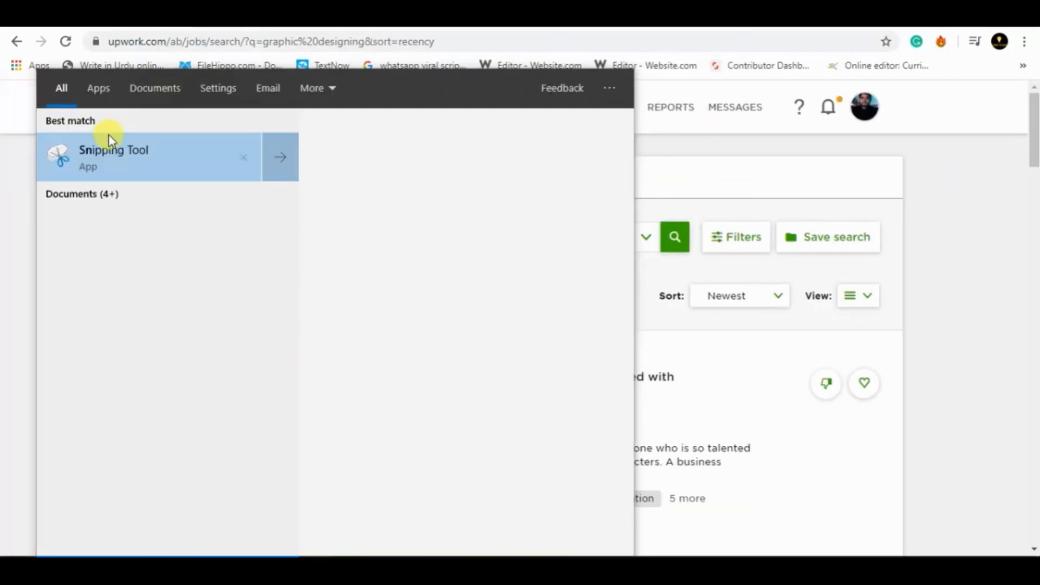
{"action": "left_click", "coordinate": [109, 160]}
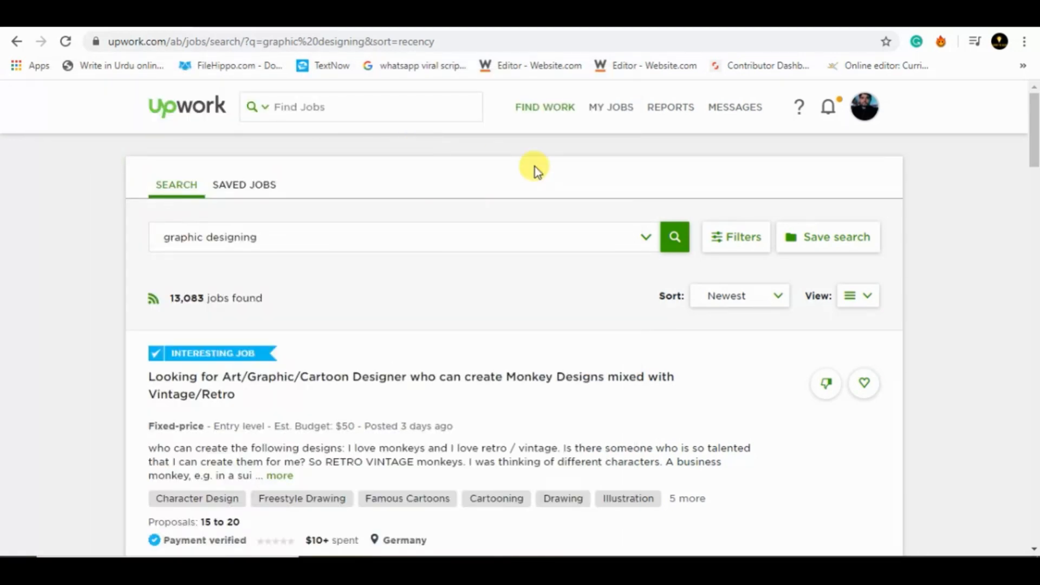
{"action": "left_click", "coordinate": [685, 364]}
{"action": "left_click_drag", "start_coordinate": [83, 80], "coordinate": [805, 543]}
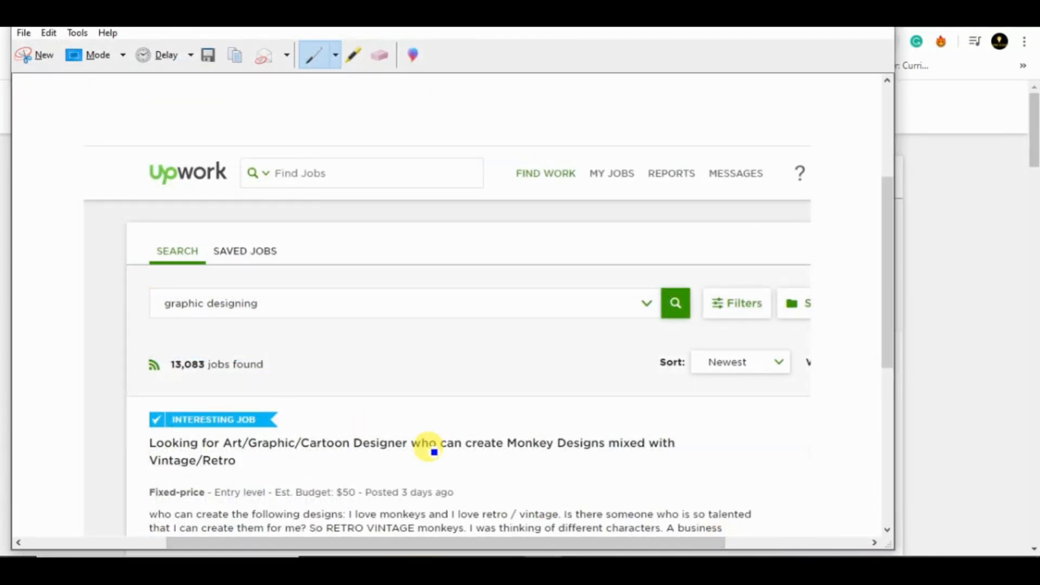
- Save the job results snip to the Desktop as "aa" and put the Snipping Tool away
{"action": "key", "text": "ctrl+s"}
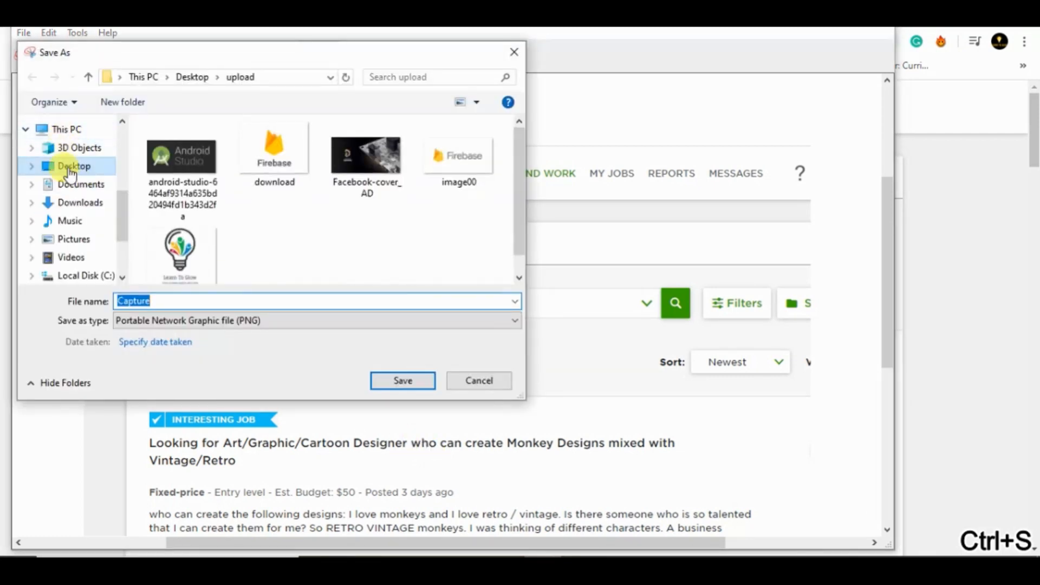
{"action": "left_click", "coordinate": [72, 166]}
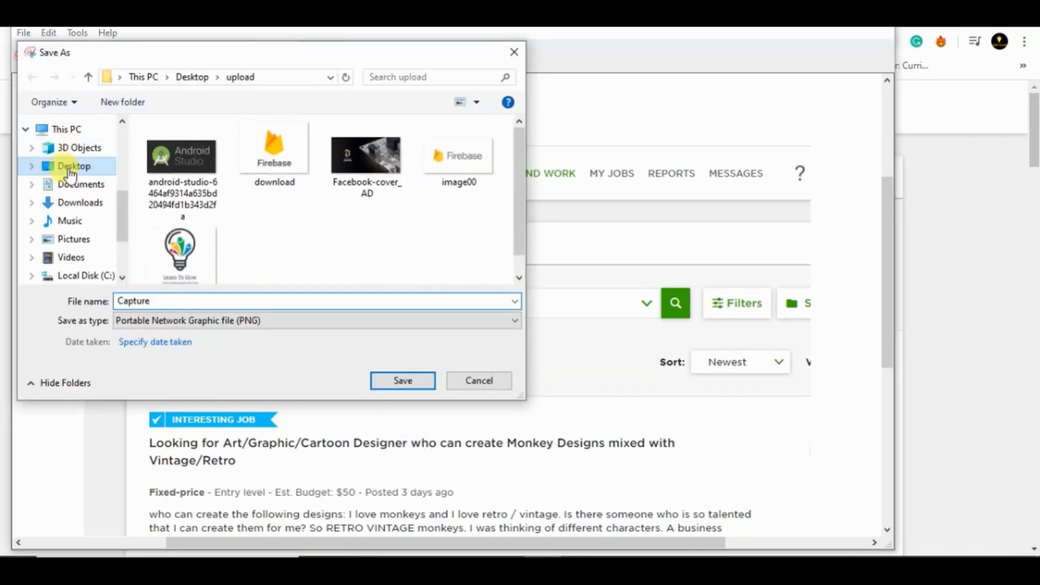
{"action": "double_click", "coordinate": [244, 301]}
{"action": "type", "text": "aa"}
{"action": "key", "text": "Return"}
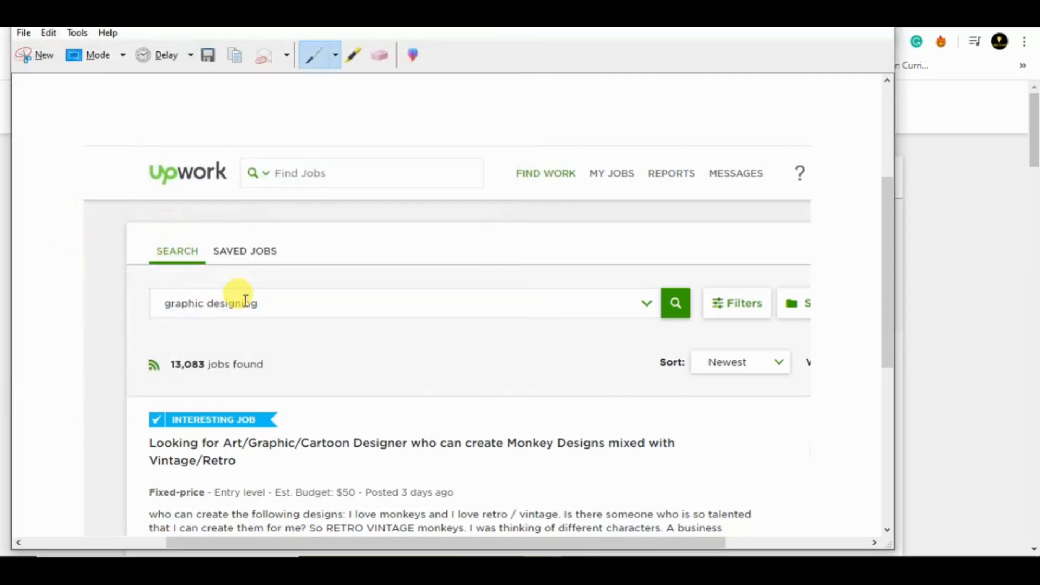
{"action": "left_click", "coordinate": [805, 16]}
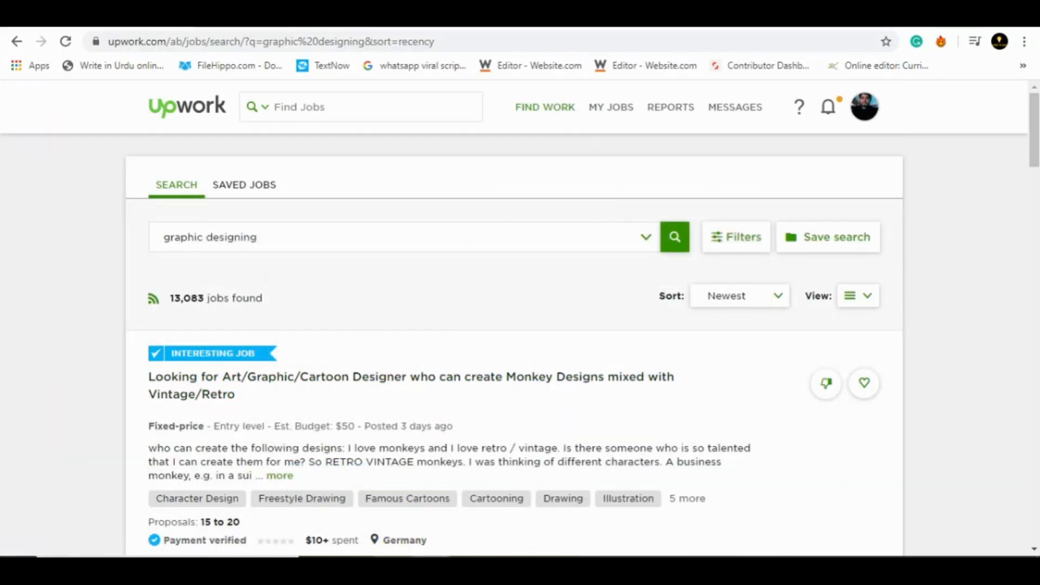
- Switch to the exercise PDF in Edge and review task 1 about picking a relevant job post
{"action": "left_click", "coordinate": [452, 568]}
{"action": "left_click_drag", "start_coordinate": [165, 269], "coordinate": [639, 266]}
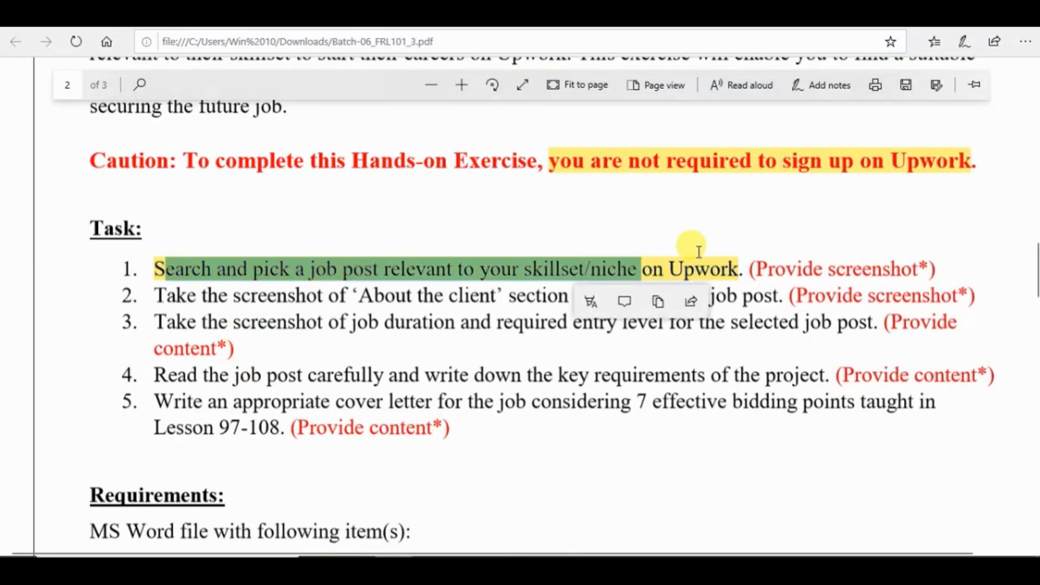
{"action": "left_click", "coordinate": [680, 254]}
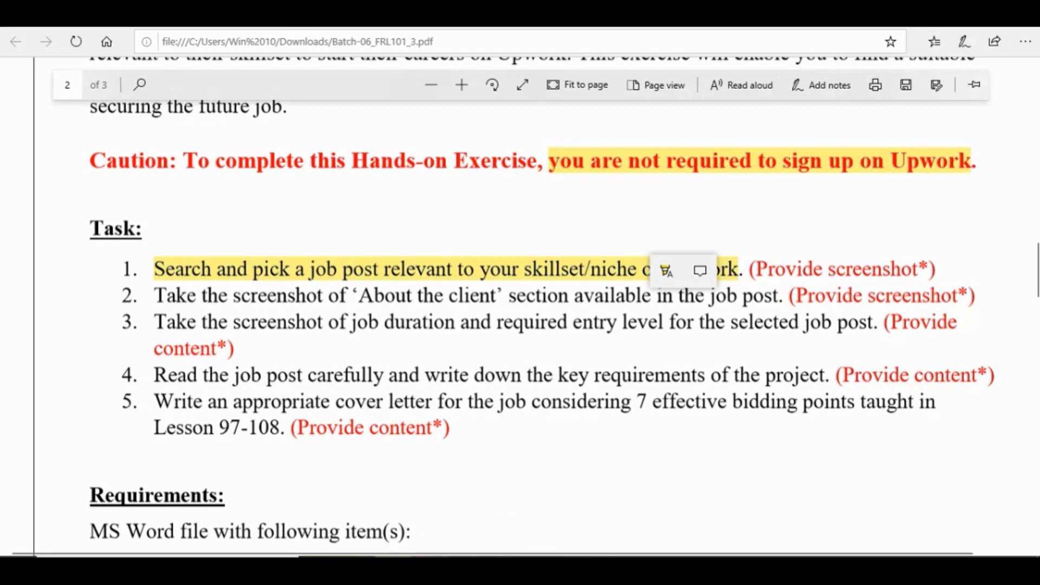
- Return to the Upwork results in Chrome and open the "Logo designer" job post
{"action": "left_click", "coordinate": [452, 567]}
{"action": "left_click_drag", "start_coordinate": [1035, 137], "coordinate": [1031, 184]}
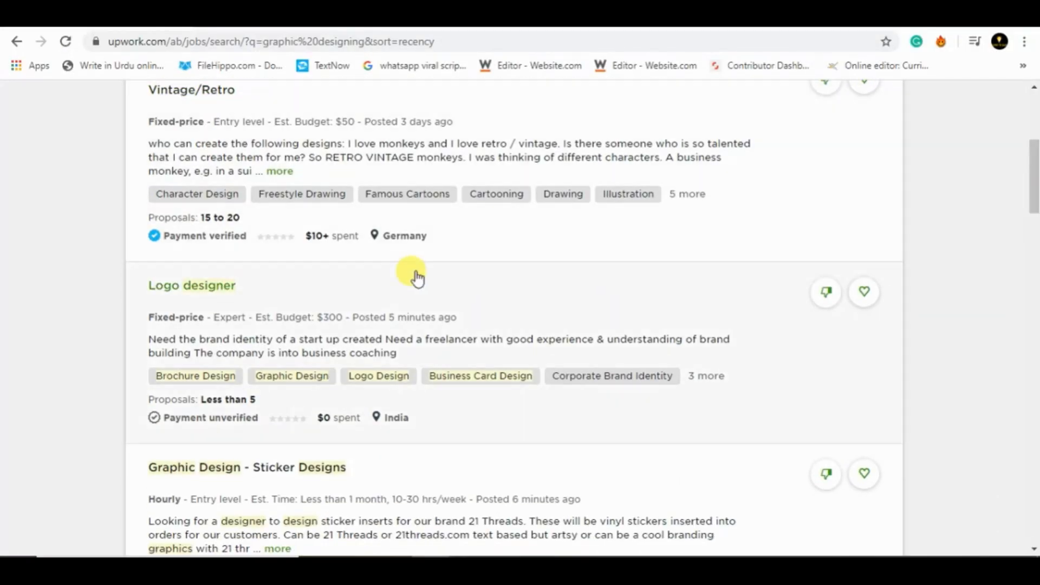
{"action": "left_click", "coordinate": [189, 287]}
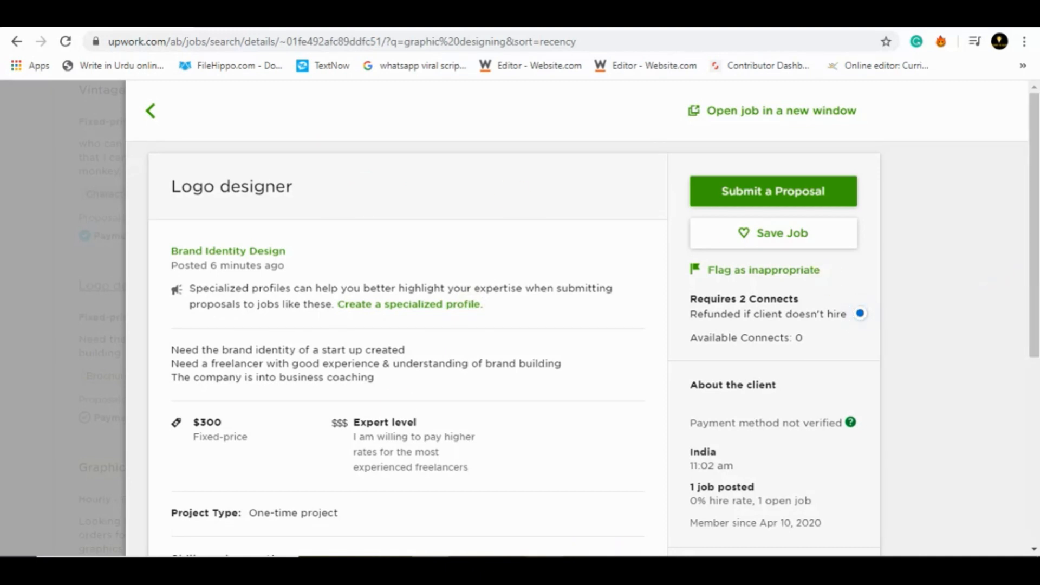
- Capture the Logo designer job details with the Snipping Tool and save the image to the Desktop
{"action": "left_click", "coordinate": [541, 567]}
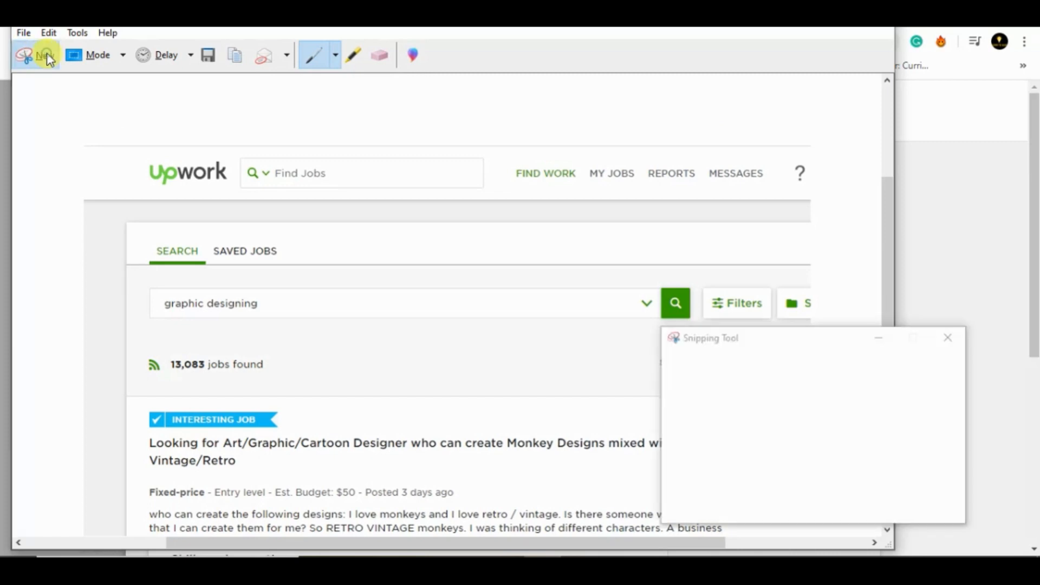
{"action": "left_click", "coordinate": [47, 53]}
{"action": "left_click_drag", "start_coordinate": [130, 87], "coordinate": [997, 541]}
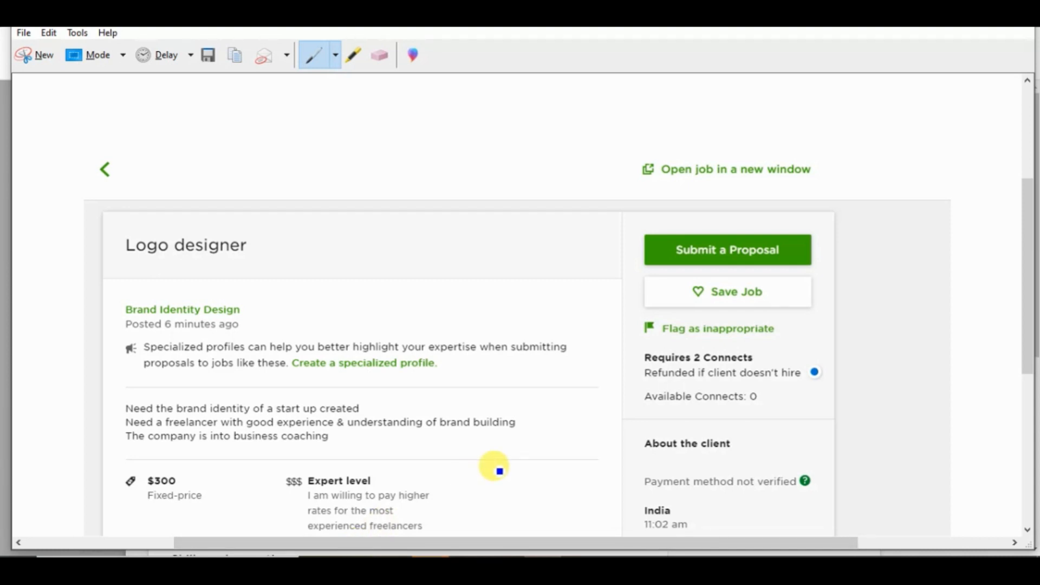
{"action": "key", "text": "ctrl+s"}
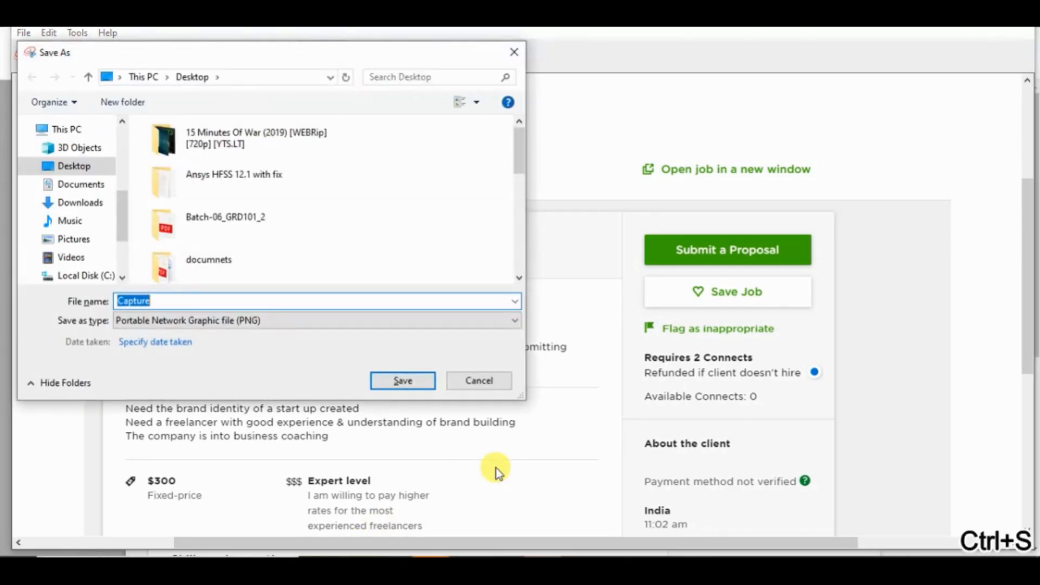
{"action": "key", "text": "Return"}
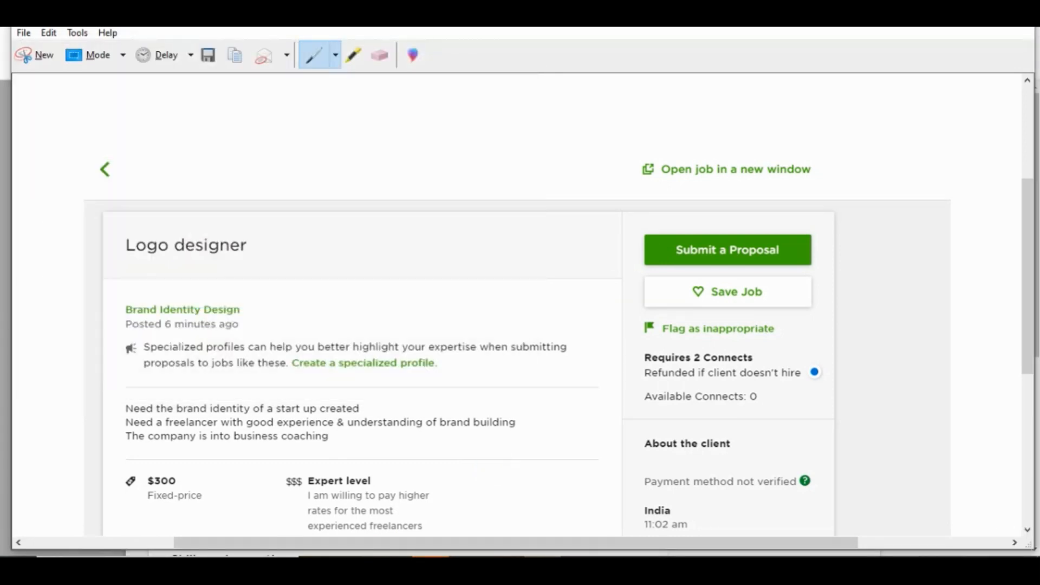
{"action": "left_click", "coordinate": [948, 14]}
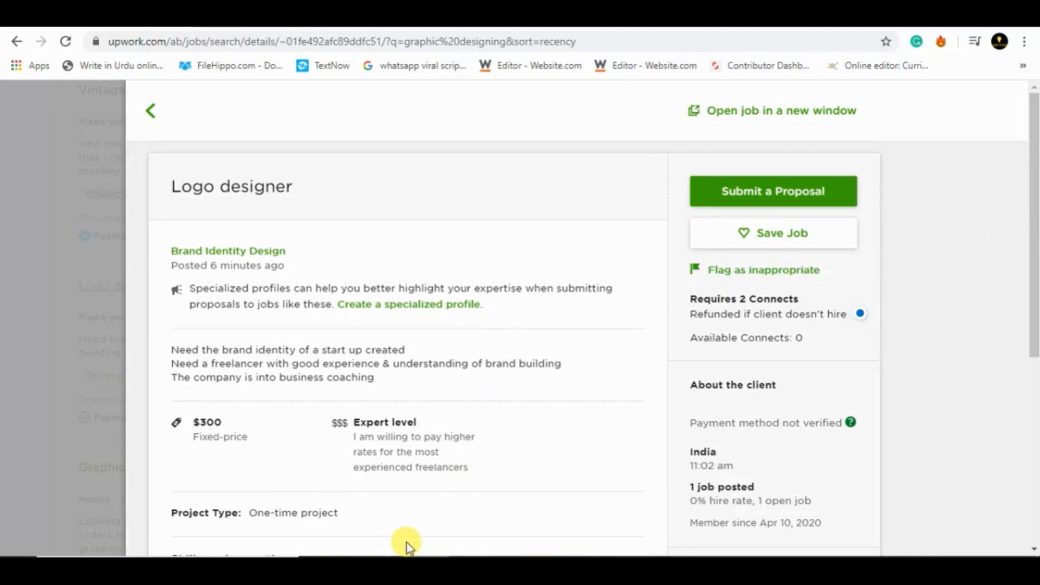
- Switch to the exercise PDF and highlight task 2, the 'About the client' screenshot instruction, in green
{"action": "key", "text": "alt+Tab"}
{"action": "left_click_drag", "start_coordinate": [156, 295], "coordinate": [784, 298]}
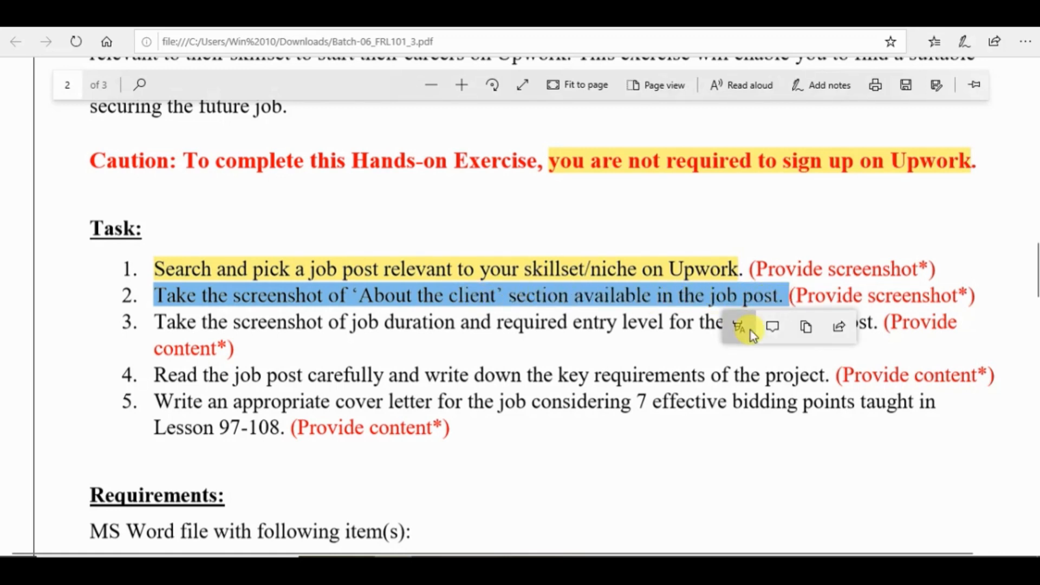
{"action": "left_click", "coordinate": [739, 327]}
{"action": "left_click", "coordinate": [743, 393]}
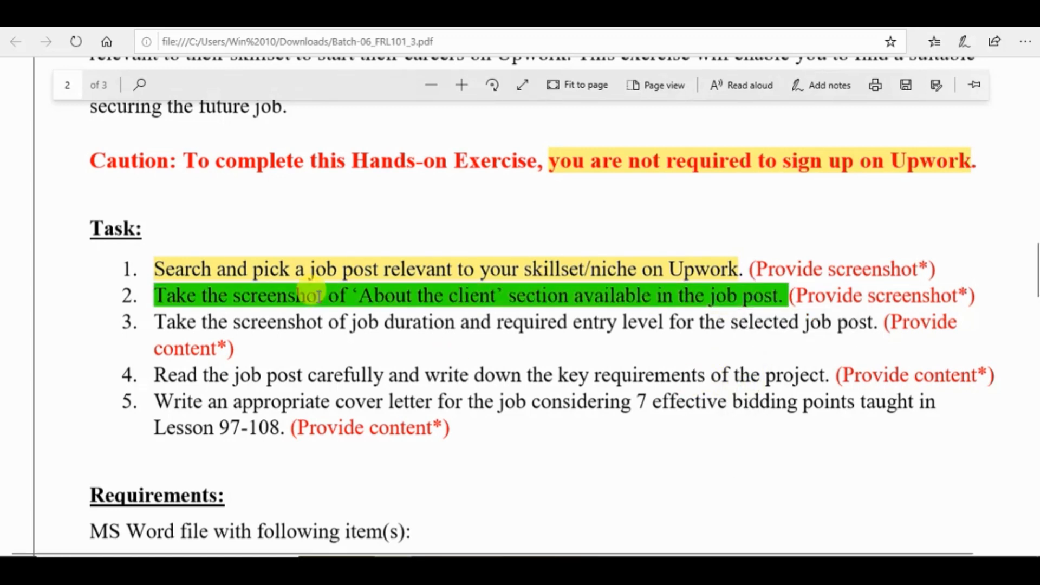
- Return to the Logo designer post in Chrome and examine its "About the client" section
{"action": "left_click", "coordinate": [449, 565]}
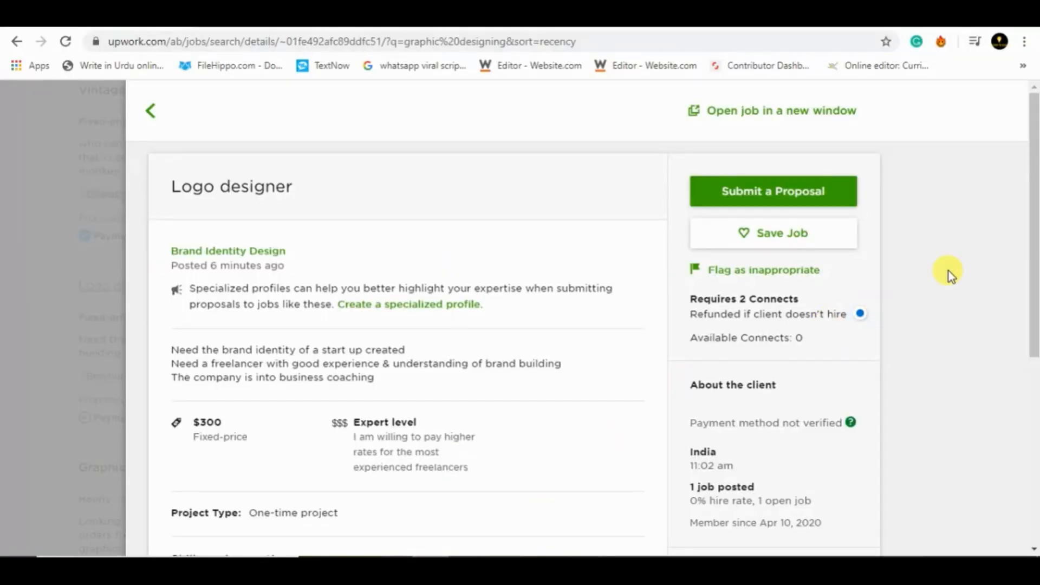
{"action": "left_click_drag", "start_coordinate": [1036, 250], "coordinate": [1035, 351]}
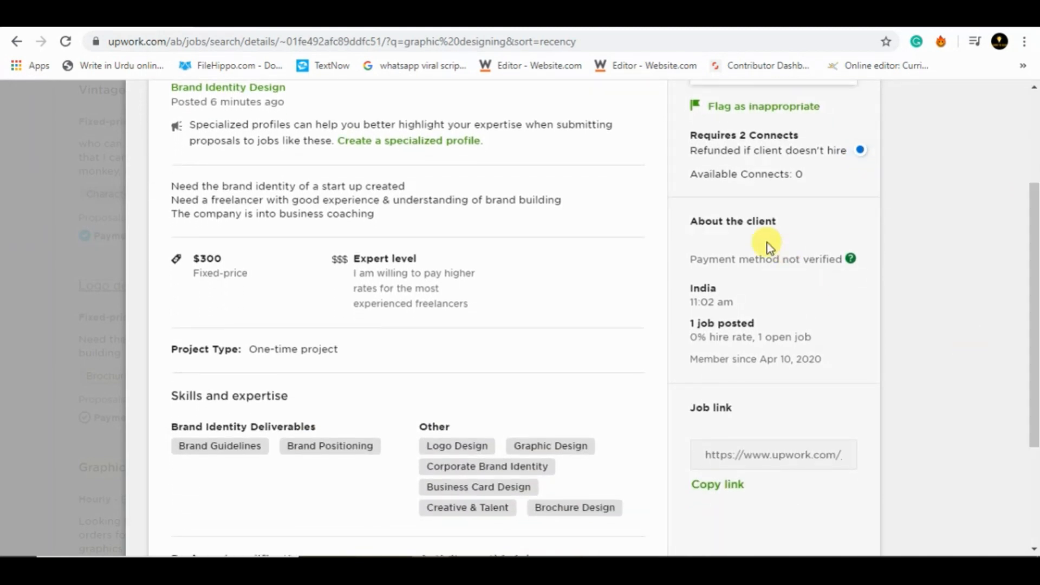
{"action": "left_click_drag", "start_coordinate": [689, 221], "coordinate": [782, 221]}
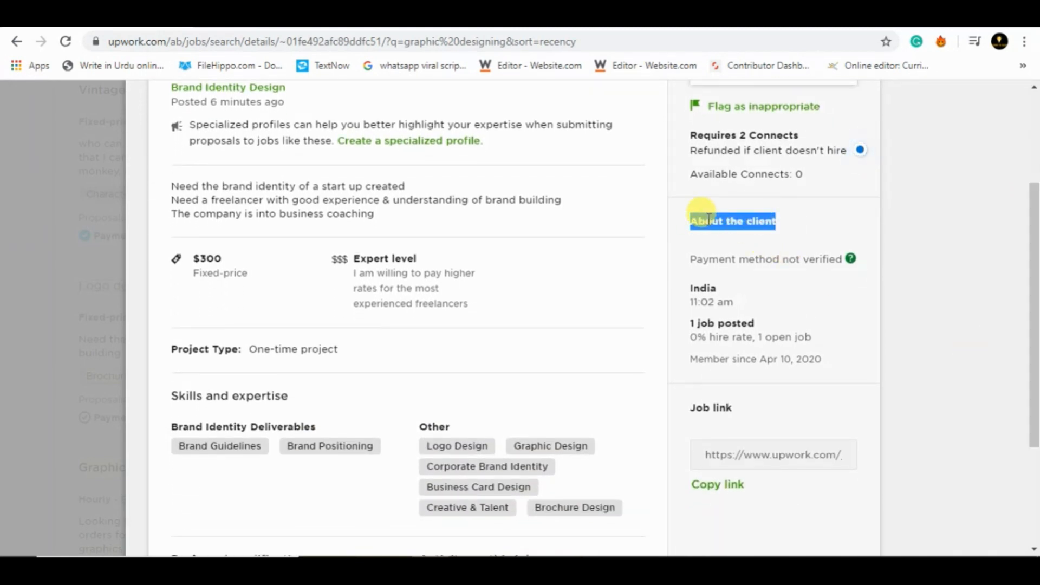
{"action": "left_click", "coordinate": [734, 222]}
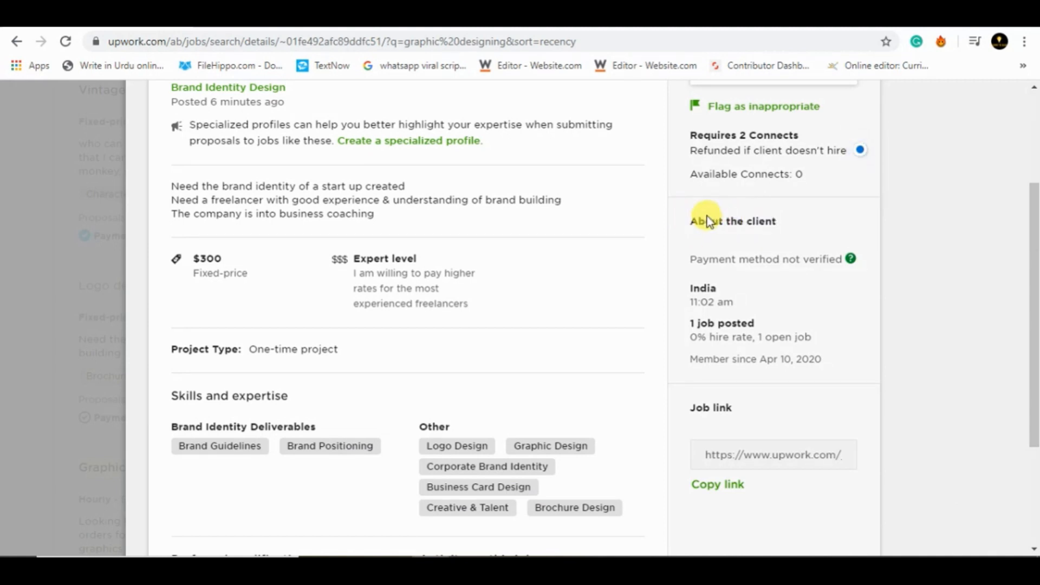
{"action": "left_click_drag", "start_coordinate": [686, 221], "coordinate": [778, 221]}
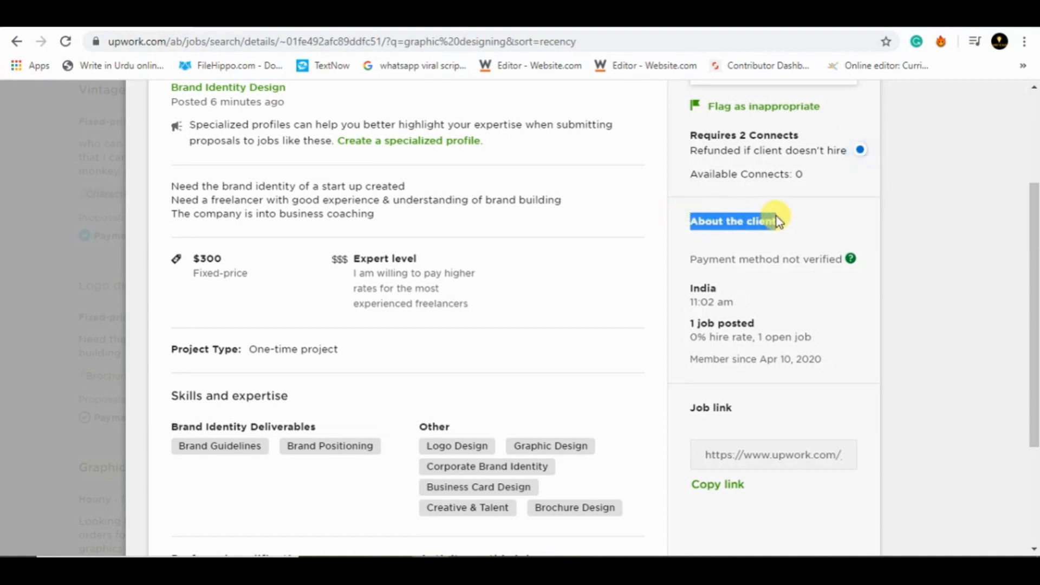
{"action": "left_click", "coordinate": [712, 250]}
{"action": "key", "text": "super"}
{"action": "key", "text": "super"}
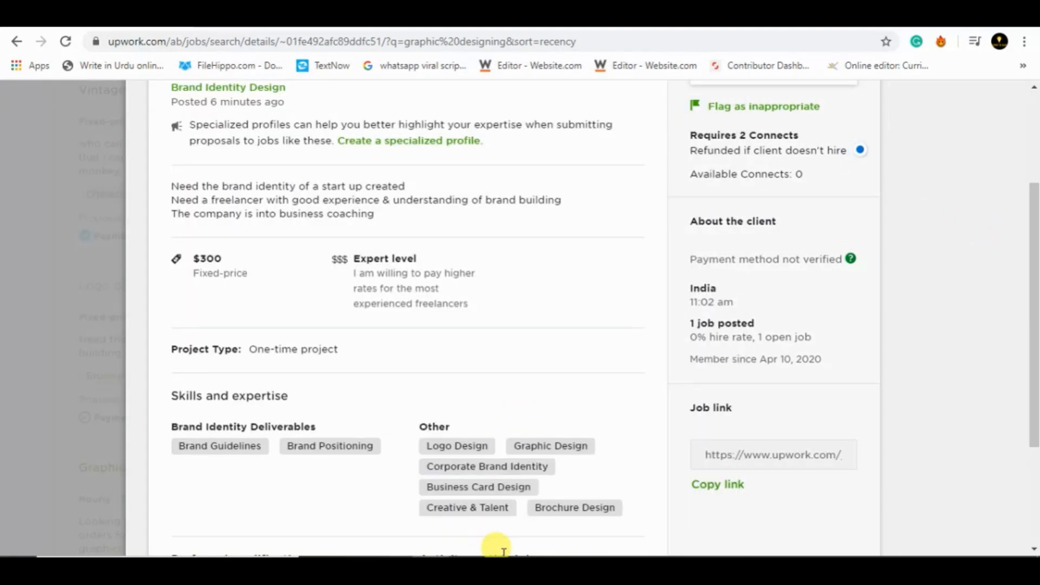
- Capture the "About the client" and job link area with the Snipping Tool and save it to the Desktop as "ccc"
{"action": "left_click", "coordinate": [495, 568]}
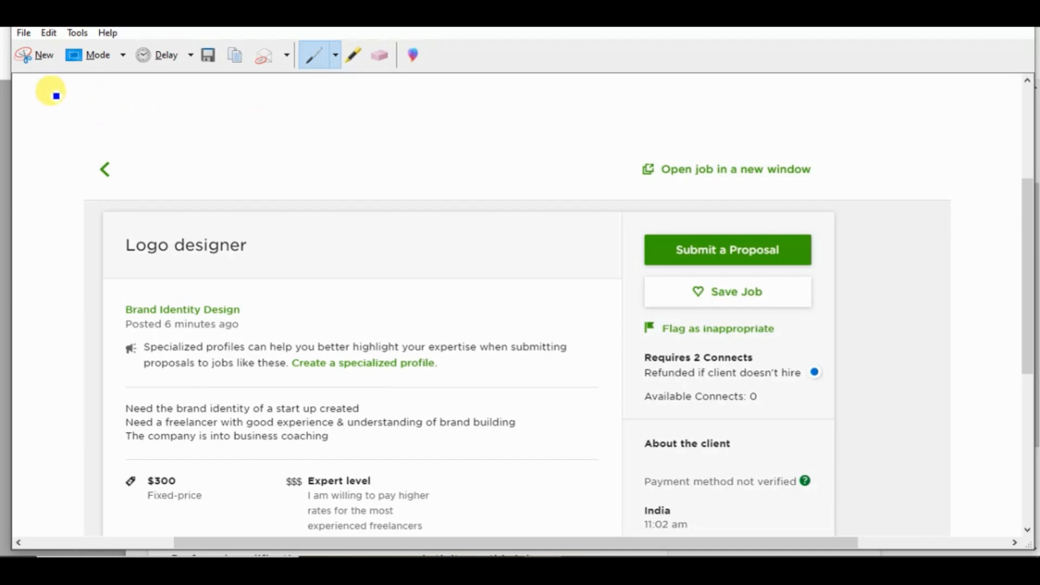
{"action": "left_click", "coordinate": [41, 66]}
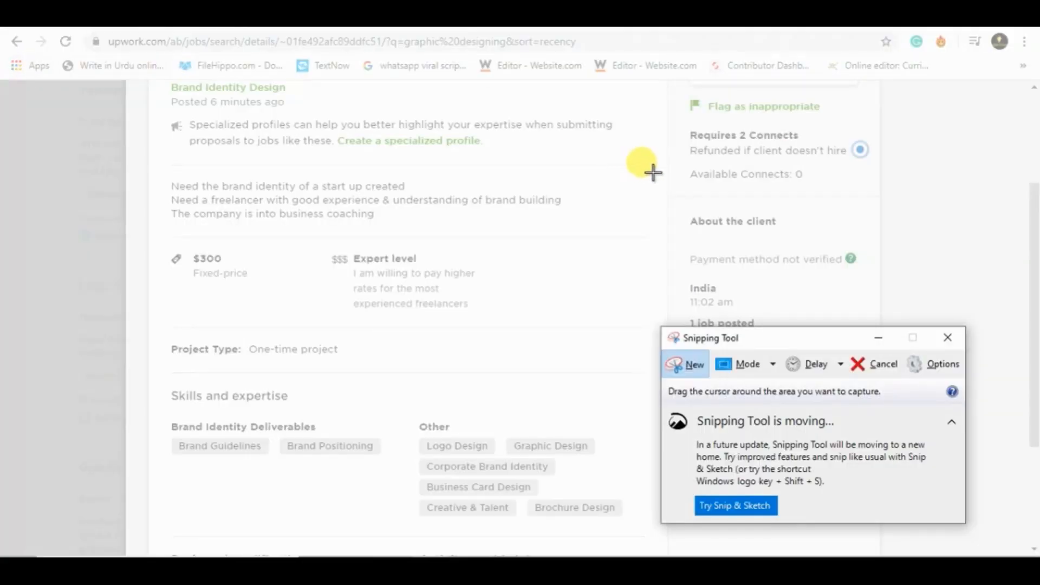
{"action": "left_click_drag", "start_coordinate": [670, 202], "coordinate": [893, 514]}
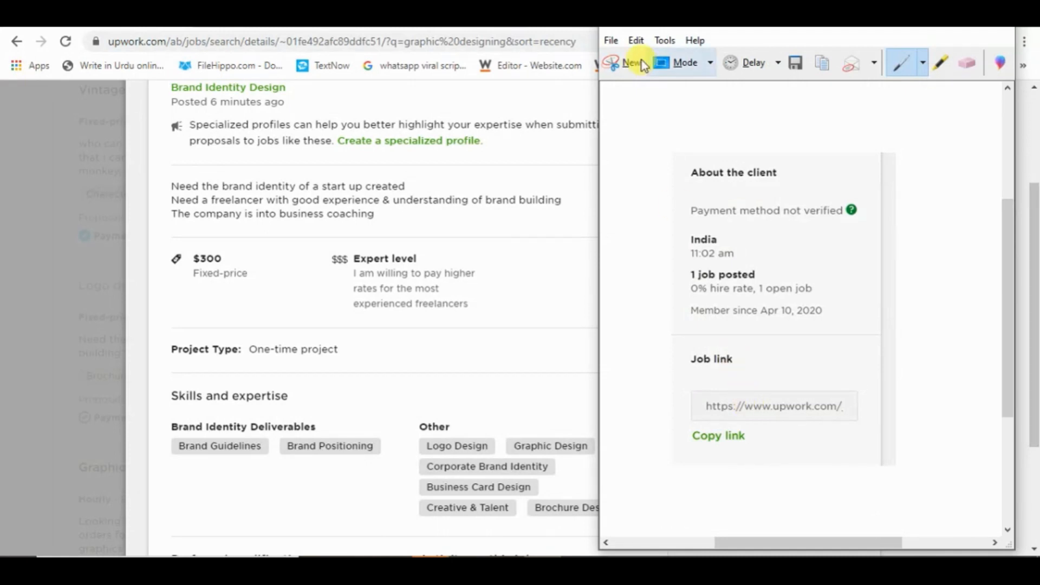
{"action": "left_click", "coordinate": [612, 40]}
{"action": "left_click", "coordinate": [619, 81]}
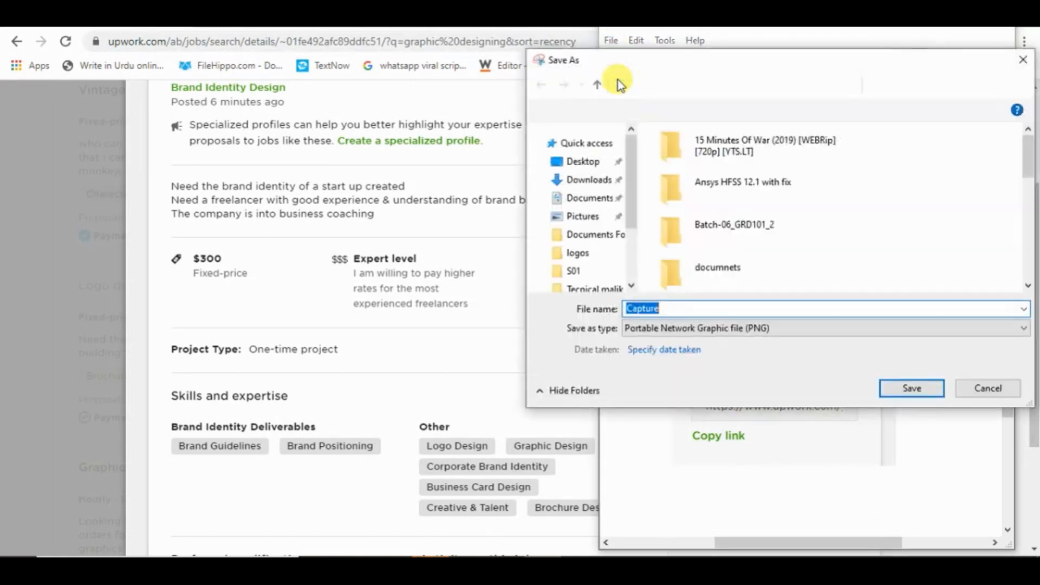
{"action": "type", "text": "ccc"}
{"action": "key", "text": "Return"}
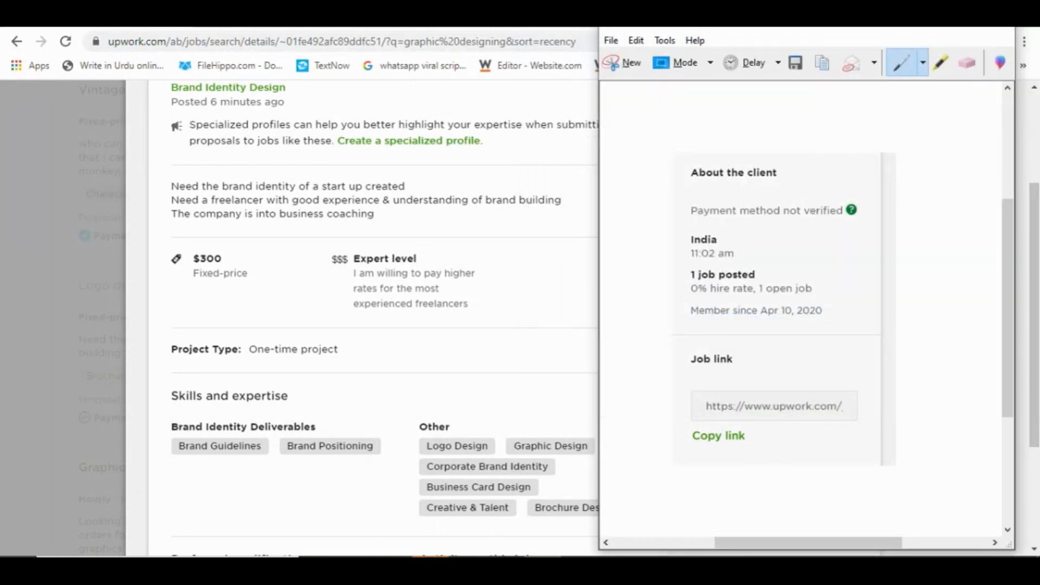
{"action": "left_click", "coordinate": [928, 28]}
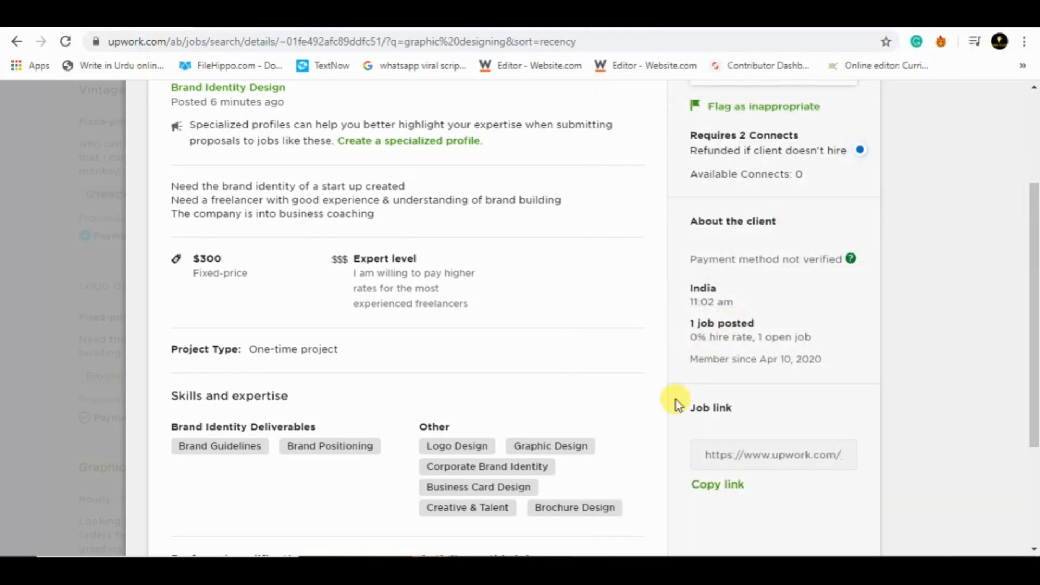
- Switch to the exercise PDF and highlight task 3, the job duration and entry level instruction, in blue
{"action": "left_click", "coordinate": [391, 568]}
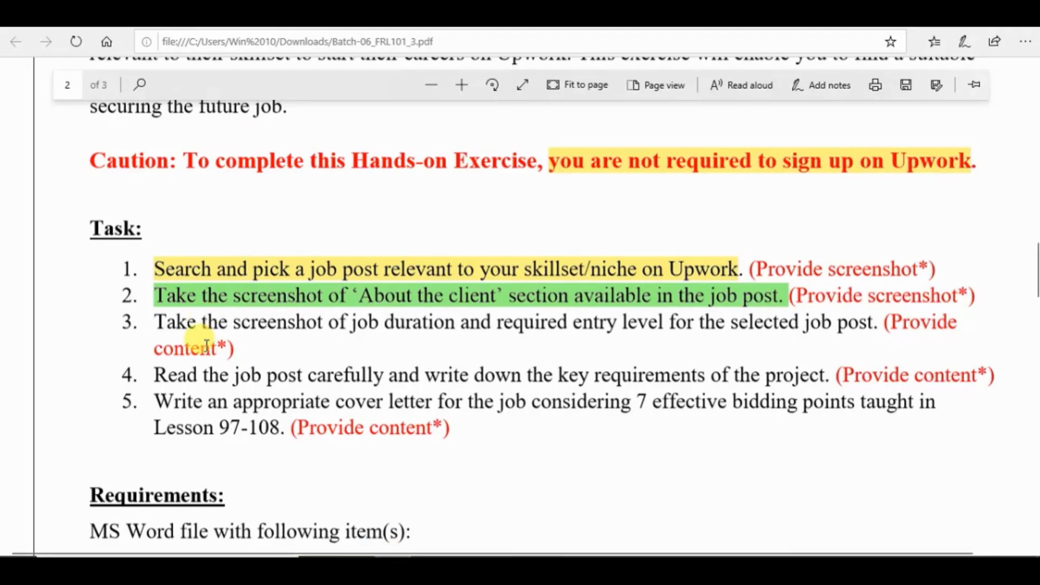
{"action": "mouse_move", "coordinate": [142, 322]}
{"action": "left_mouse_down"}
{"action": "mouse_move", "coordinate": [829, 335]}
{"action": "mouse_move", "coordinate": [873, 324]}
{"action": "left_mouse_up"}
{"action": "left_click", "coordinate": [823, 353]}
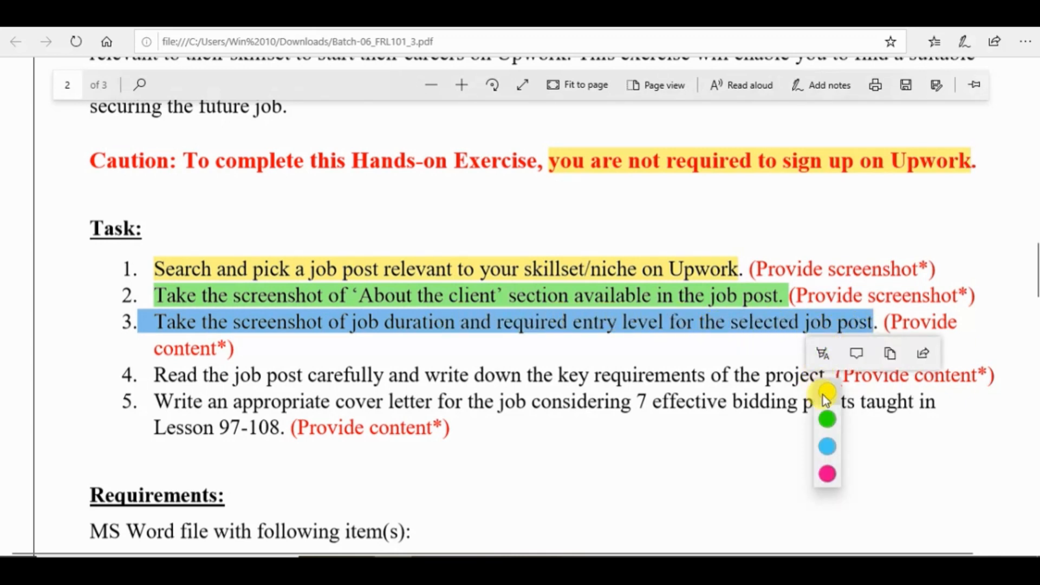
{"action": "left_click", "coordinate": [837, 444]}
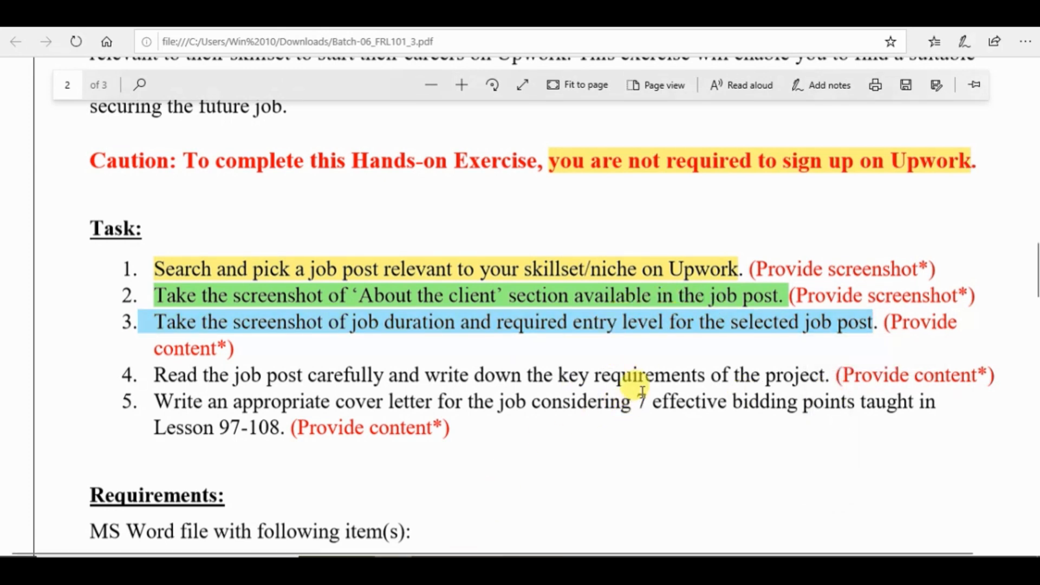
- Return to the Logo designer post and examine its project type, experience level, and skills and expertise
{"action": "left_click", "coordinate": [431, 315]}
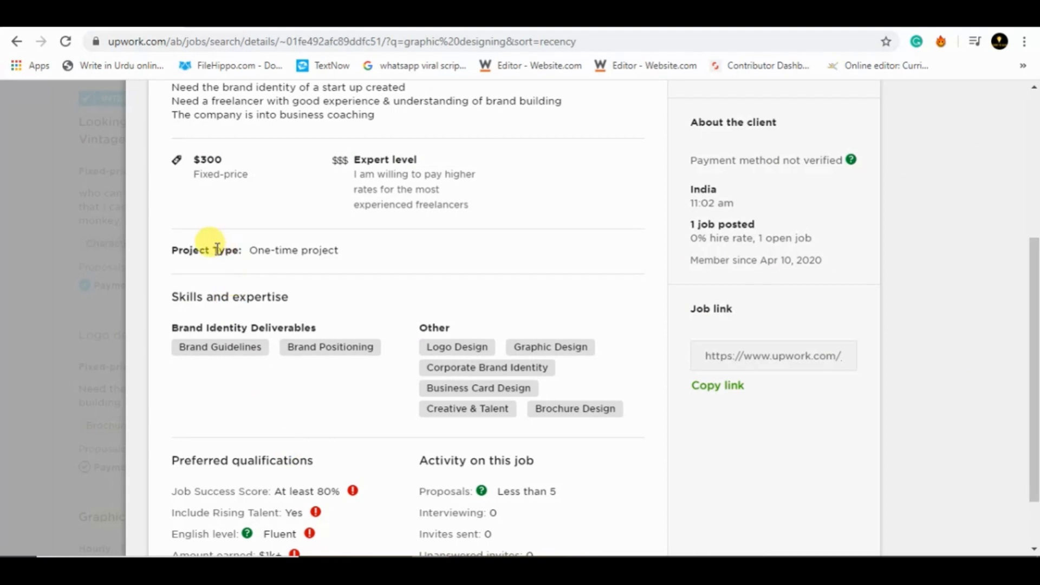
{"action": "left_click_drag", "start_coordinate": [249, 252], "coordinate": [351, 254]}
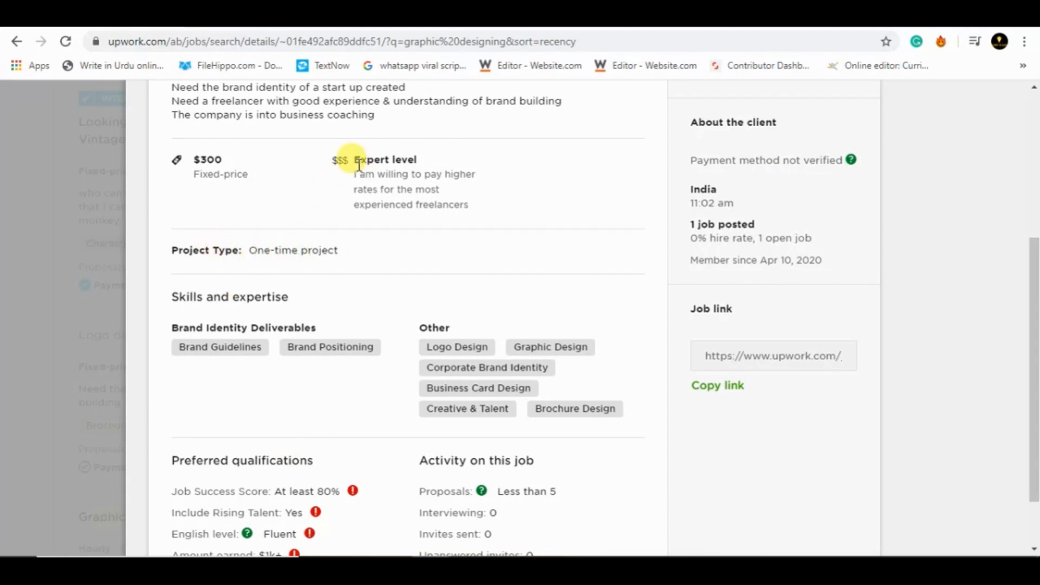
{"action": "left_click_drag", "start_coordinate": [352, 164], "coordinate": [426, 160]}
{"action": "left_click", "coordinate": [426, 160]}
{"action": "left_click_drag", "start_coordinate": [183, 294], "coordinate": [320, 287]}
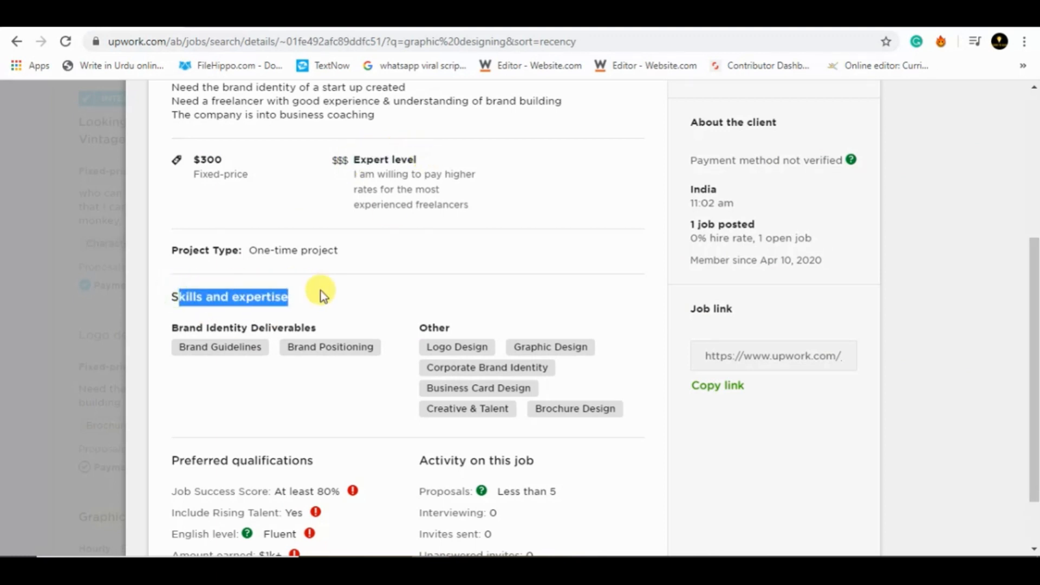
{"action": "left_click", "coordinate": [348, 297]}
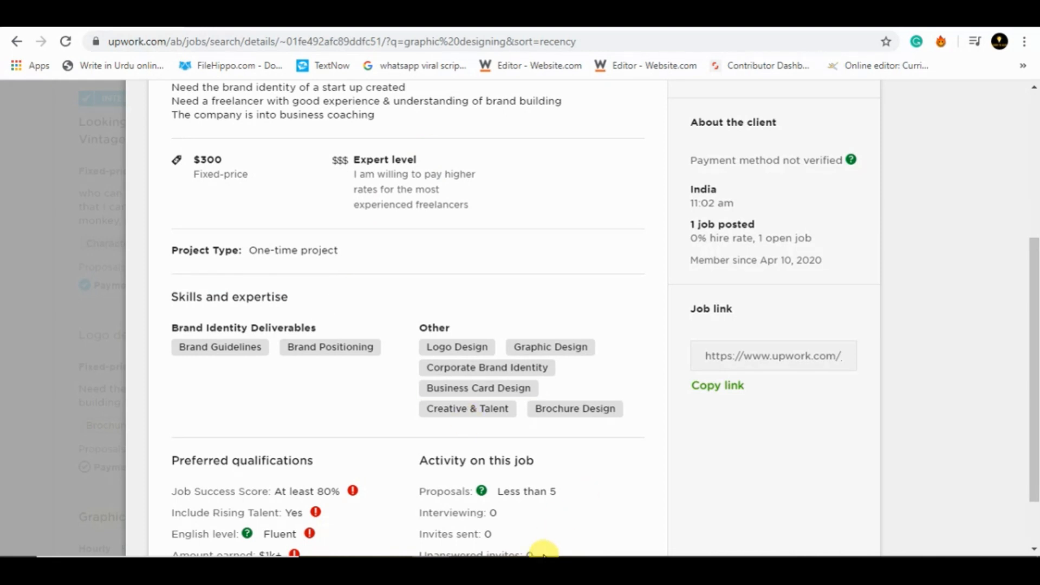
- Capture the post's budget, Expert level, project type, and skills and expertise with the Snipping Tool and save it as "ddd"
{"action": "left_click", "coordinate": [544, 566]}
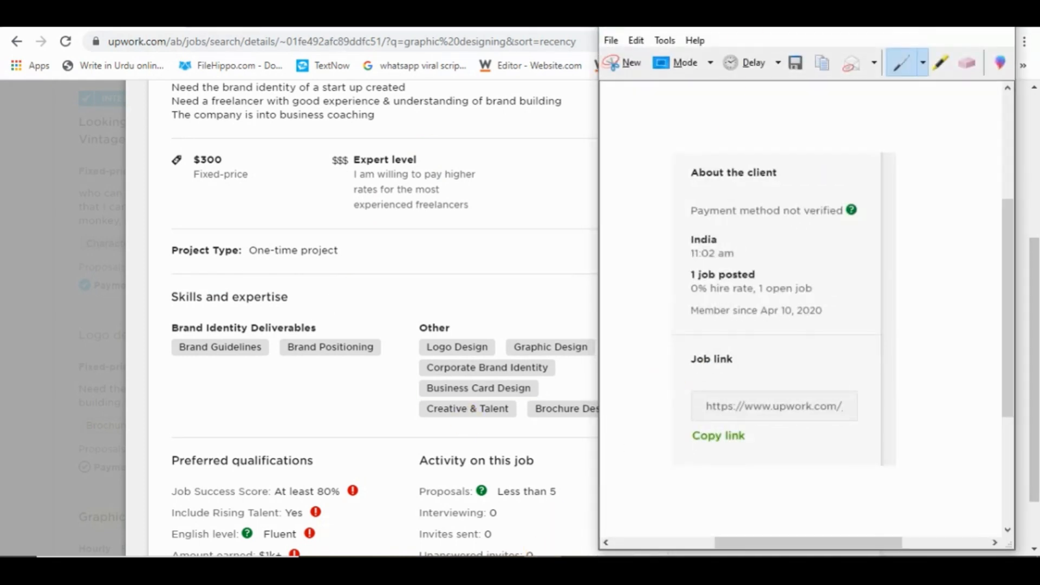
{"action": "left_click", "coordinate": [624, 70]}
{"action": "left_click_drag", "start_coordinate": [161, 141], "coordinate": [654, 435]}
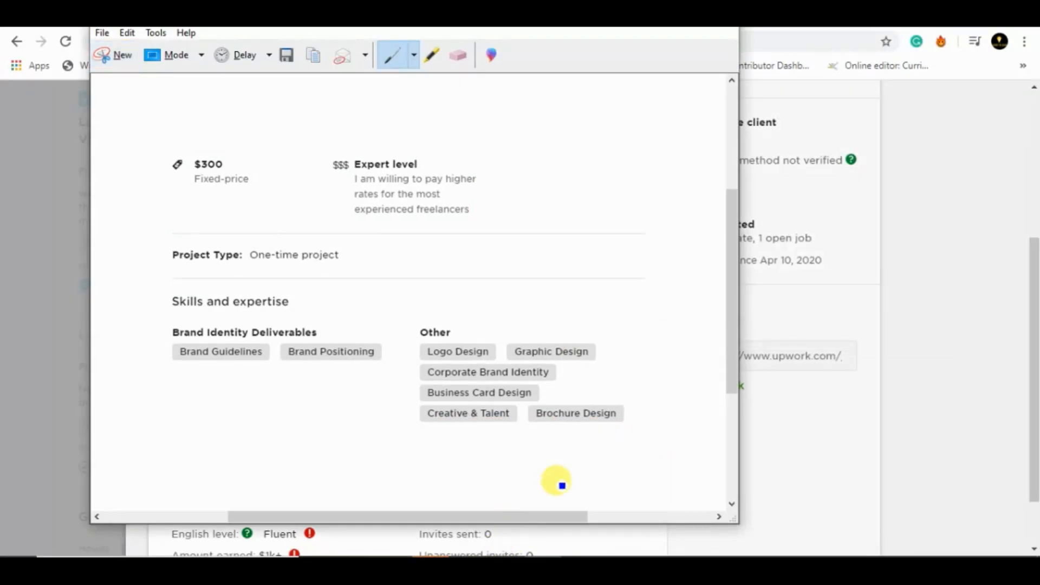
{"action": "key", "text": "ctrl+s"}
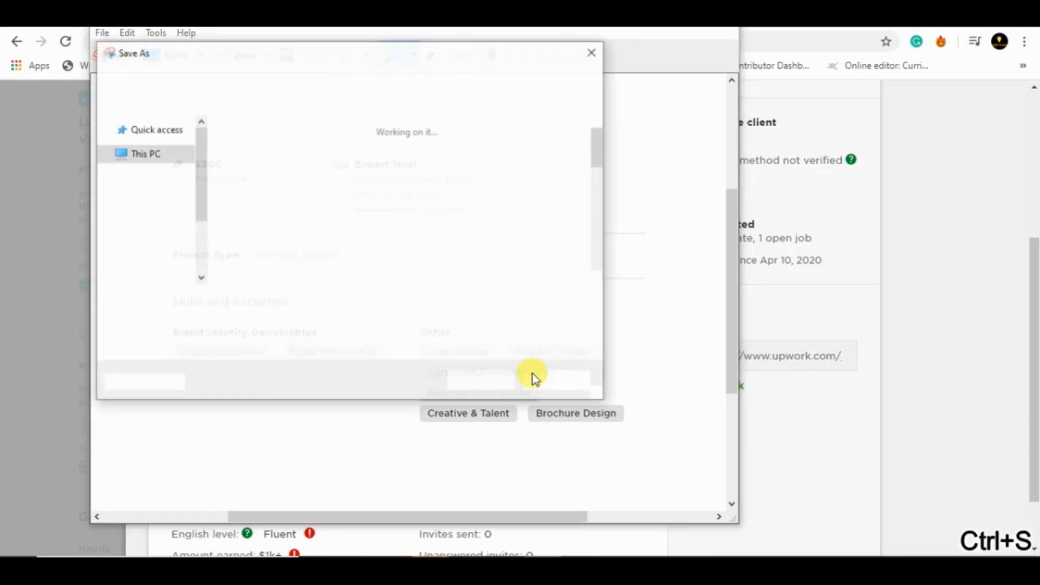
{"action": "type", "text": "ccc"}
{"action": "key", "text": "BackSpace"}
{"action": "key", "text": "BackSpace"}
{"action": "type", "text": "ddd"}
{"action": "key", "text": "Return"}
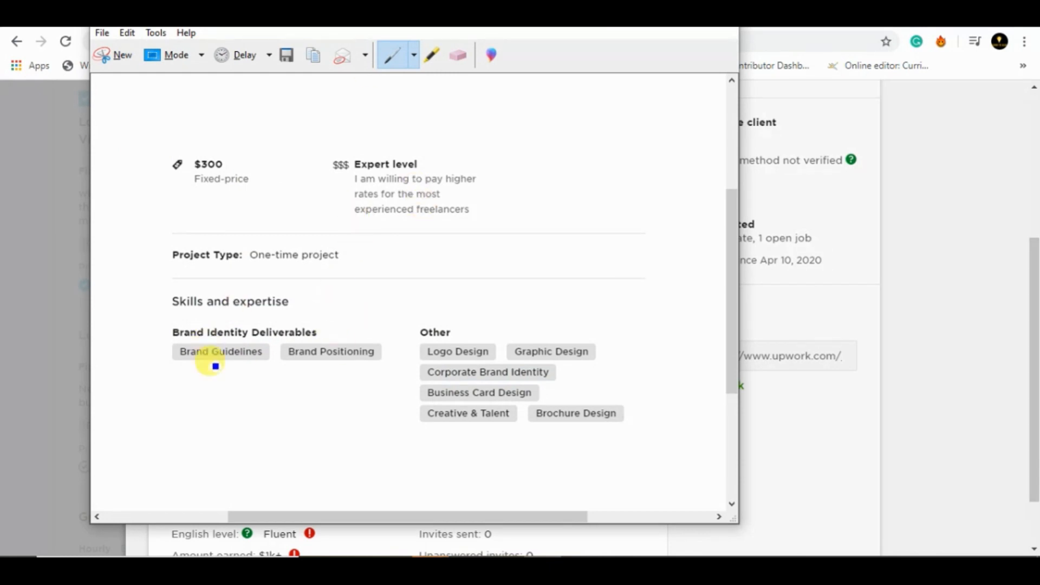
- Switch to the exercise PDF and highlight task 4, the key requirements instruction, in pink
{"action": "left_click", "coordinate": [957, 388]}
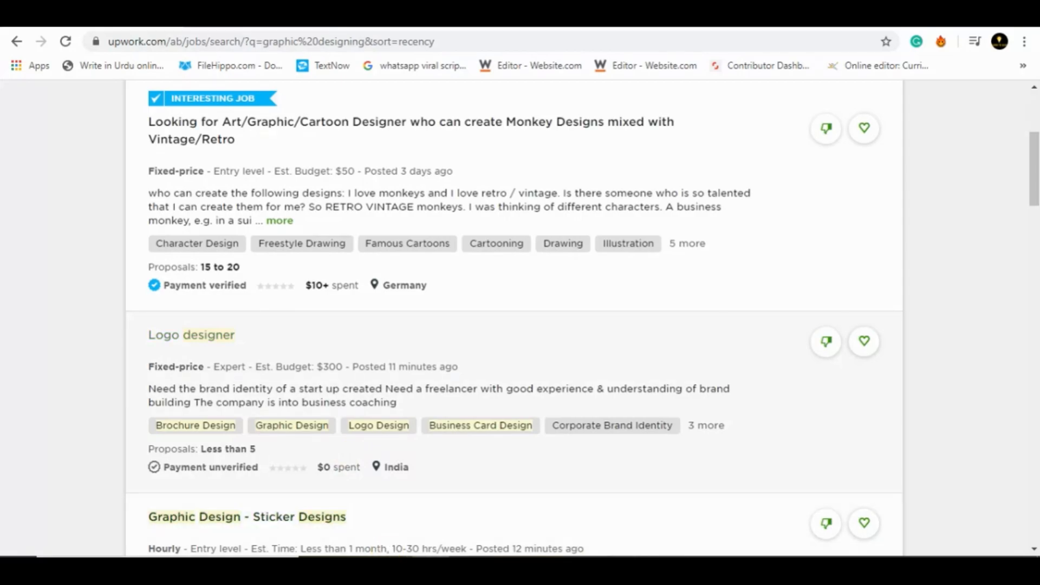
{"action": "left_click", "coordinate": [392, 561]}
{"action": "left_click_drag", "start_coordinate": [156, 373], "coordinate": [824, 375]}
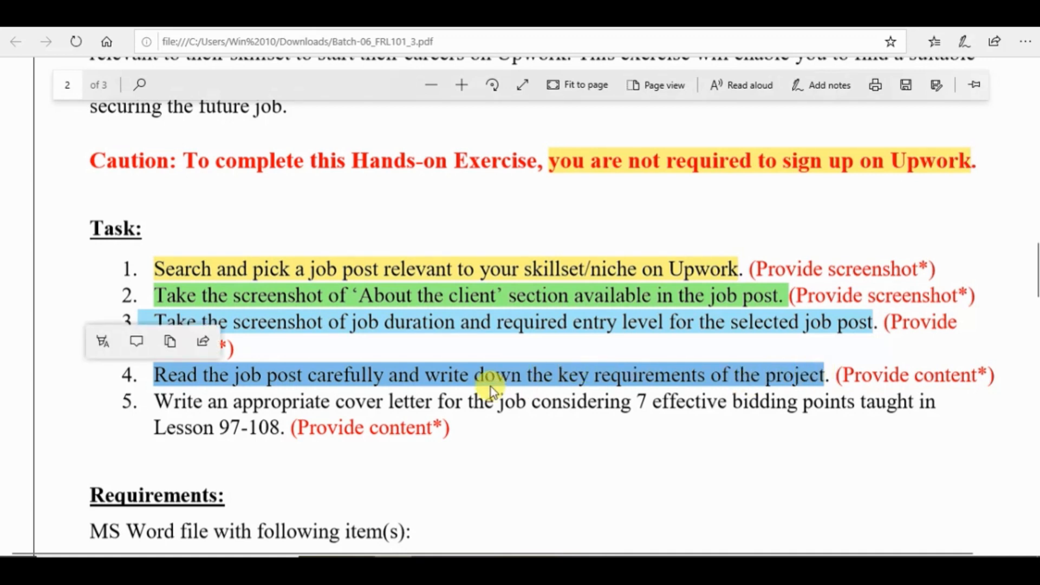
{"action": "left_click", "coordinate": [112, 346]}
{"action": "left_click", "coordinate": [110, 465]}
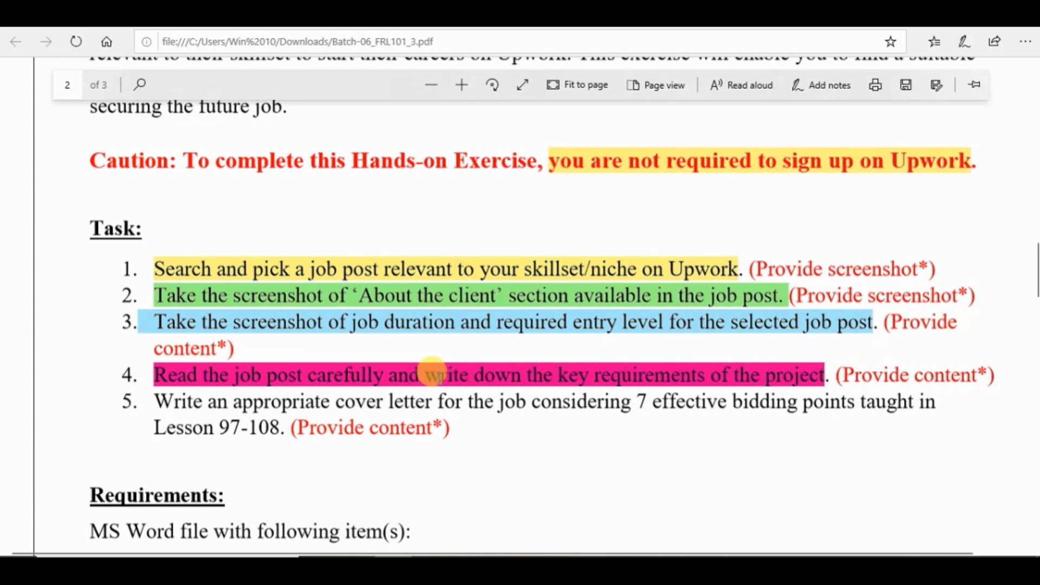
- Copy "key requirements of the project" from task 4 into the Word document below "Freelancing" and number it "4)"
{"action": "scroll", "coordinate": [439, 374], "scroll_direction": "down", "scroll_amount": 2}
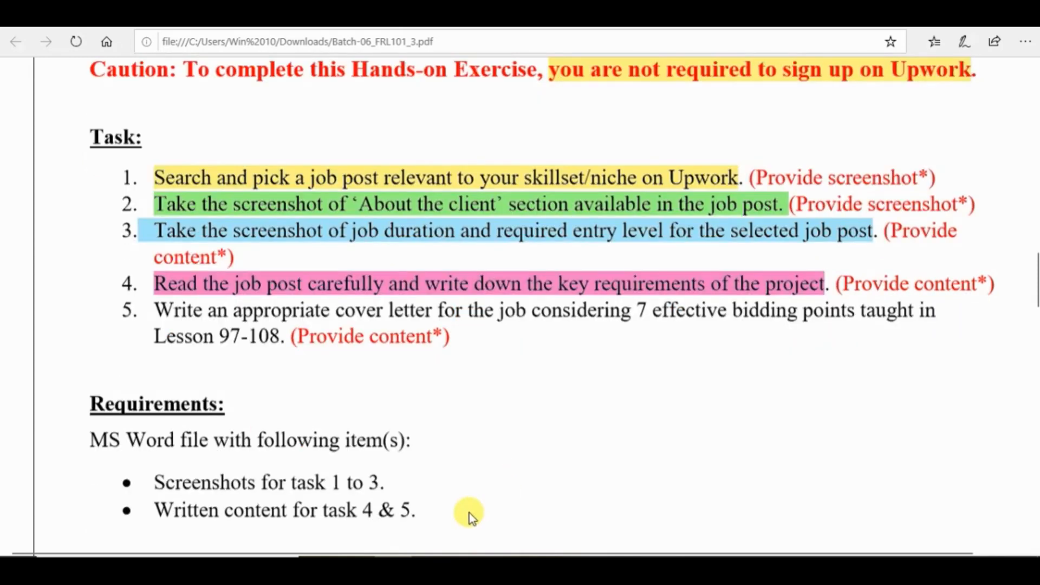
{"action": "left_click_drag", "start_coordinate": [561, 281], "coordinate": [827, 280]}
{"action": "key", "text": "ctrl+c"}
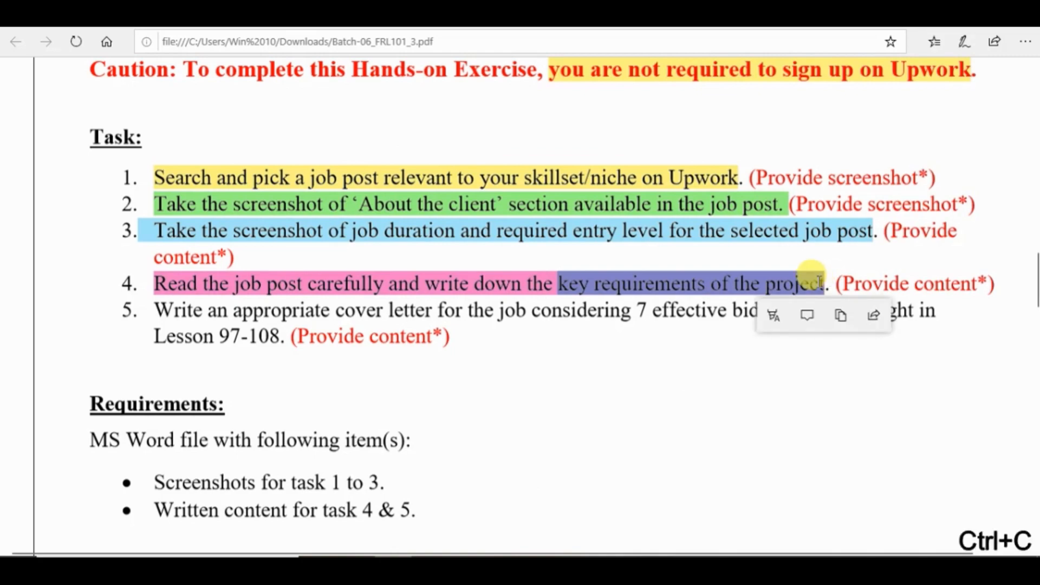
{"action": "left_click", "coordinate": [580, 566]}
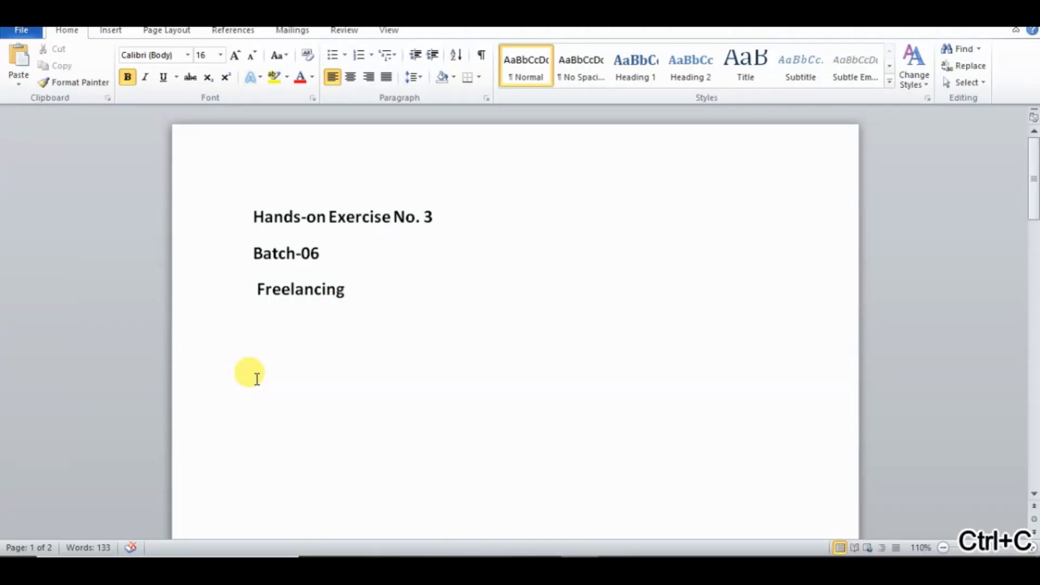
{"action": "key", "text": "ctrl+v"}
{"action": "left_click", "coordinate": [253, 399]}
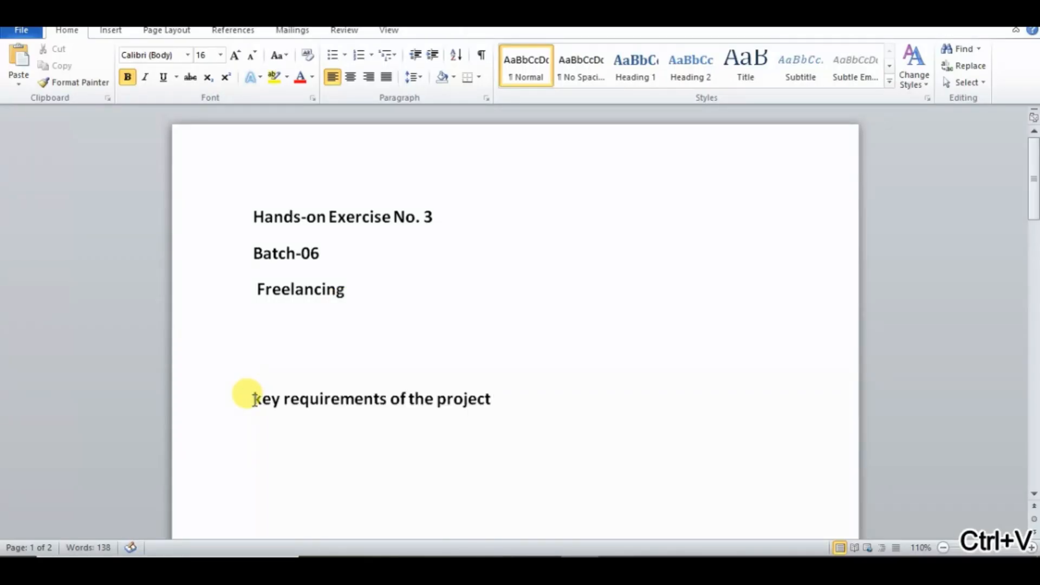
{"action": "type", "text": "4)"}
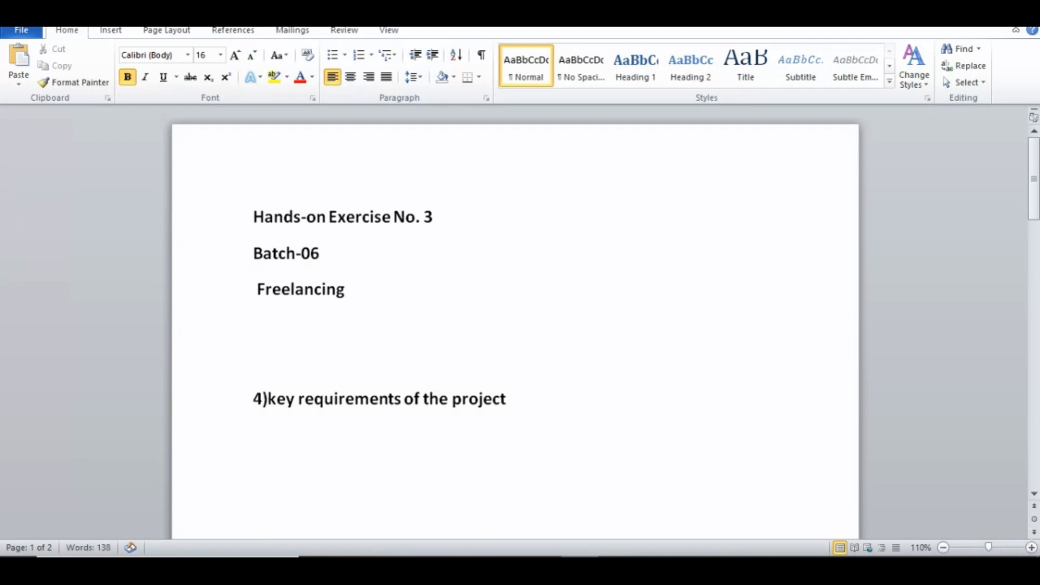
- Start a non-bold 12 pt line under the task 4 heading, enter "Write down here" on it and delete that text
{"action": "left_click", "coordinate": [554, 413]}
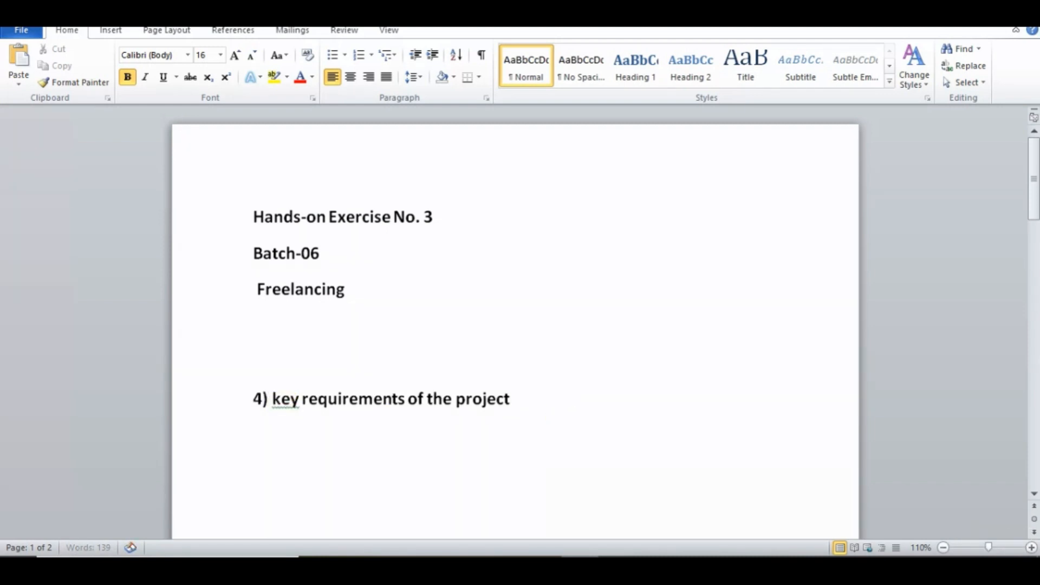
{"action": "left_click", "coordinate": [126, 80]}
{"action": "left_click", "coordinate": [221, 55]}
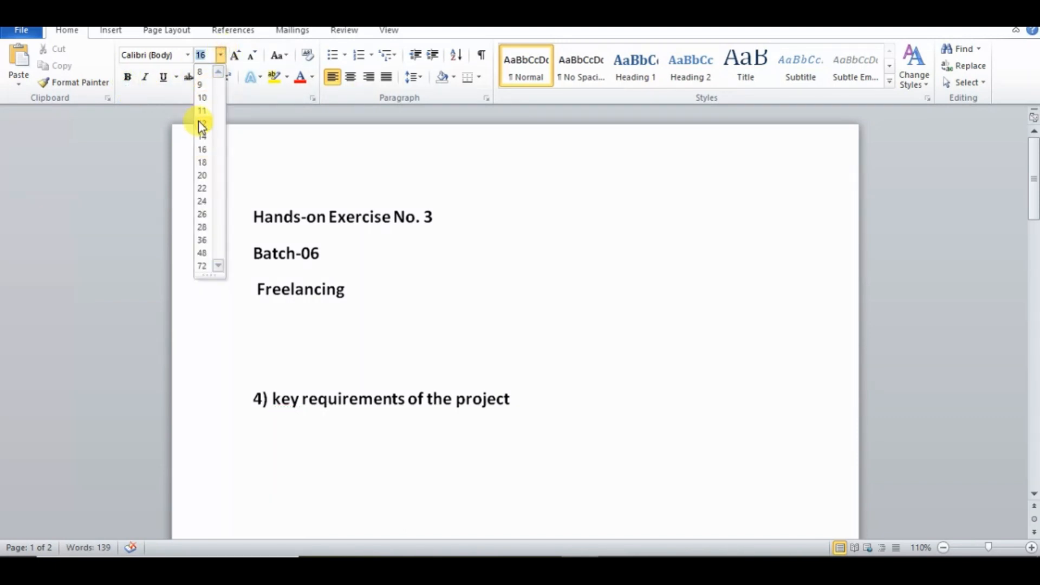
{"action": "left_click", "coordinate": [201, 123]}
{"action": "type", "text": "wr"}
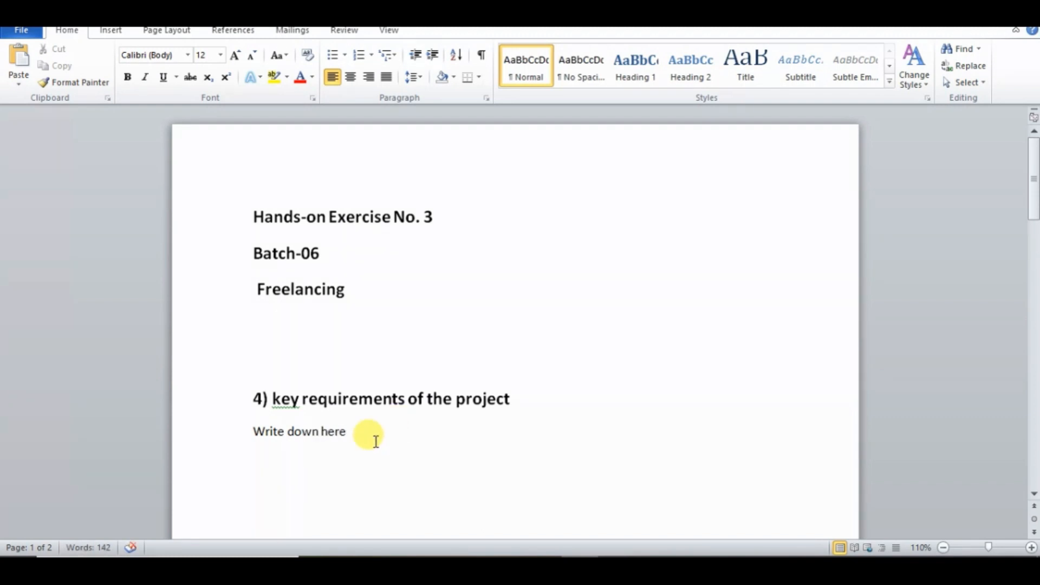
{"action": "left_click_drag", "start_coordinate": [351, 432], "coordinate": [255, 432]}
{"action": "key", "text": "BackSpace"}
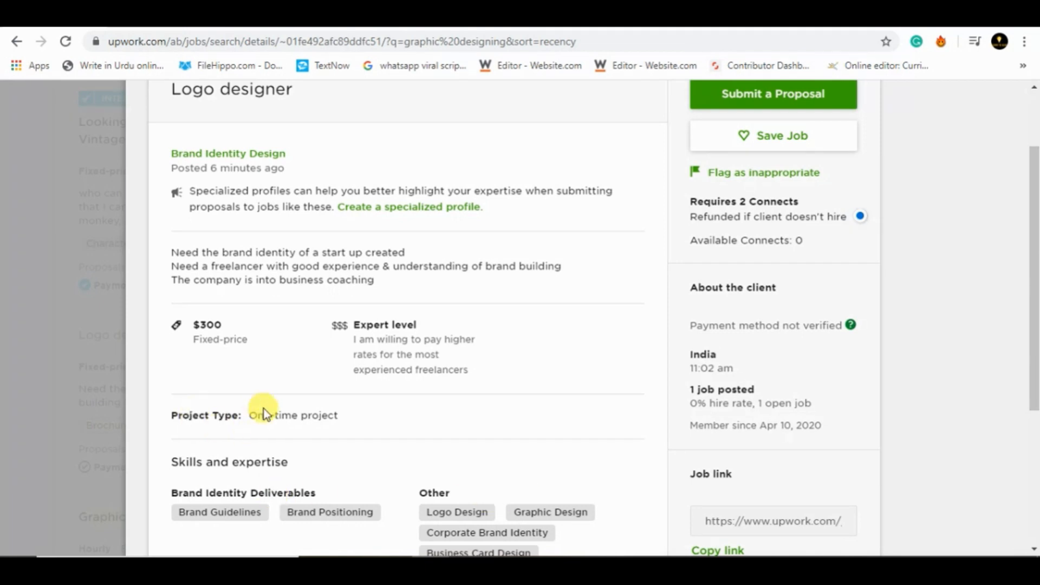
- Copy "One-time project" from the Upwork post into Word as a bullet under the task 4 heading and start another bullet
{"action": "left_click_drag", "start_coordinate": [250, 413], "coordinate": [339, 414]}
{"action": "key", "text": "ctrl+c"}
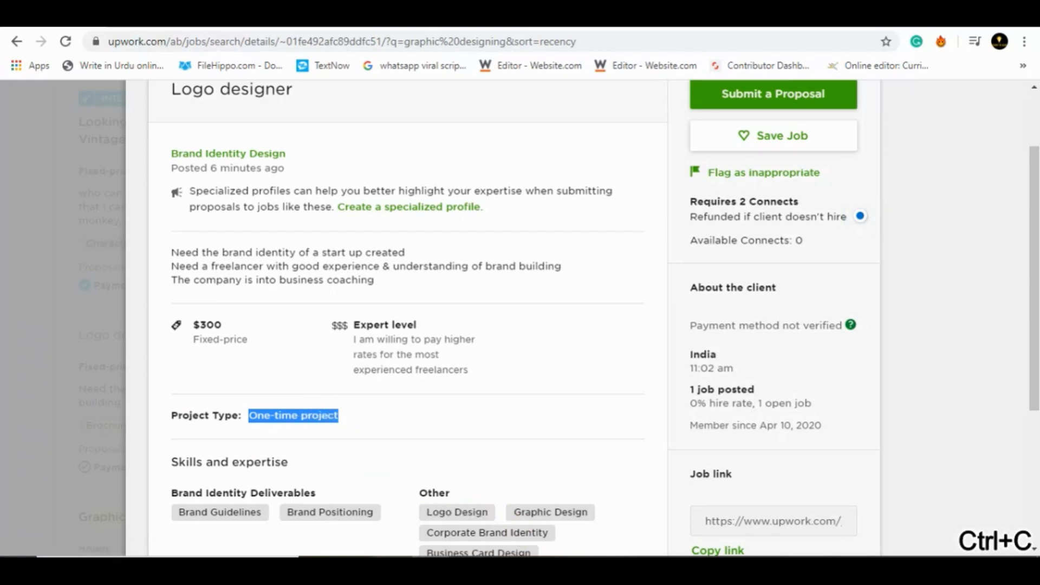
{"action": "key", "text": "alt+Tab"}
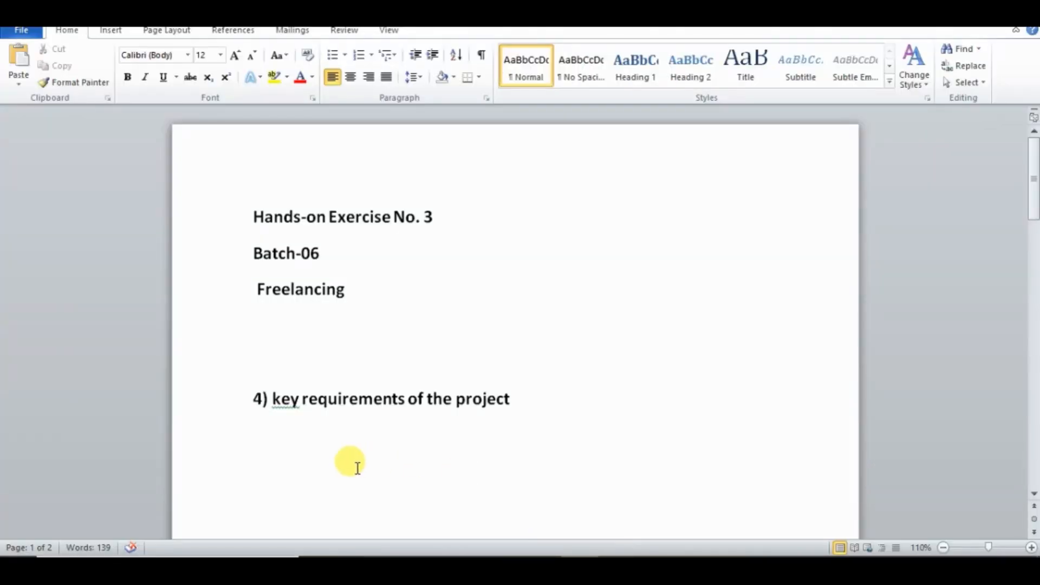
{"action": "key", "text": "ctrl+v"}
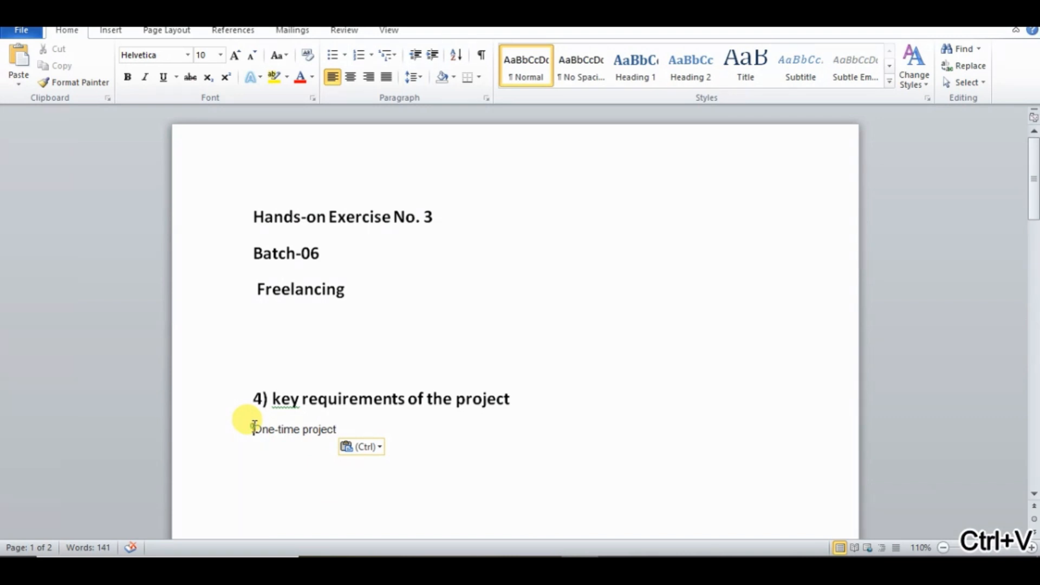
{"action": "left_click", "coordinate": [329, 56]}
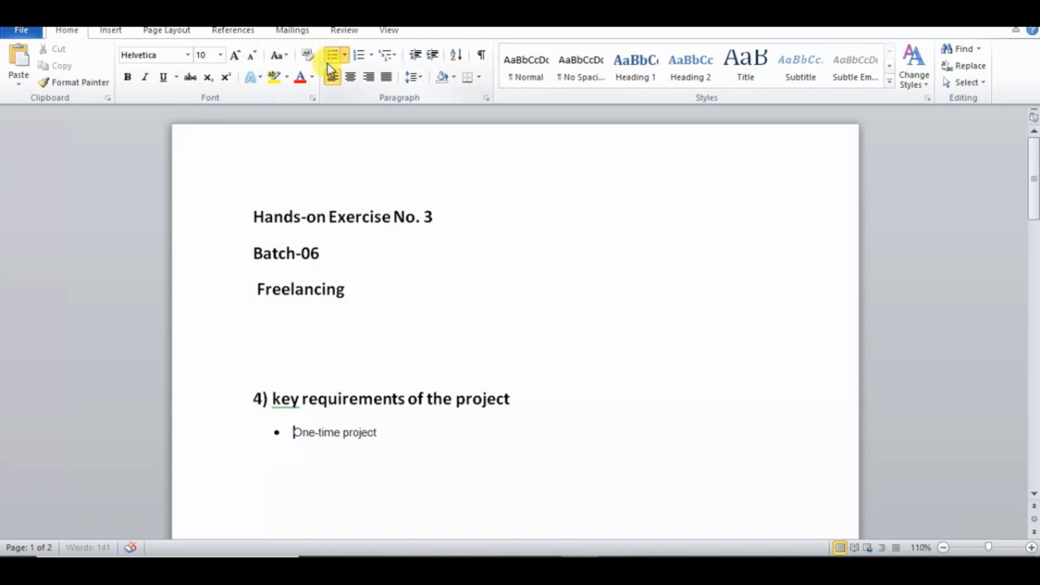
{"action": "key", "text": "Return"}
- Copy the post's "Expert level" heading and its description in Chrome and paste them into Word as the second bullet
{"action": "key", "text": "alt+Tab"}
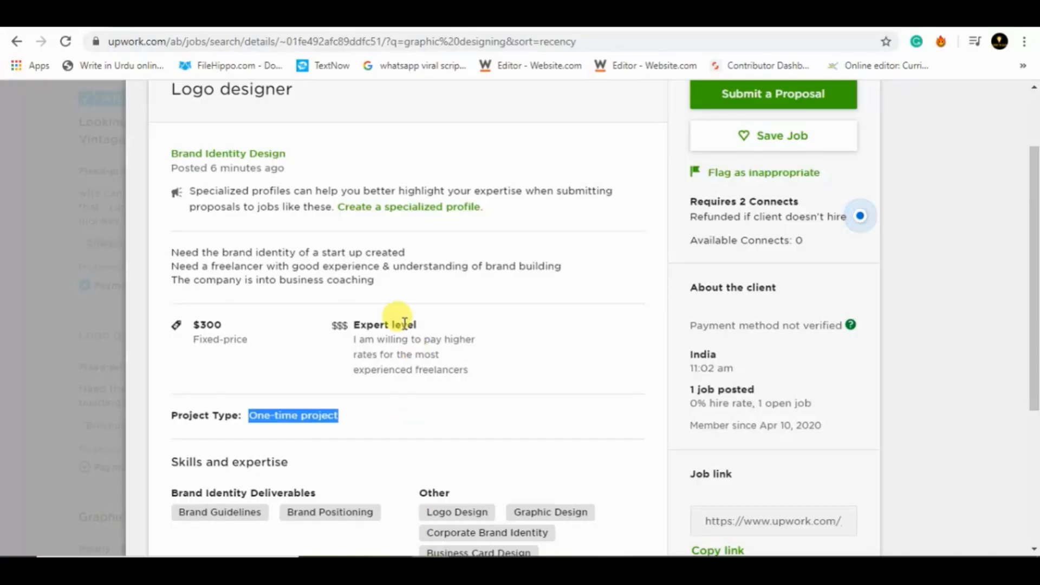
{"action": "left_click", "coordinate": [439, 382]}
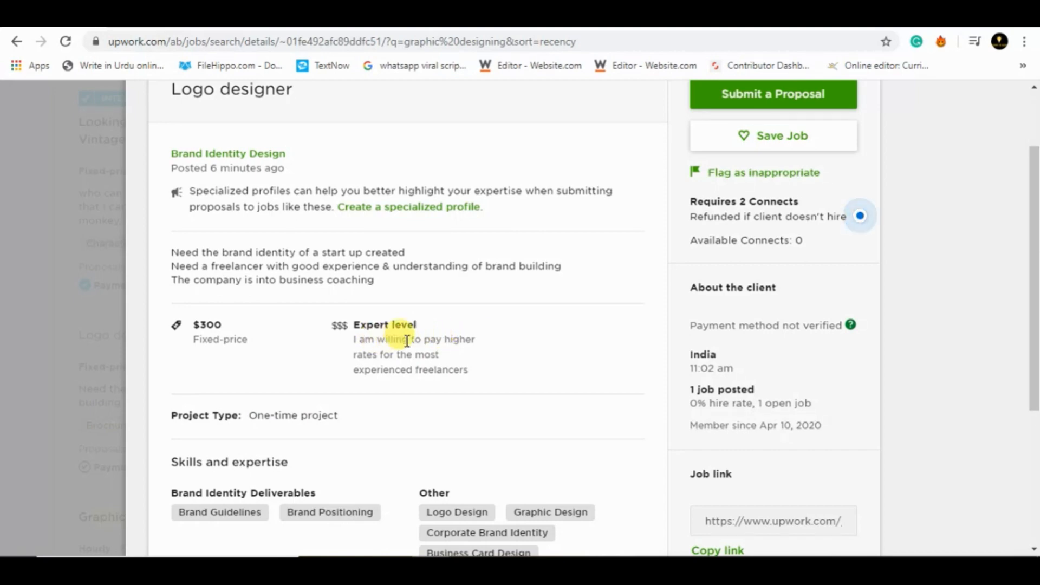
{"action": "left_click_drag", "start_coordinate": [356, 325], "coordinate": [461, 373]}
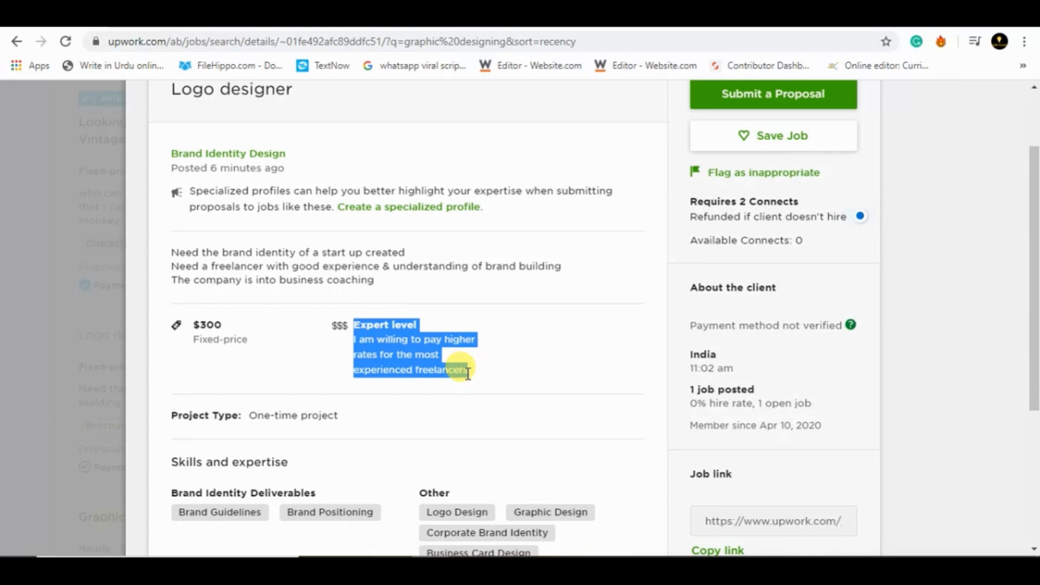
{"action": "key", "text": "ctrl+c"}
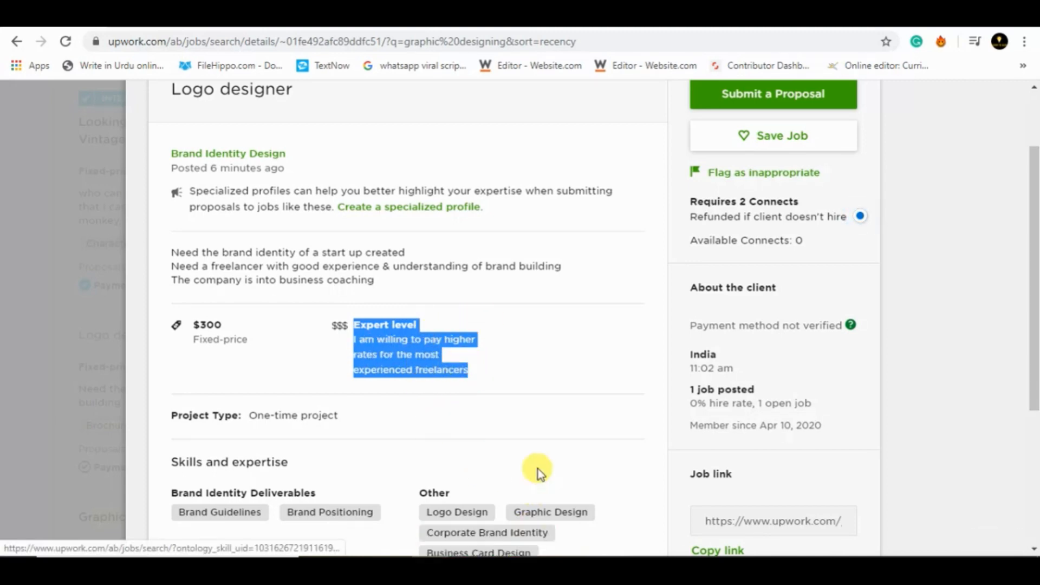
{"action": "key", "text": "alt+Tab"}
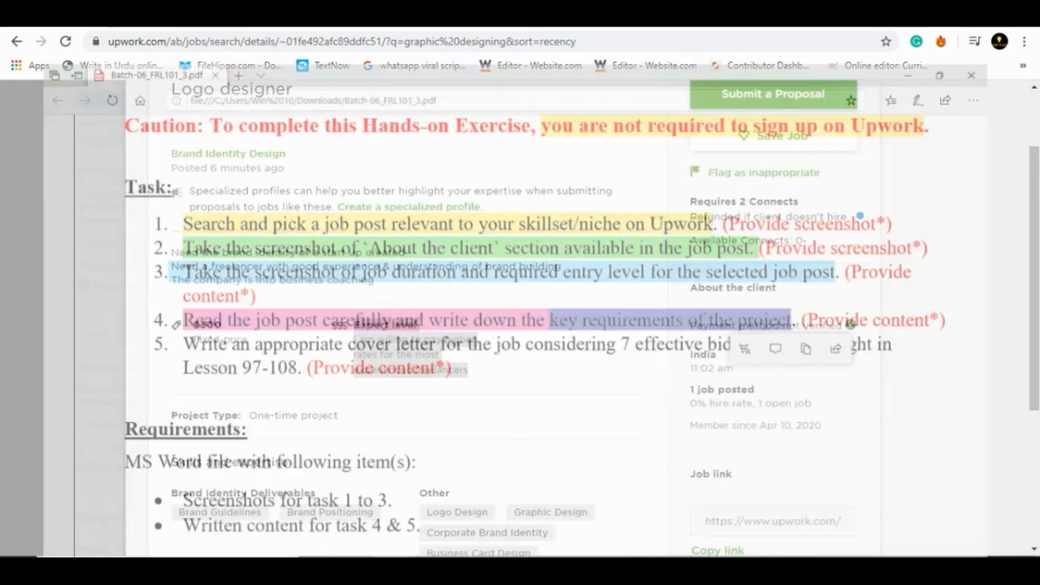
{"action": "key", "text": "alt+Tab"}
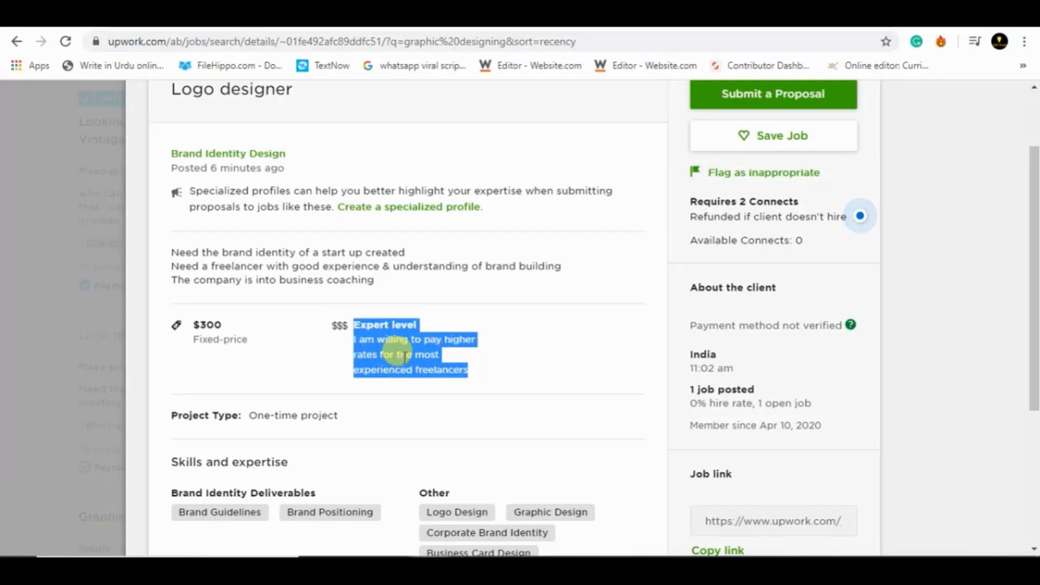
{"action": "key", "text": "alt+Tab"}
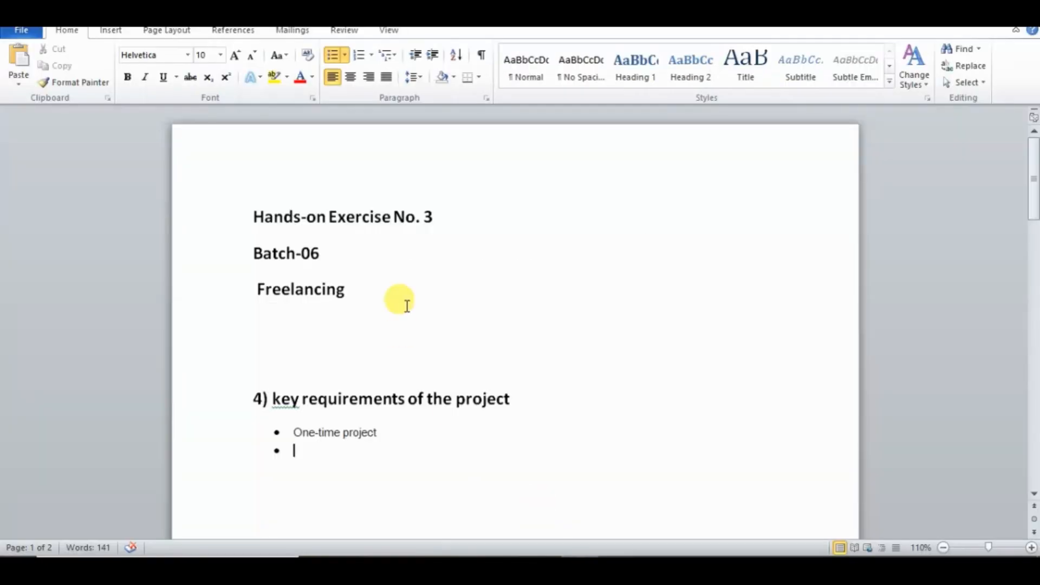
{"action": "key", "text": "ctrl+v"}
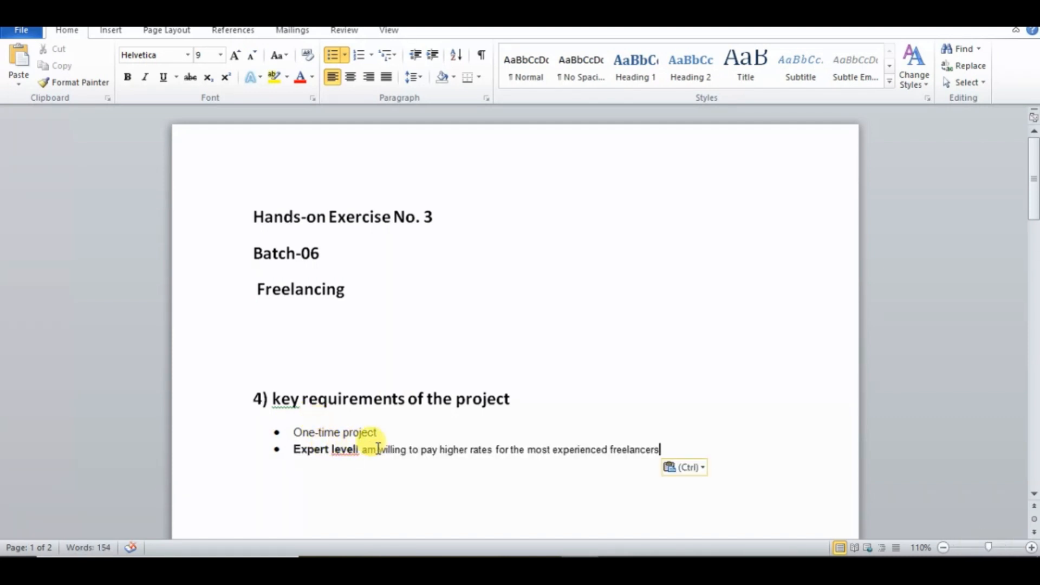
- Reword the second bullet to use "they are" instead of "I am" and separate it from "Expert level" with a space
{"action": "left_click_drag", "start_coordinate": [374, 449], "coordinate": [359, 451]}
{"action": "type", "text": "they"}
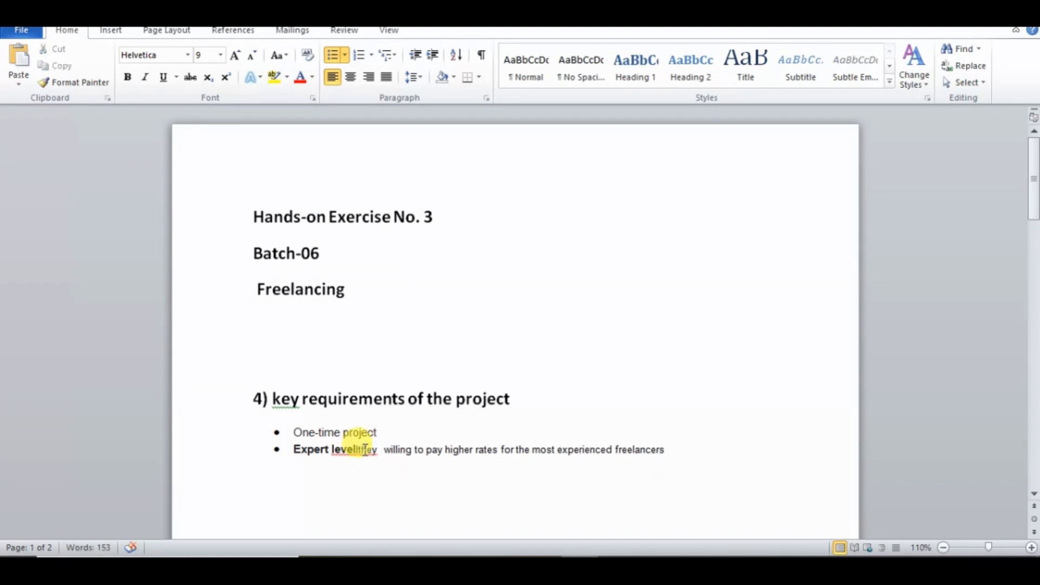
{"action": "type", "text": " are"}
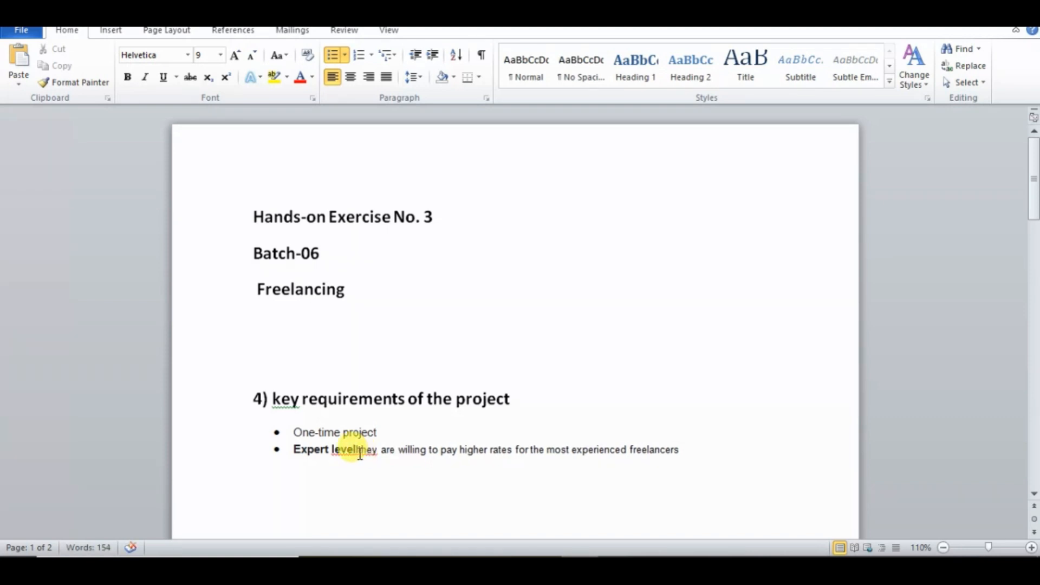
{"action": "left_click", "coordinate": [359, 451]}
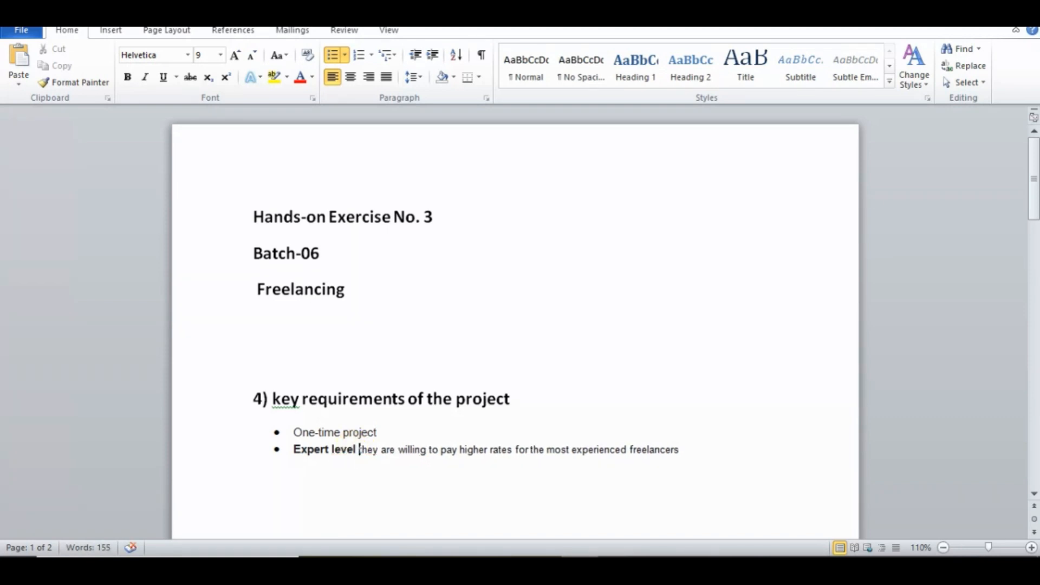
{"action": "double_click", "coordinate": [450, 450]}
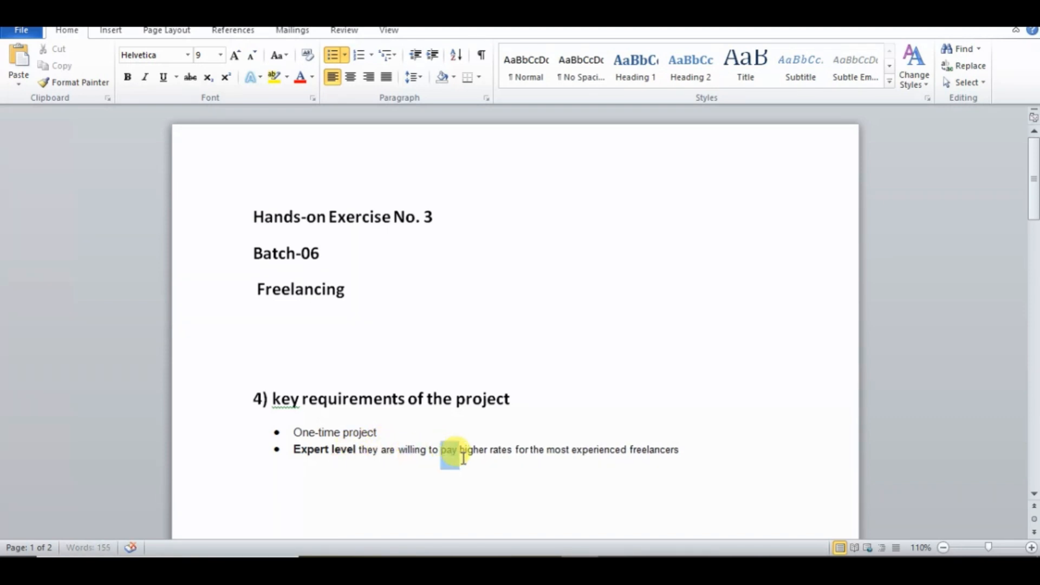
{"action": "left_click", "coordinate": [543, 483]}
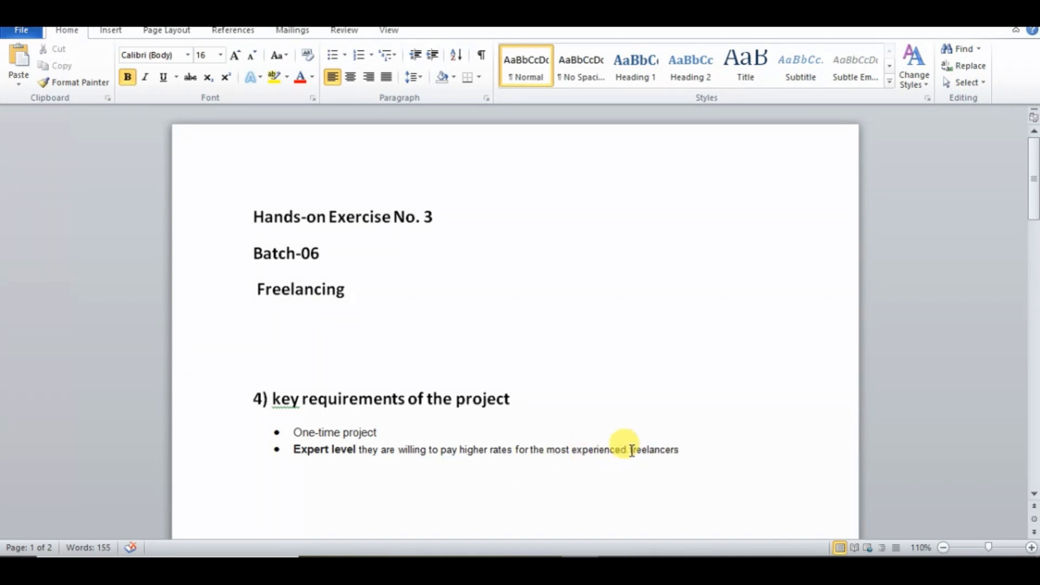
- Copy the "Preferred qualifications" heading from the Upwork post in Chrome and paste it into Word as the third bullet
{"action": "left_click", "coordinate": [433, 566]}
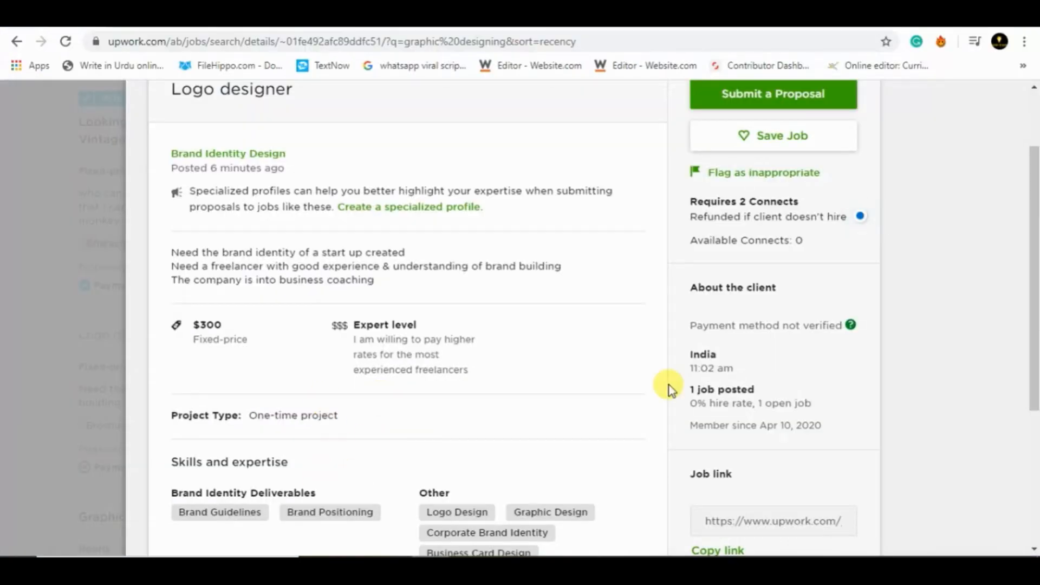
{"action": "left_click_drag", "start_coordinate": [1035, 297], "coordinate": [1033, 418]}
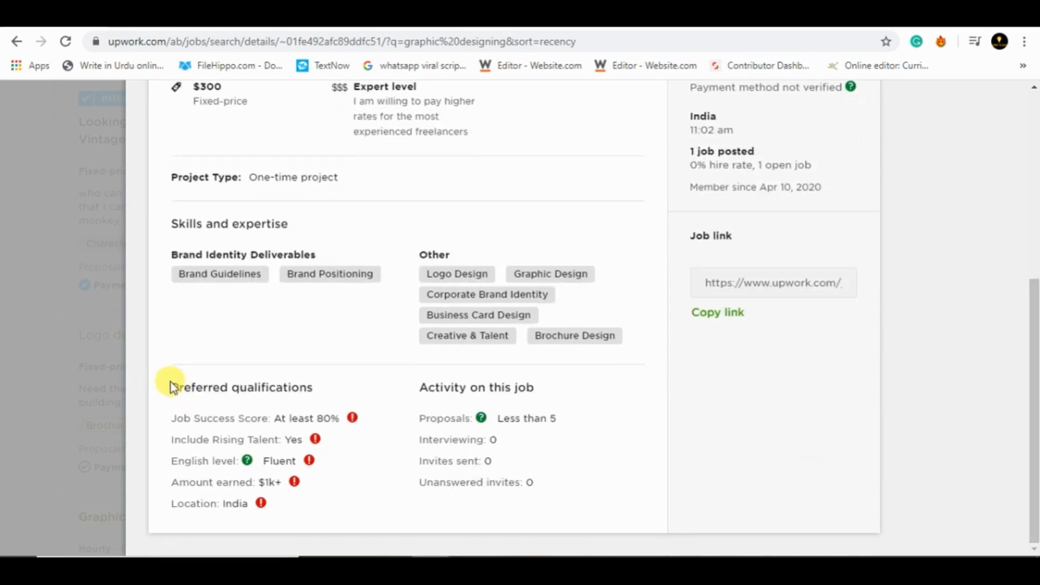
{"action": "left_click_drag", "start_coordinate": [174, 386], "coordinate": [237, 379]}
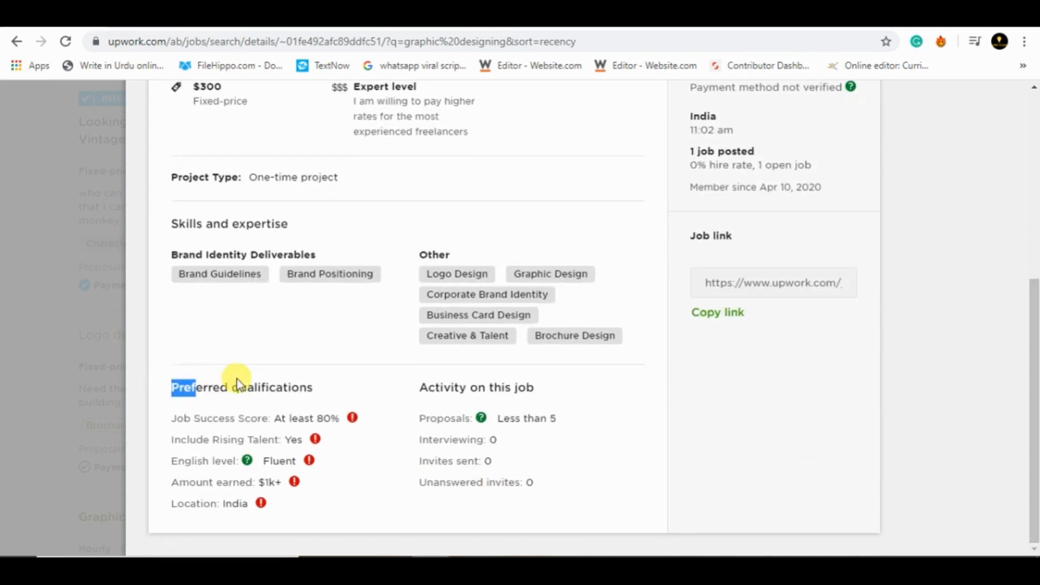
{"action": "key", "text": "ctrl+c"}
{"action": "left_click", "coordinate": [317, 392]}
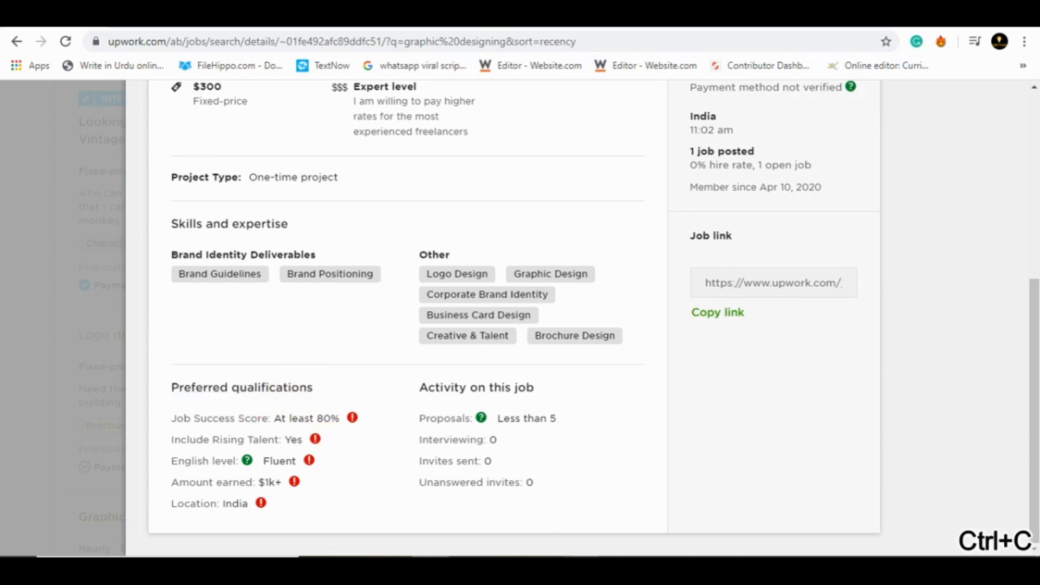
{"action": "left_click", "coordinate": [550, 547]}
{"action": "key", "text": "ctrl+v"}
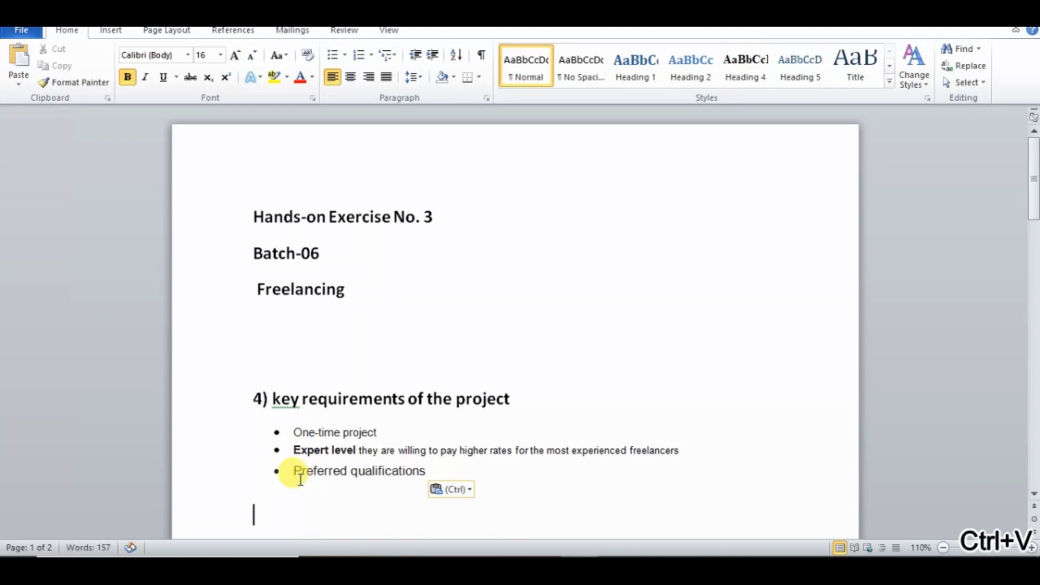
- Make the "Preferred qualifications" bullet bold and start an unbulleted line beneath it
{"action": "left_click_drag", "start_coordinate": [301, 469], "coordinate": [417, 469]}
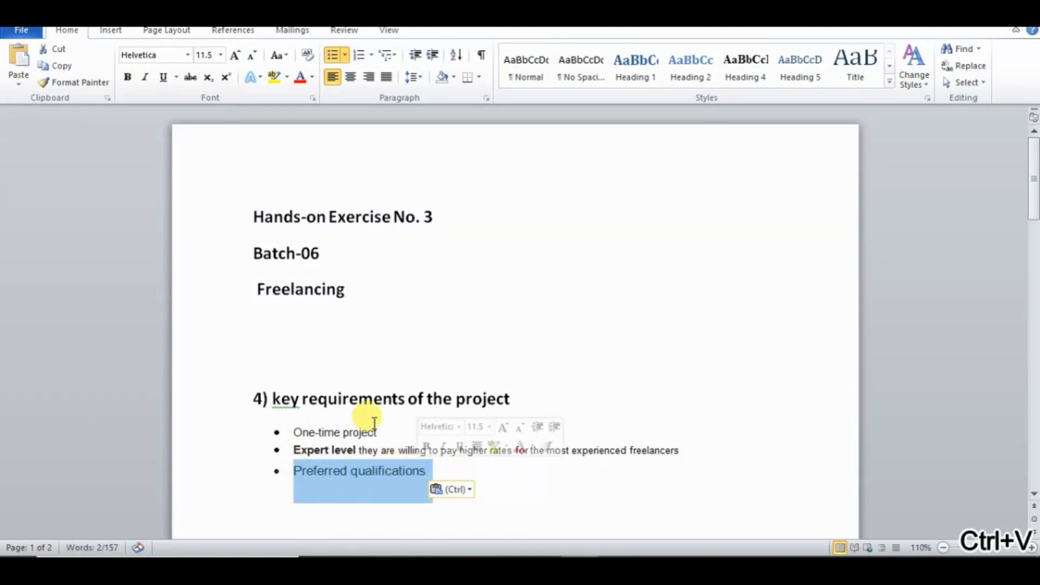
{"action": "left_click", "coordinate": [134, 77]}
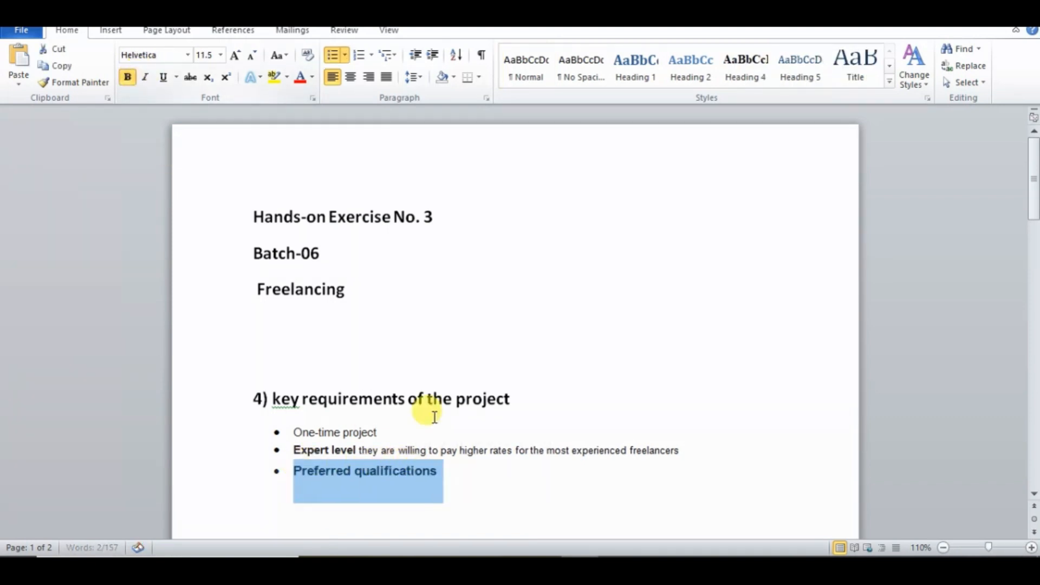
{"action": "left_click", "coordinate": [472, 469]}
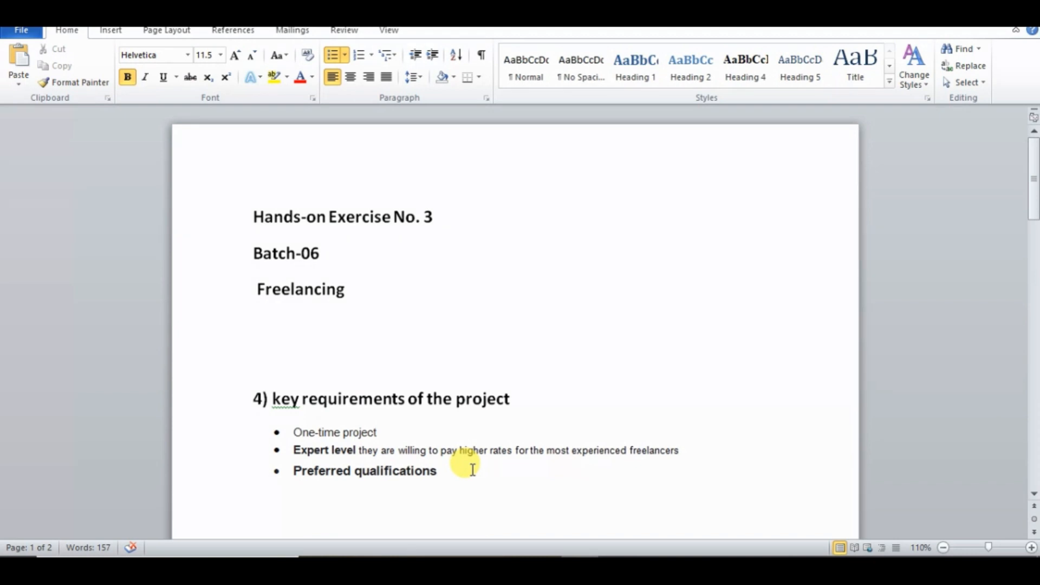
{"action": "key", "text": "Return"}
{"action": "key", "text": "Return"}
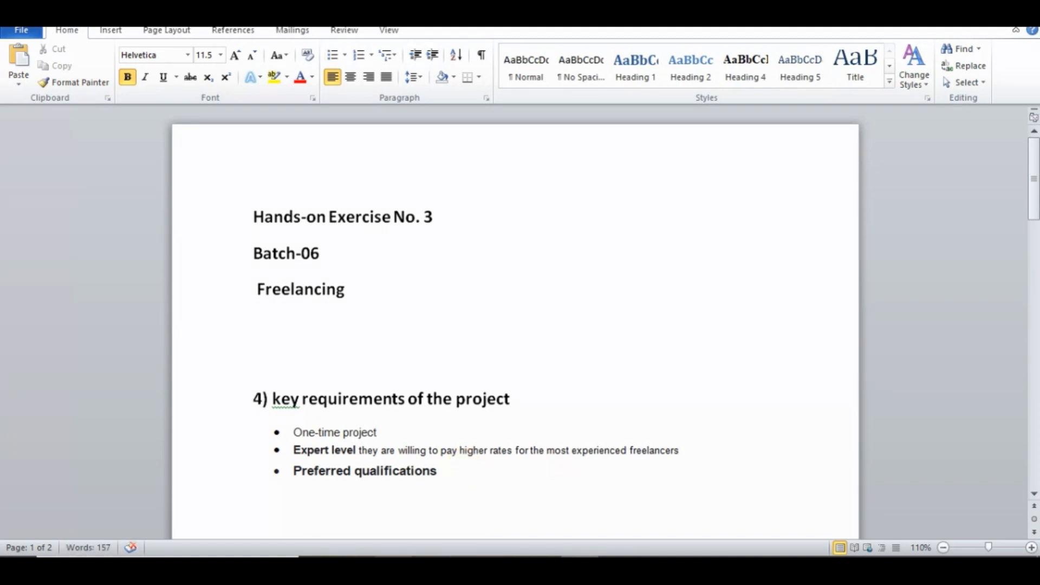
- Copy the post's preferred qualifications from Job Success Score to Location in Chrome, paste them into Word and complete the first word as "job"
{"action": "key", "text": "alt+Tab"}
{"action": "left_click_drag", "start_coordinate": [174, 418], "coordinate": [281, 511]}
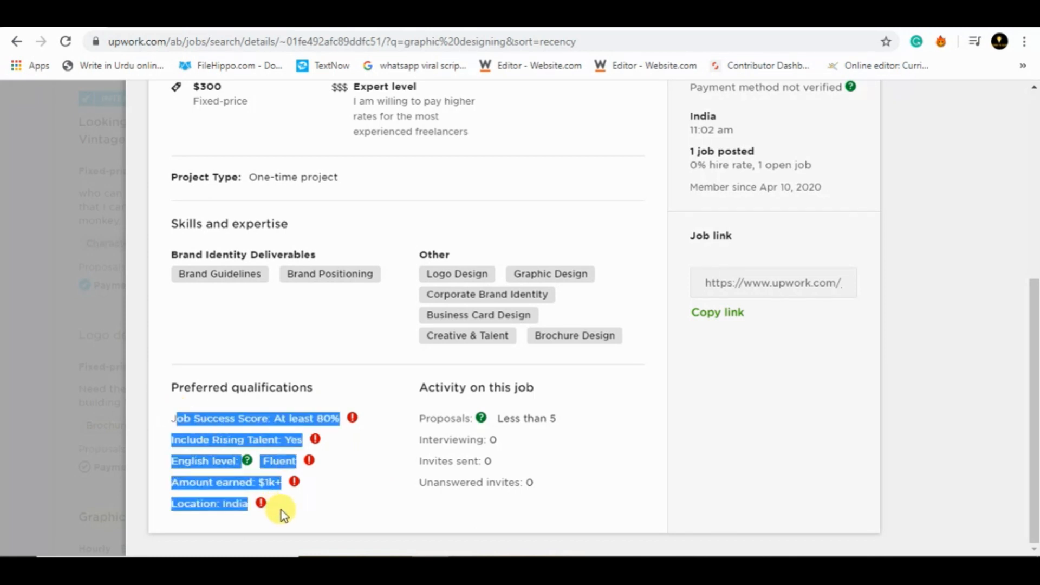
{"action": "key", "text": "ctrl+c"}
{"action": "left_click", "coordinate": [303, 464]}
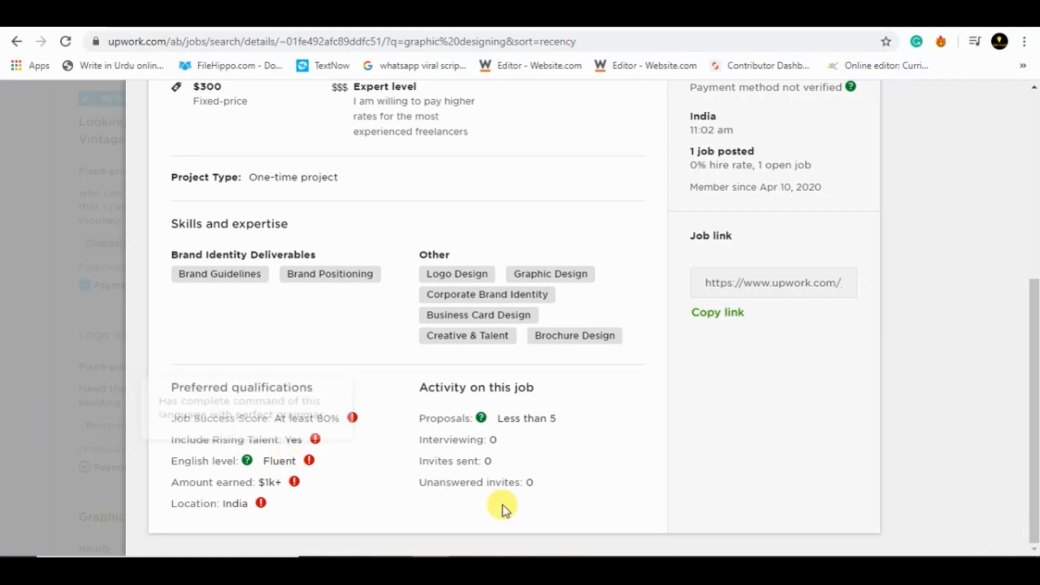
{"action": "key", "text": "alt+Tab"}
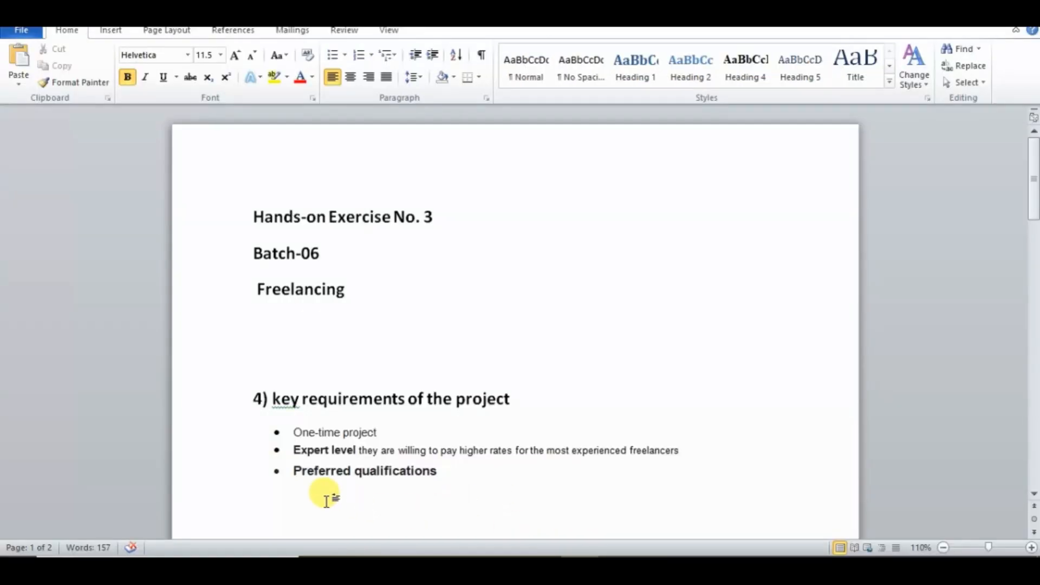
{"action": "key", "text": "ctrl+v"}
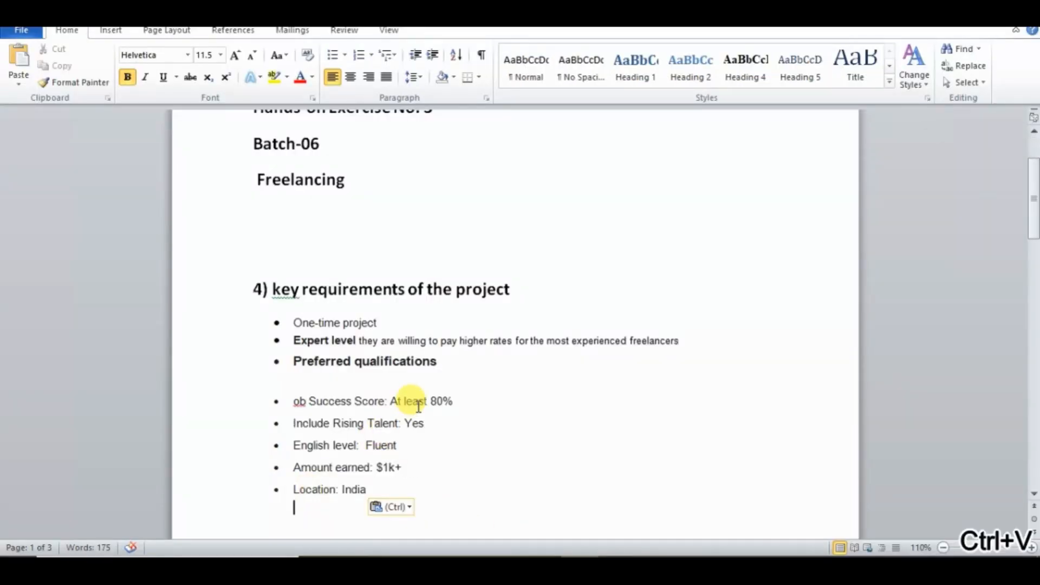
{"action": "left_click", "coordinate": [294, 401]}
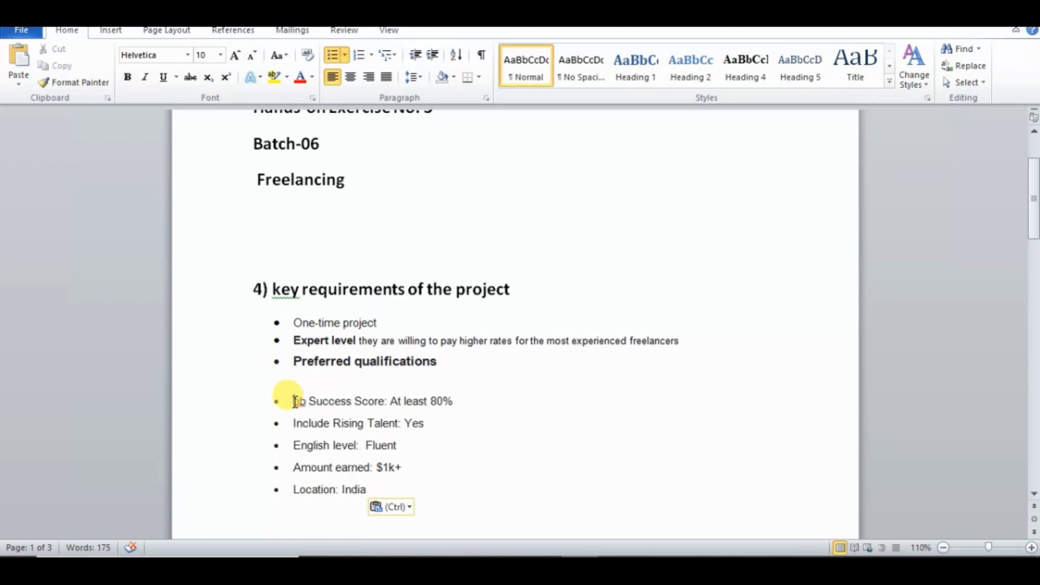
{"action": "type", "text": "j"}
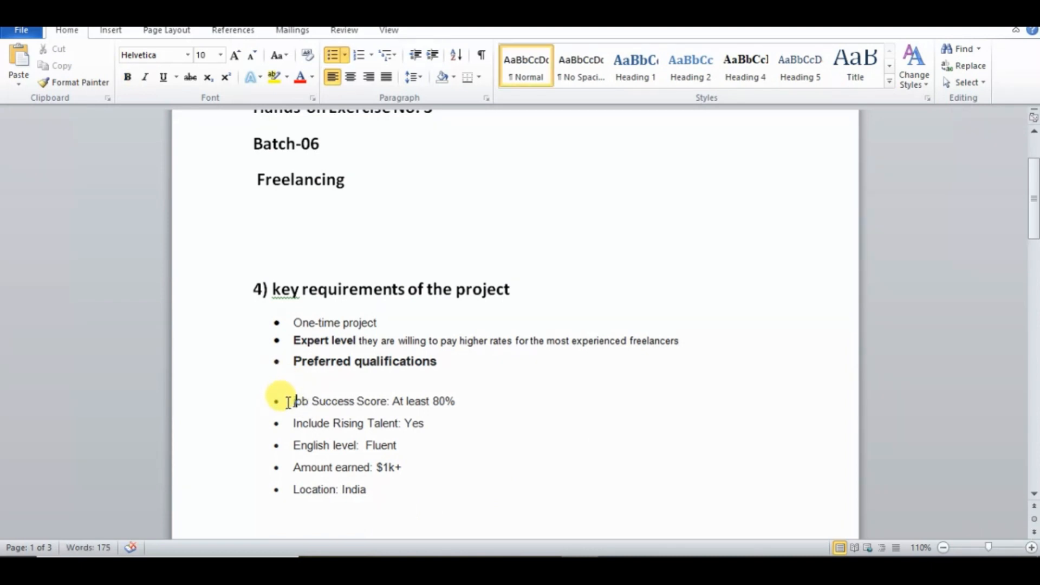
- Copy the five pasted qualification items, delete them and paste them back as text only directly beneath "Preferred qualifications"
{"action": "left_click_drag", "start_coordinate": [288, 401], "coordinate": [389, 489]}
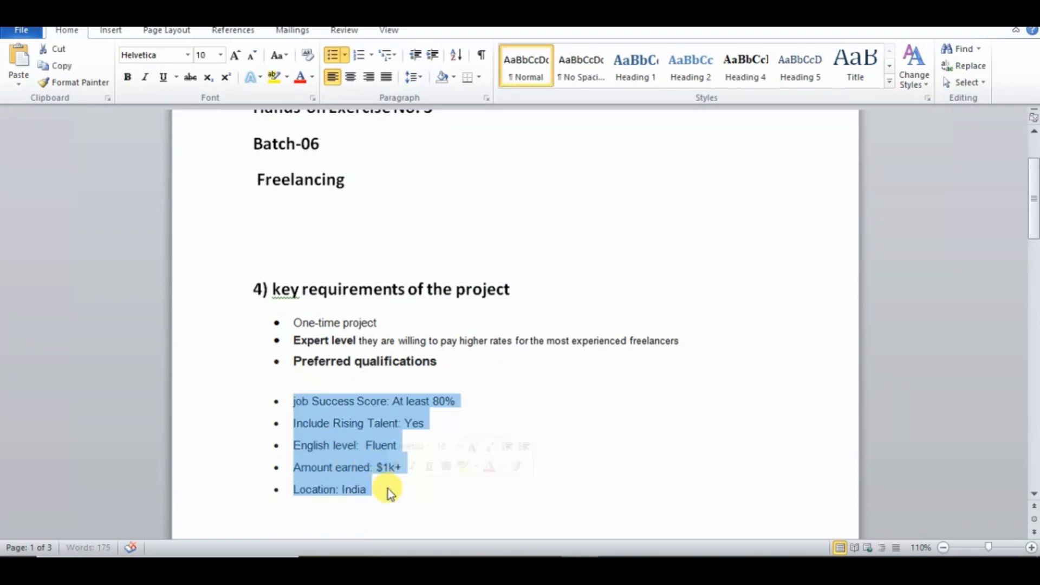
{"action": "key", "text": "ctrl+c"}
{"action": "key", "text": "BackSpace"}
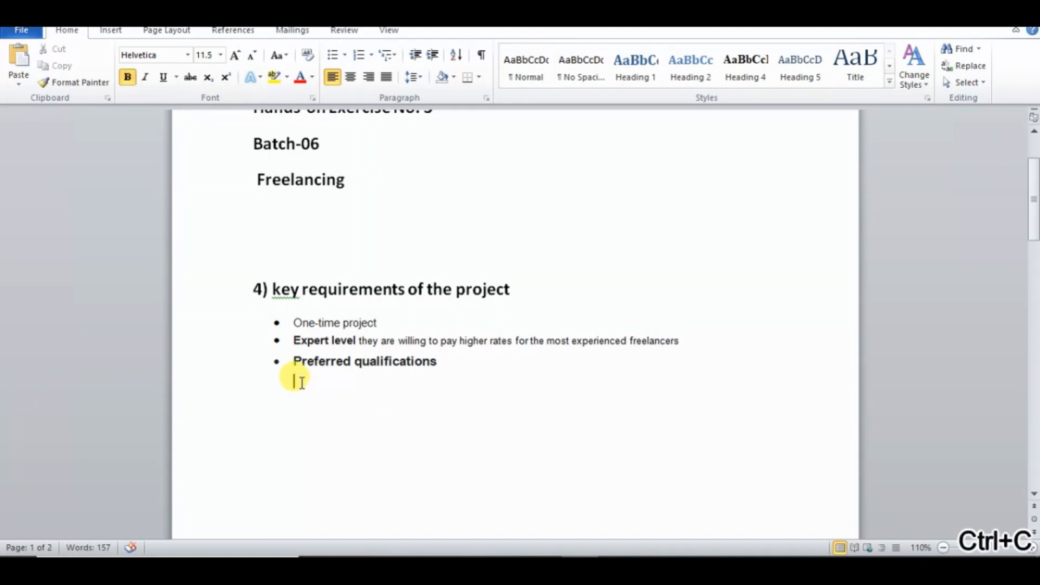
{"action": "right_click", "coordinate": [302, 382]}
{"action": "left_click", "coordinate": [350, 194]}
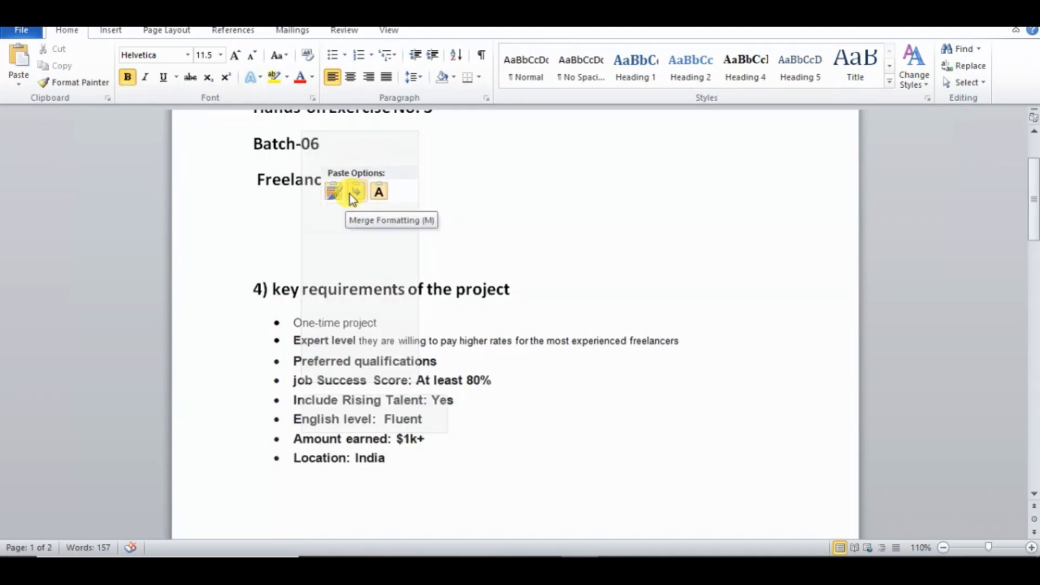
{"action": "left_click", "coordinate": [384, 190]}
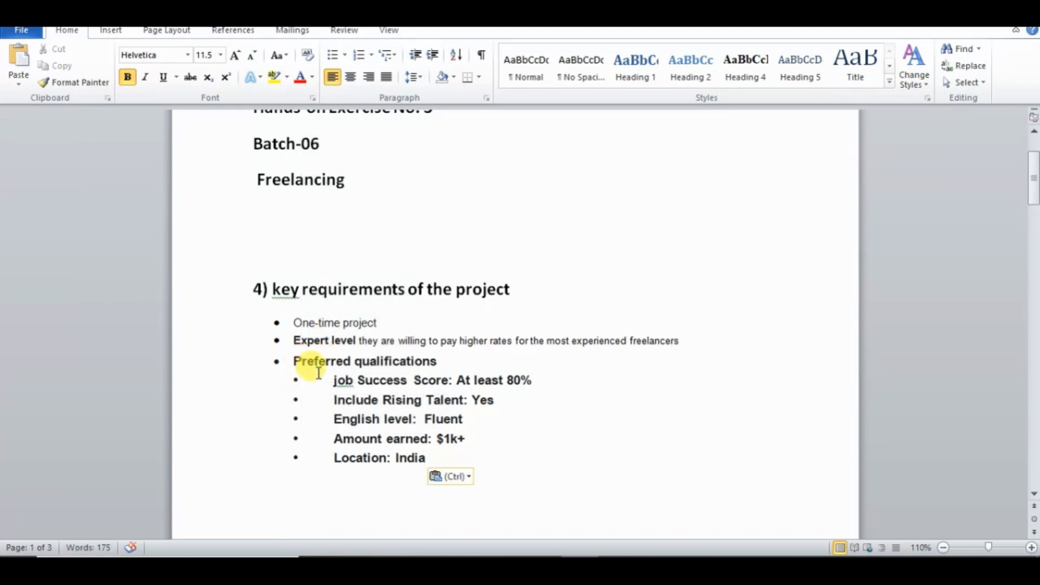
- Remove the bold formatting from the five items under "Preferred qualifications"
{"action": "left_click_drag", "start_coordinate": [414, 455], "coordinate": [343, 379]}
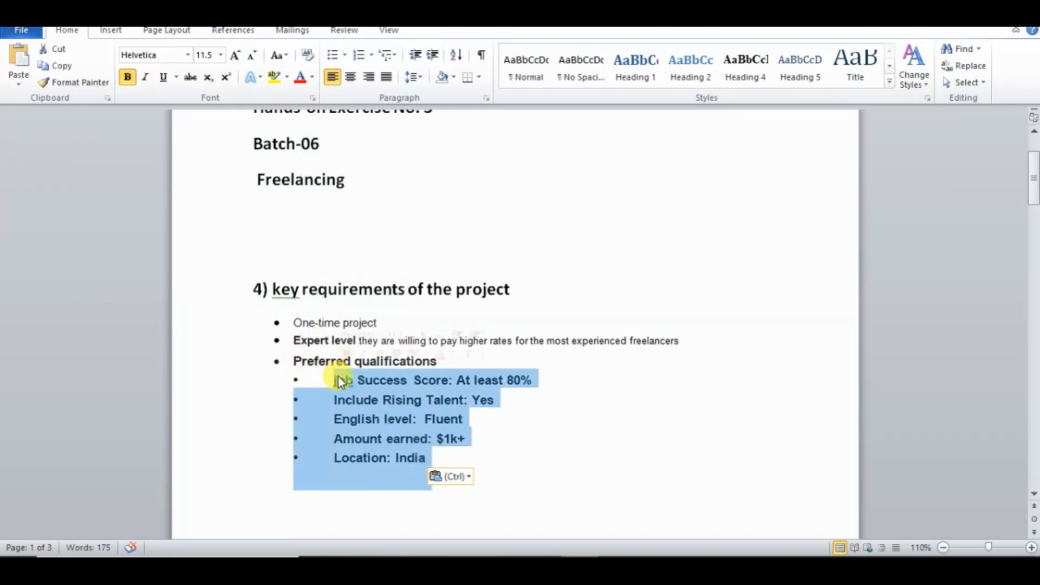
{"action": "left_click", "coordinate": [129, 80]}
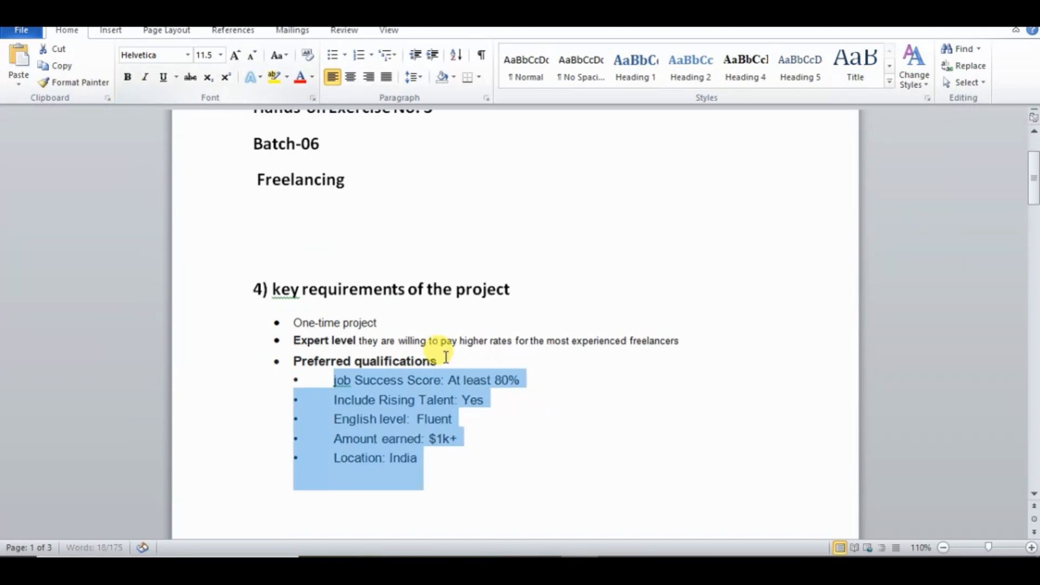
{"action": "left_click", "coordinate": [541, 487]}
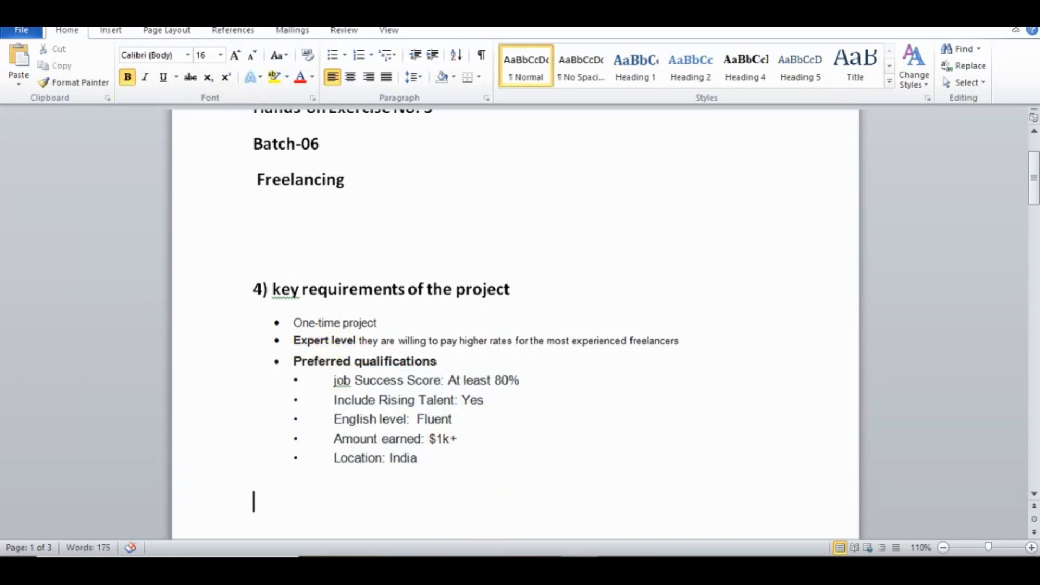
- Review the Logo designer post in Chrome for any further project requirements
{"action": "left_click", "coordinate": [431, 567]}
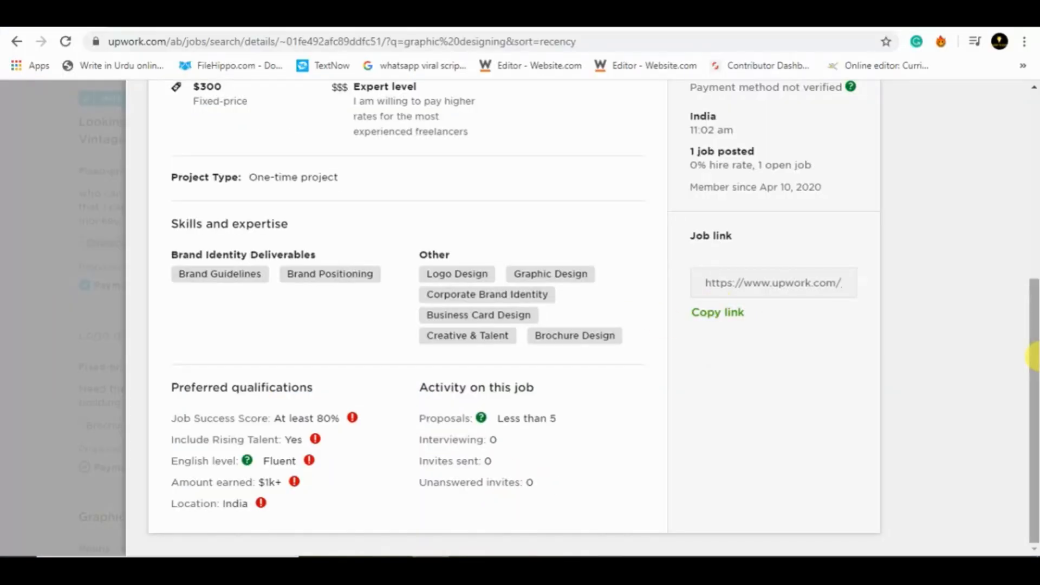
{"action": "left_click_drag", "start_coordinate": [1034, 352], "coordinate": [1031, 184]}
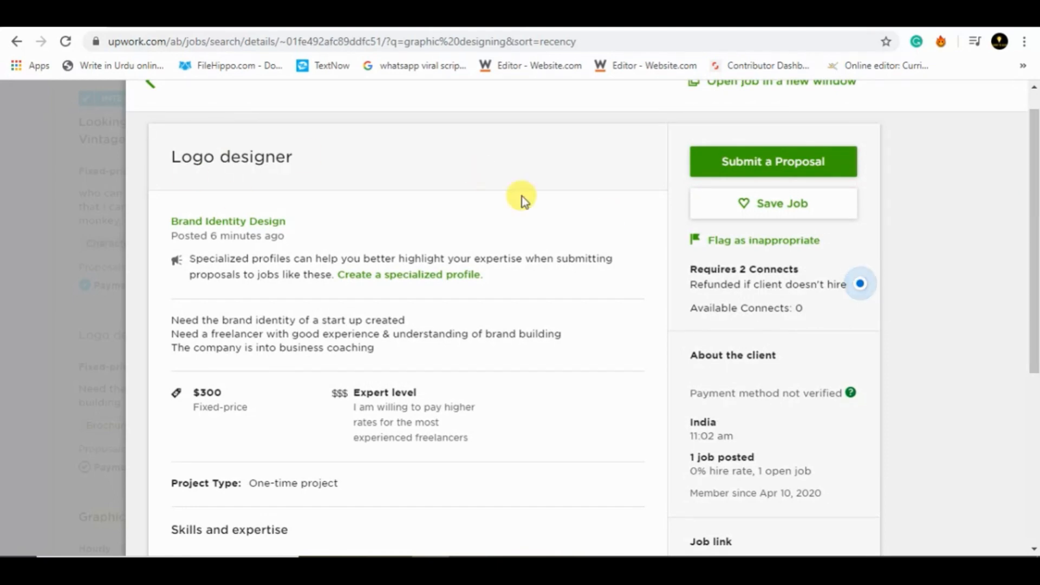
{"action": "left_click_drag", "start_coordinate": [1034, 222], "coordinate": [1034, 284]}
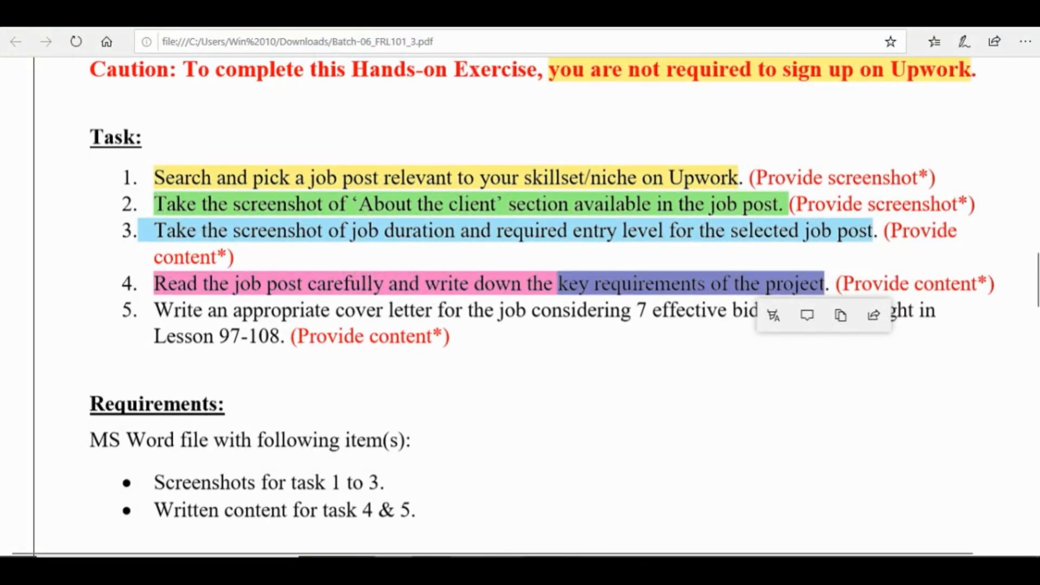
- Switch to Notepad and add the note "i think this is enough for 4th question" below the existing text
{"action": "left_click", "coordinate": [468, 568]}
{"action": "key", "text": "Return"}
{"action": "key", "text": "Return"}
{"action": "type", "text": "i t"}
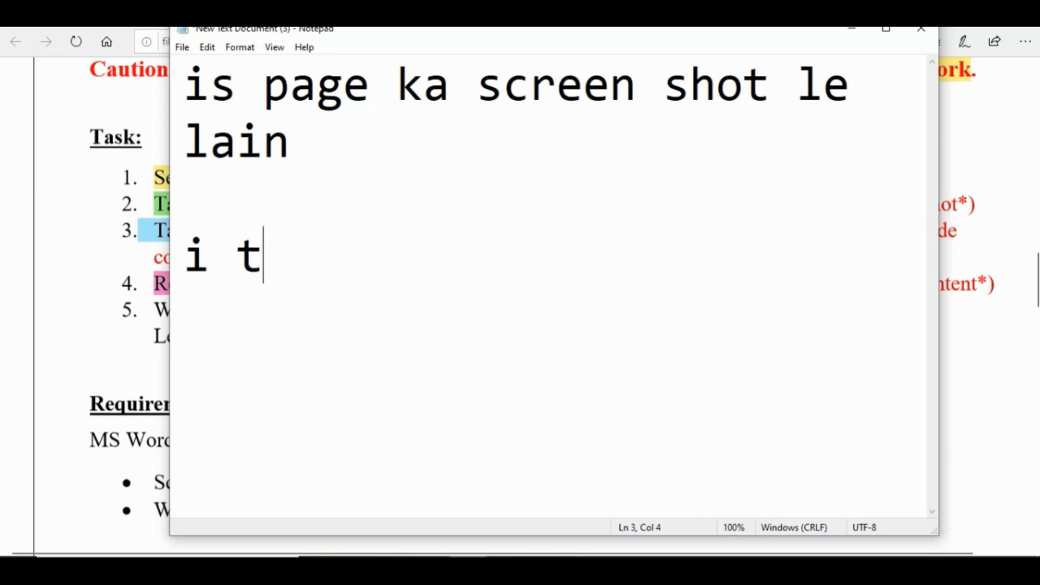
{"action": "type", "text": "hink thi"}
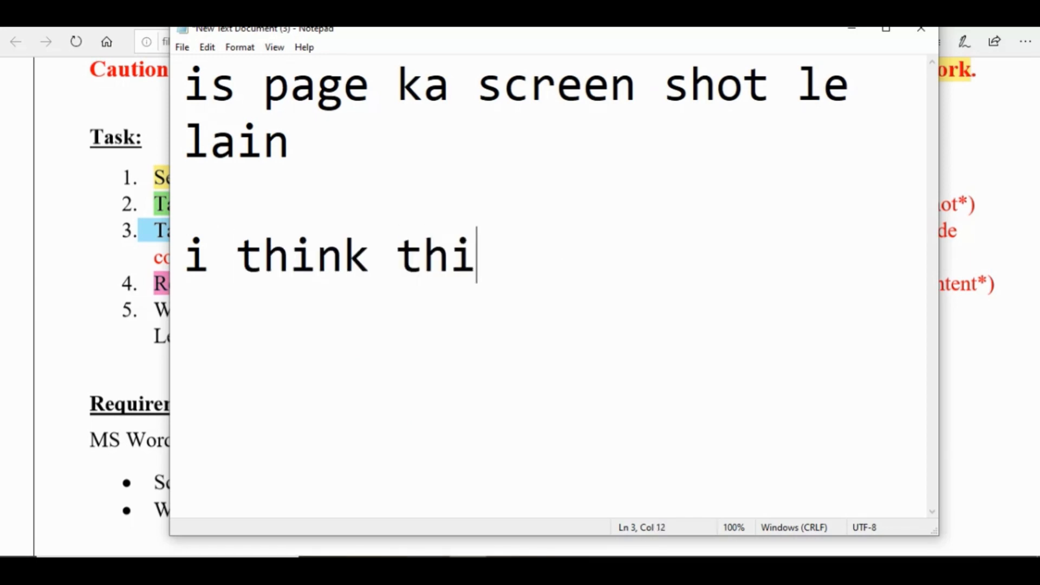
{"action": "type", "text": "s is enou"}
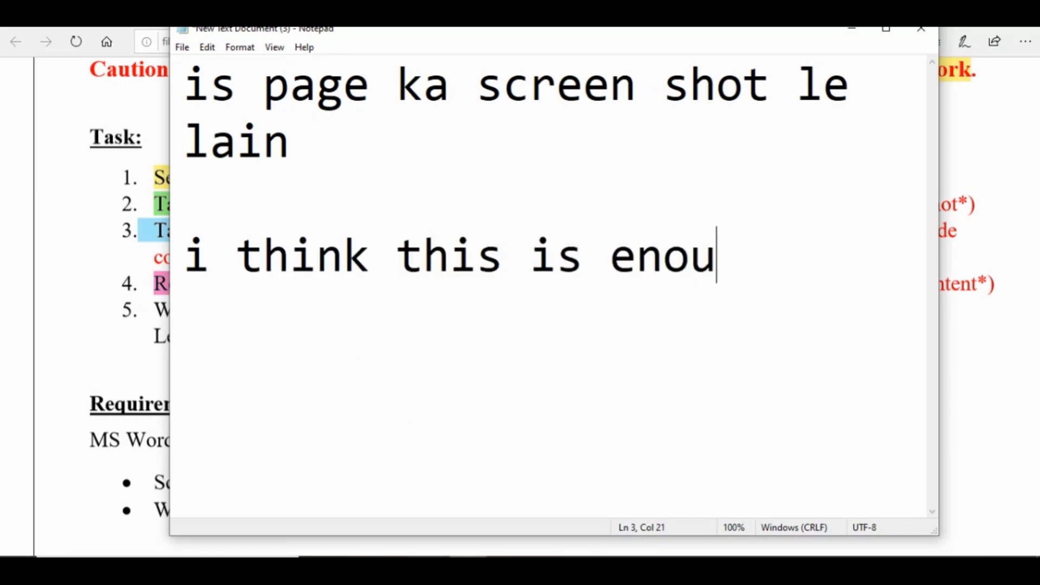
{"action": "type", "text": "gh for "}
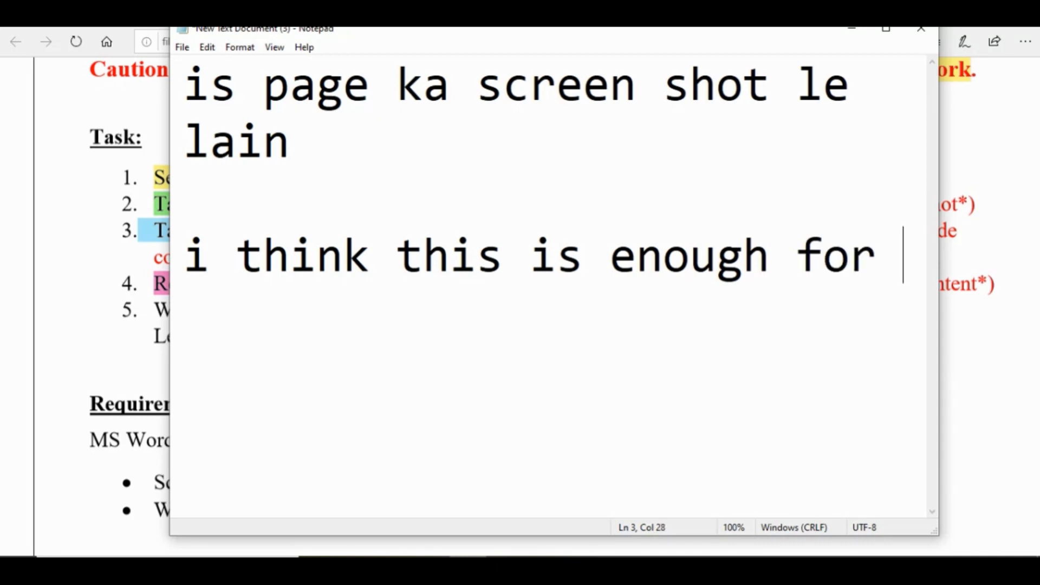
{"action": "type", "text": "4th"}
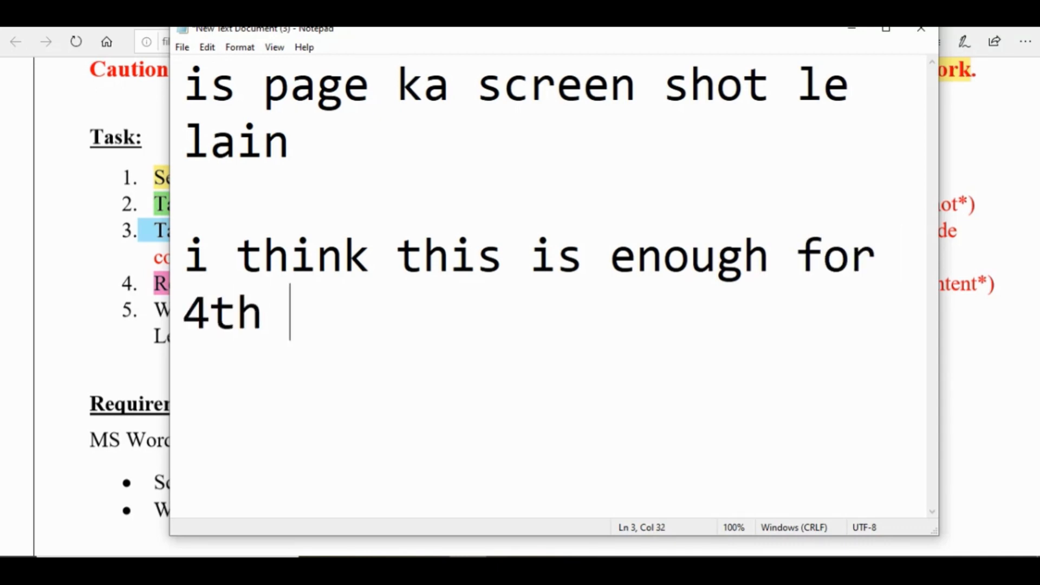
{"action": "type", "text": " question"}
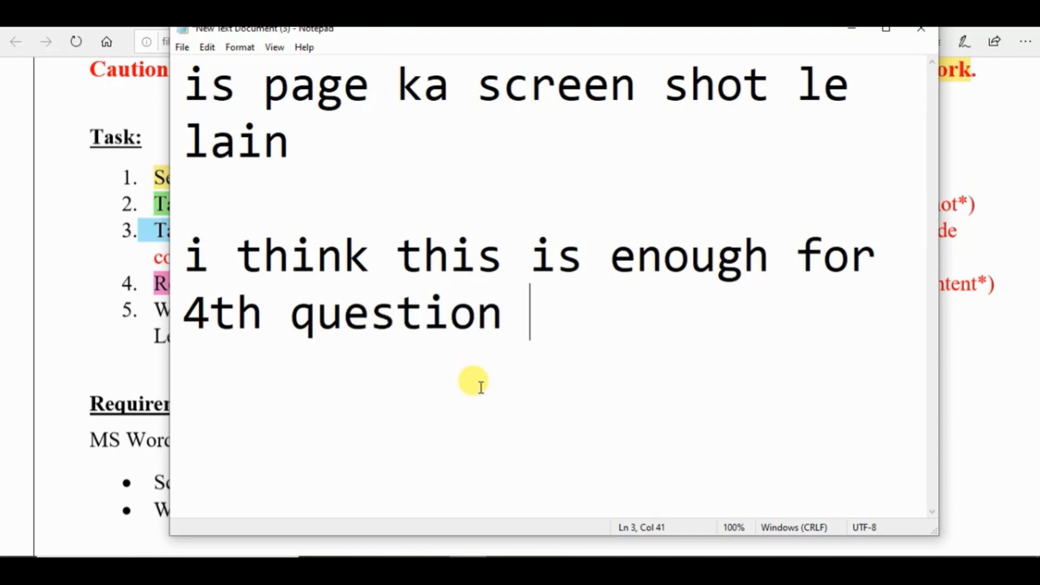
- Copy the task 5 cover letter instruction from the exercise PDF in Edge and replace all the Notepad text with it
{"action": "left_click", "coordinate": [51, 471]}
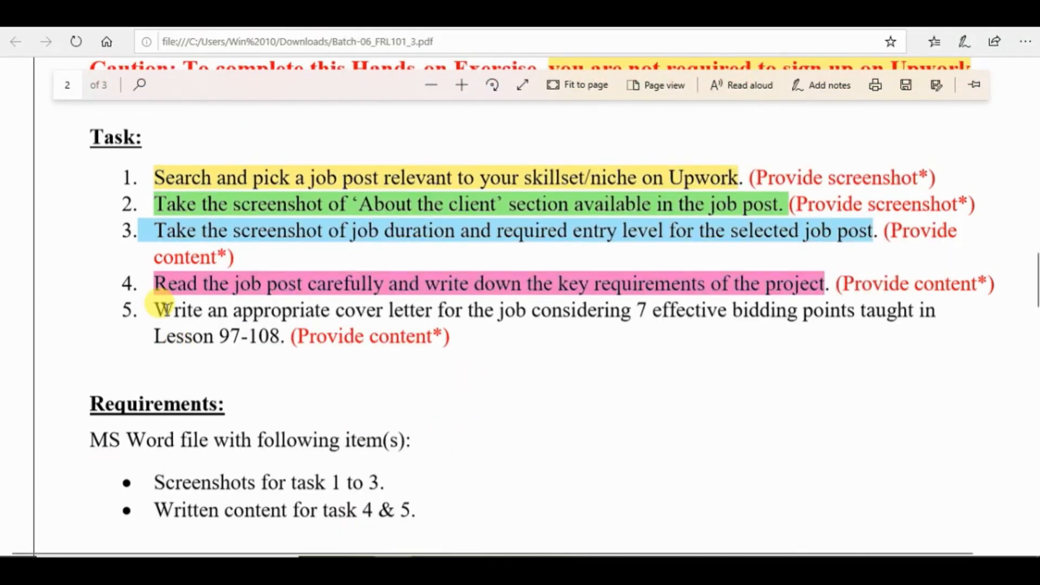
{"action": "left_click_drag", "start_coordinate": [156, 309], "coordinate": [287, 332]}
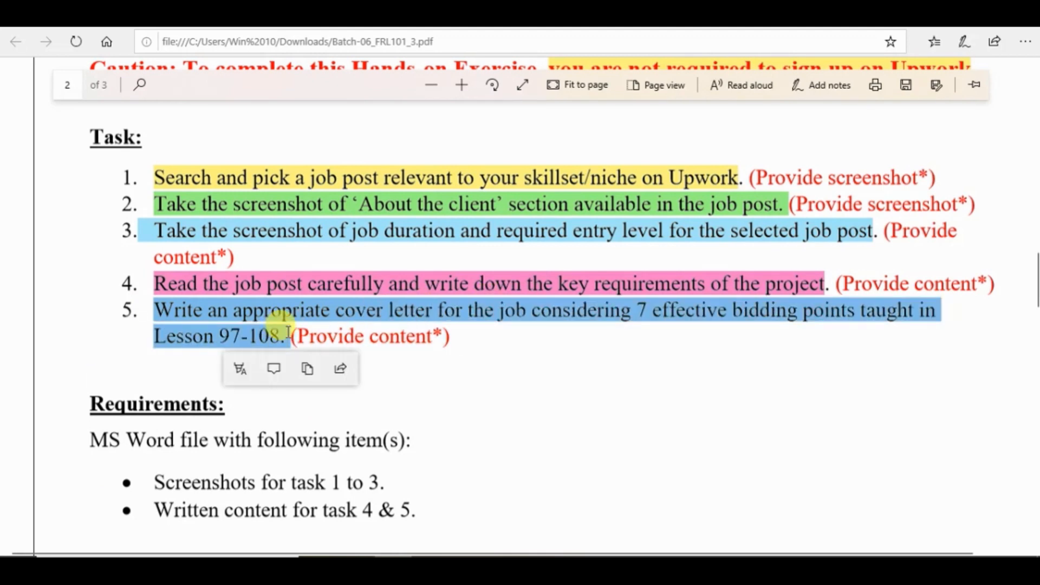
{"action": "key", "text": "ctrl+c"}
{"action": "key", "text": "alt+Tab"}
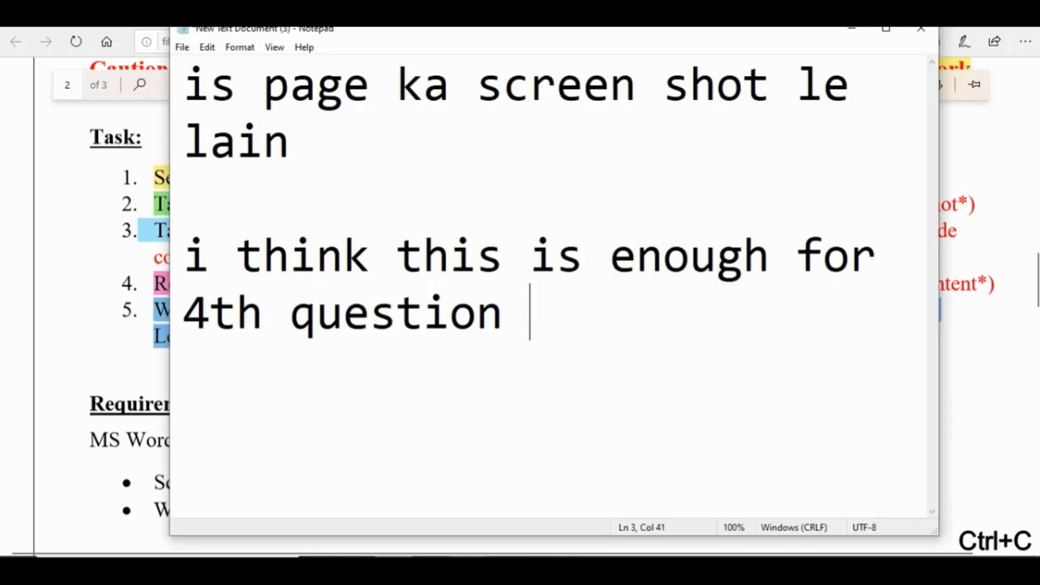
{"action": "key", "text": "ctrl+a"}
{"action": "key", "text": "BackSpace"}
{"action": "key", "text": "ctrl+v"}
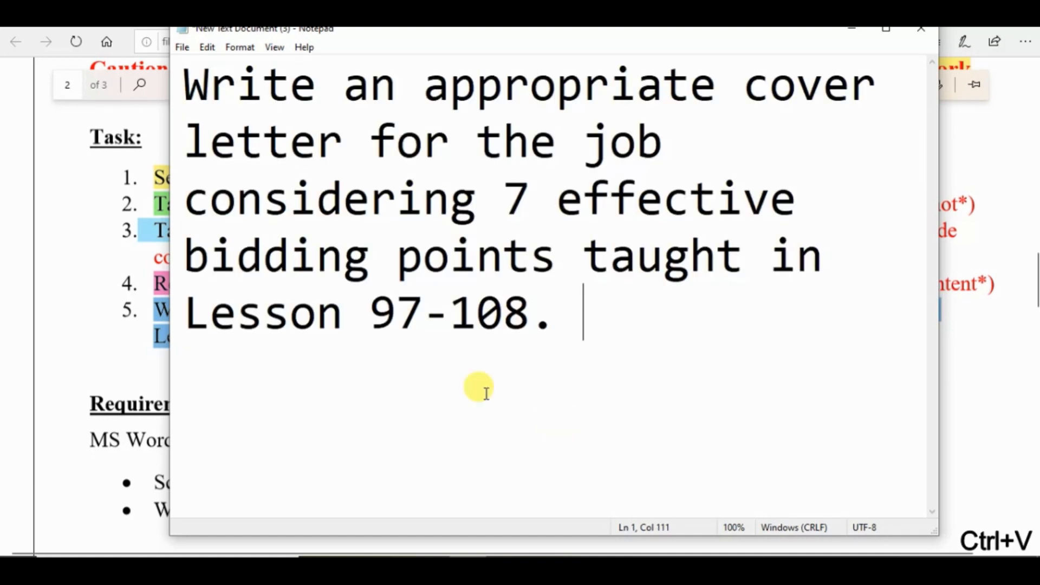
- Add the note "ap ne lesson 97 to 108 liya ho ga" below the cover letter instruction in Notepad
{"action": "key", "text": "Return"}
{"action": "key", "text": "Return"}
{"action": "type", "text": "ap "}
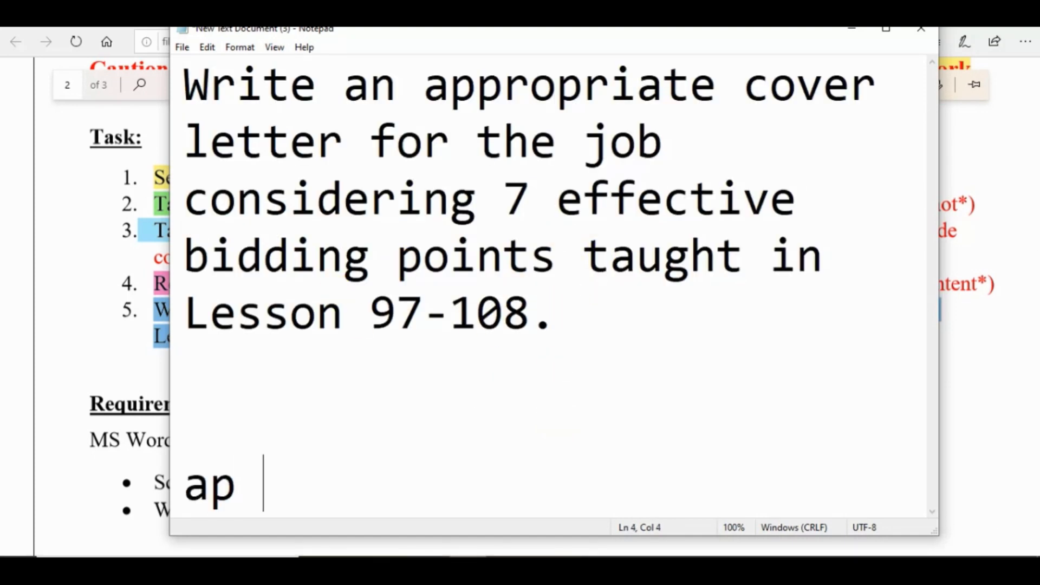
{"action": "type", "text": "ne les"}
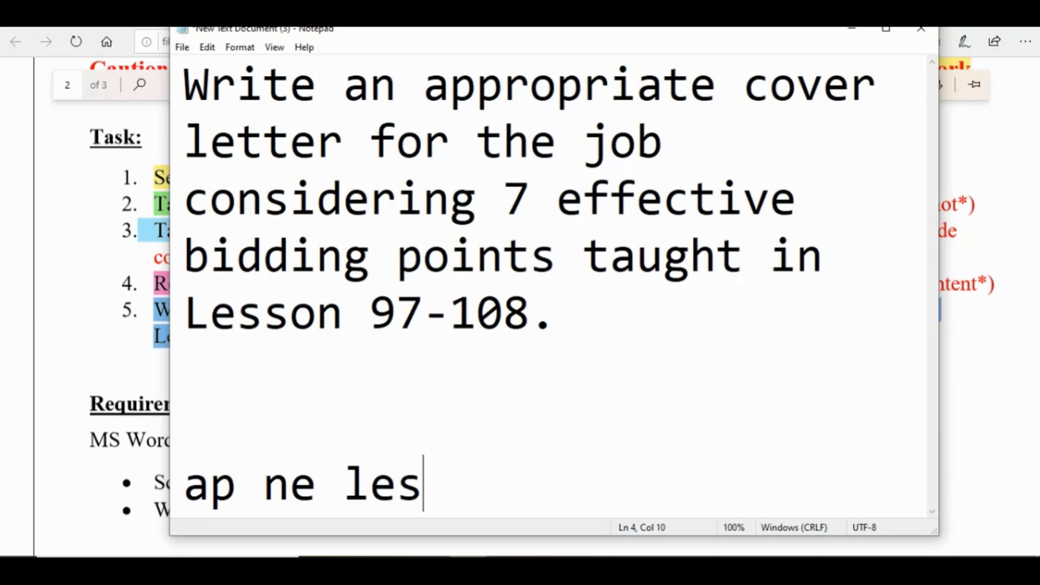
{"action": "type", "text": "son 97"}
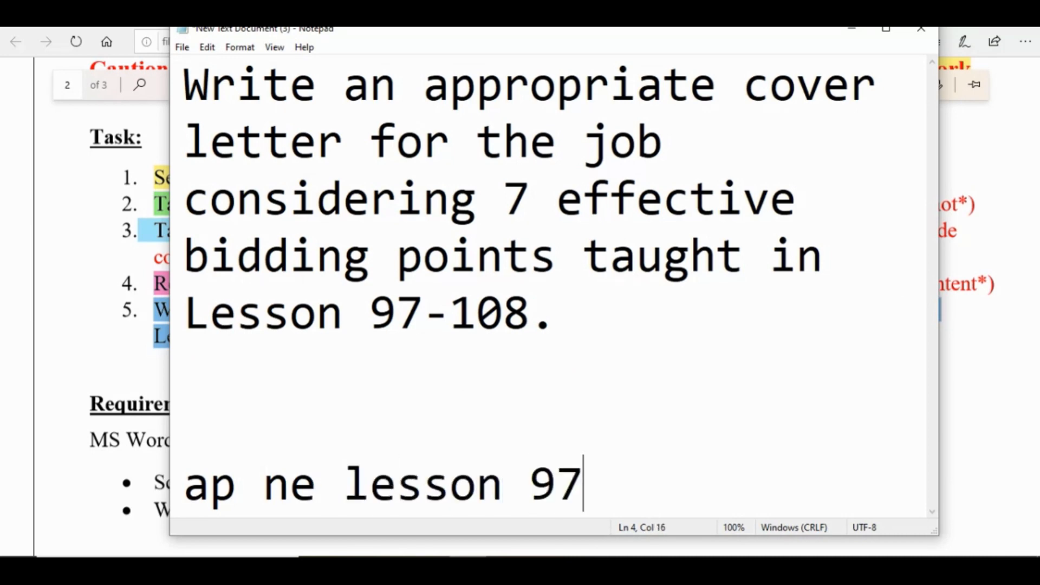
{"action": "type", "text": " to 108"}
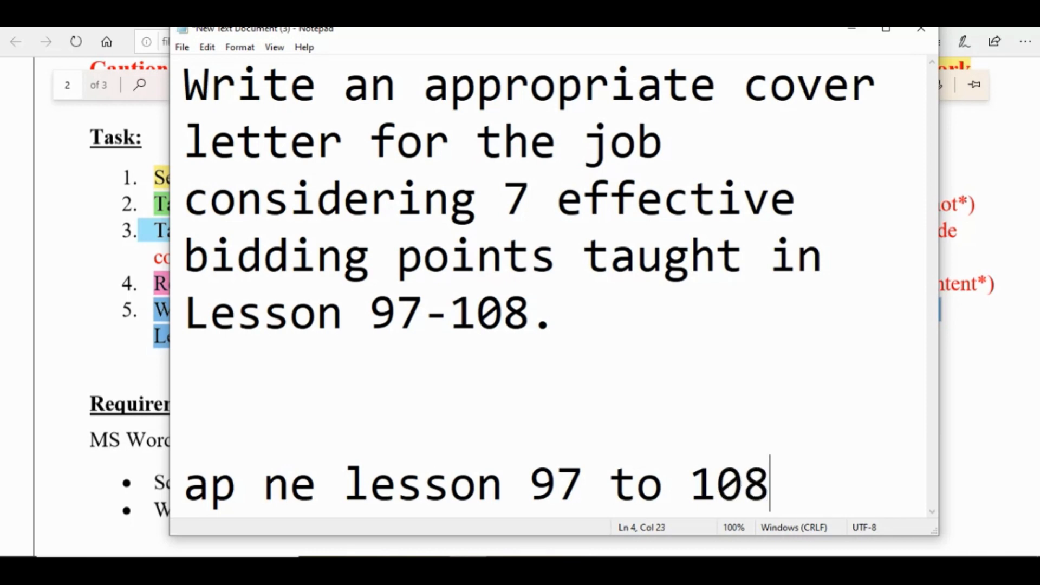
{"action": "type", "text": " liya ho ga"}
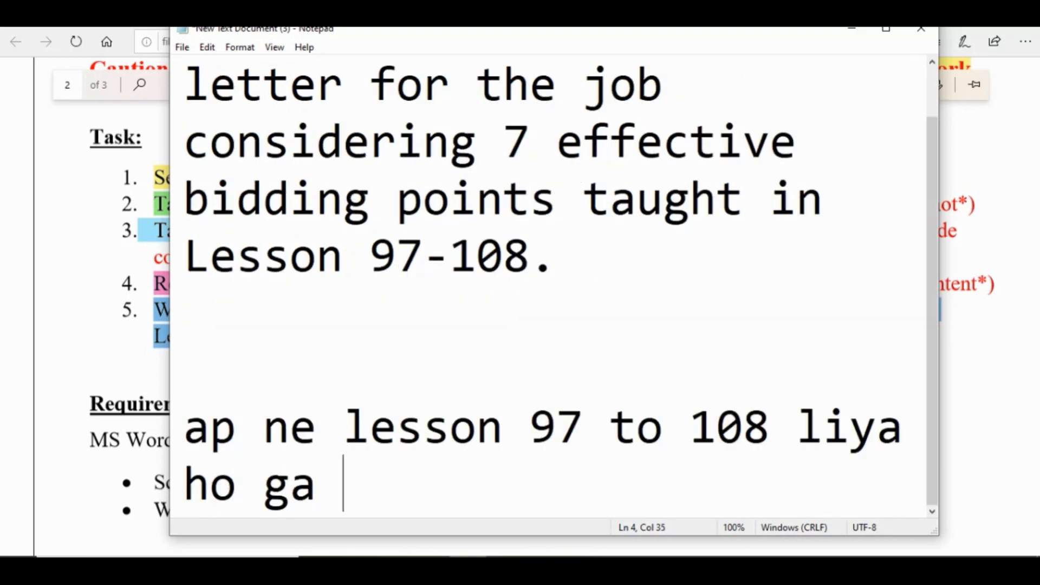
- Replace all the Notepad text with "us me cover letter kese likhna btaya ho ga"
{"action": "key", "text": "ctrl+a"}
{"action": "key", "text": "BackSpace"}
{"action": "type", "text": "us mm"}
{"action": "key", "text": "BackSpace"}
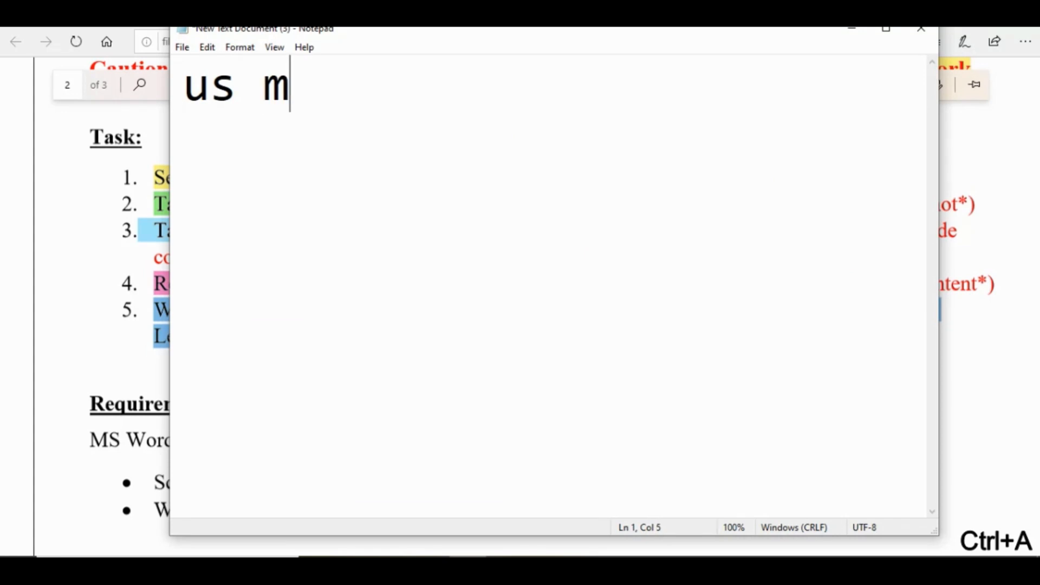
{"action": "type", "text": "e cov"}
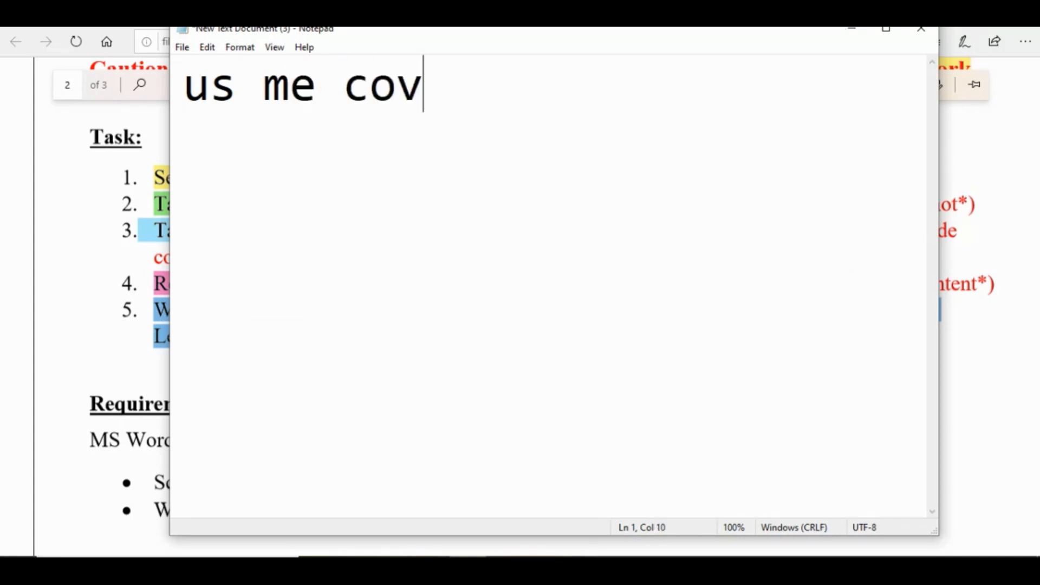
{"action": "type", "text": "er lette"}
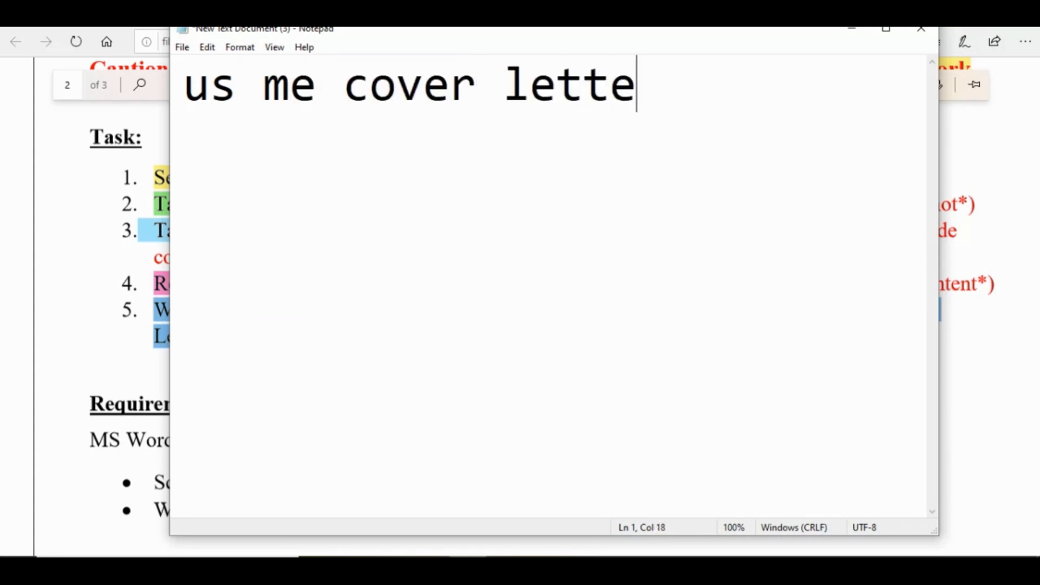
{"action": "type", "text": "r kese lik"}
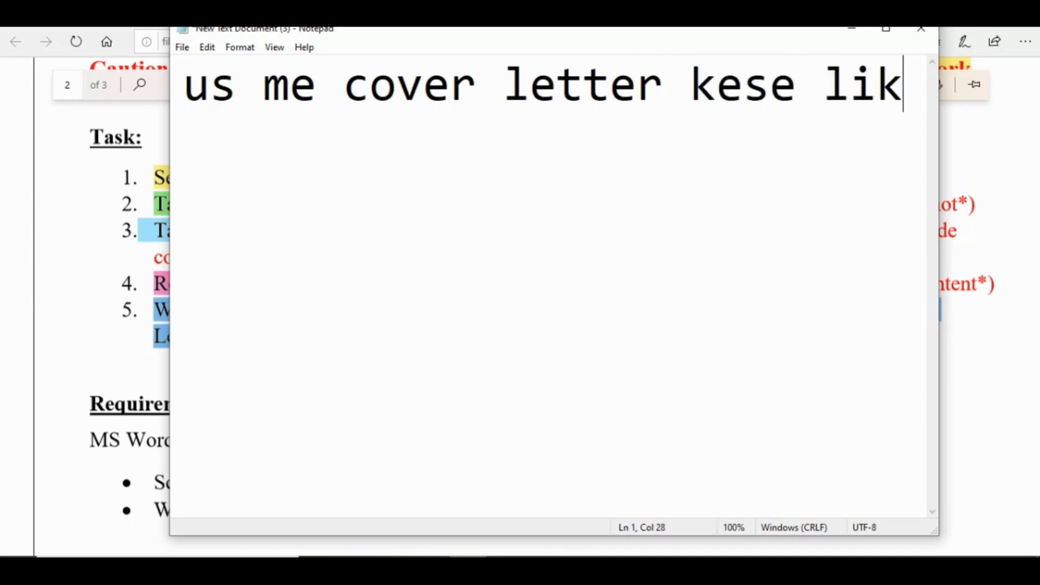
{"action": "type", "text": "hna btaya ho ga "}
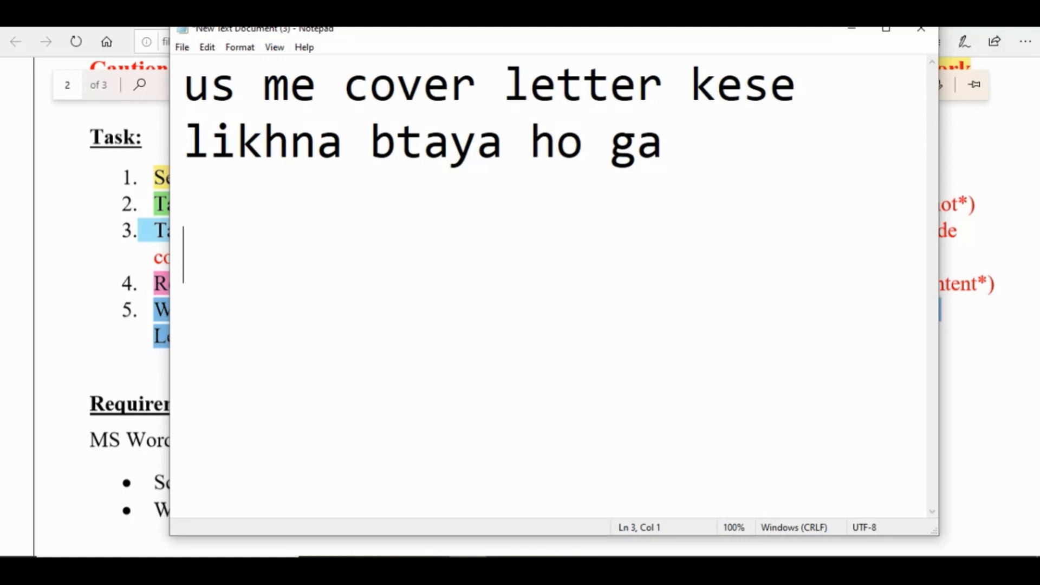
{"action": "type", "text": "so me bhi rough"}
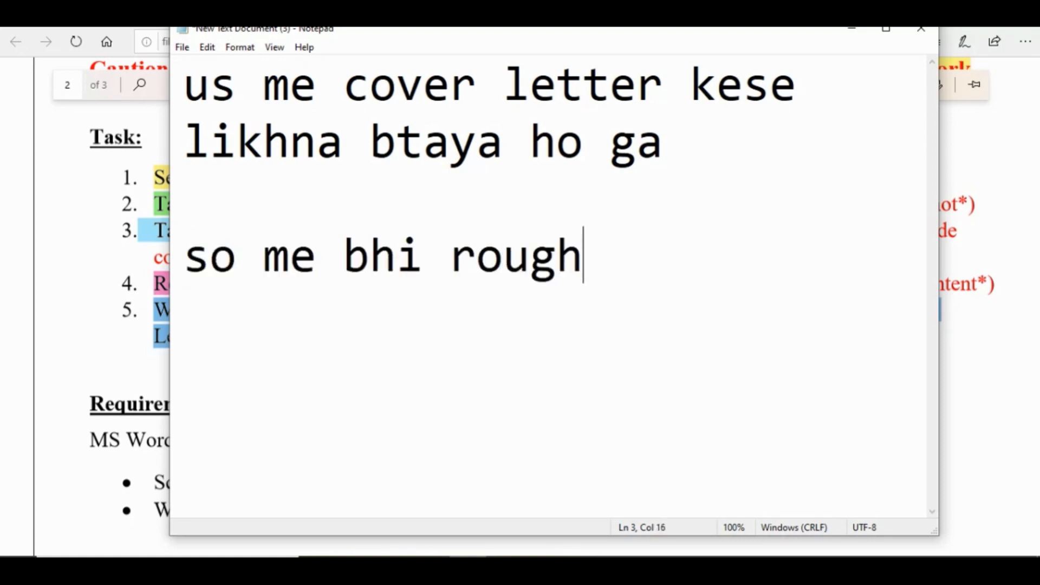
{"action": "type", "text": "h sa as a"}
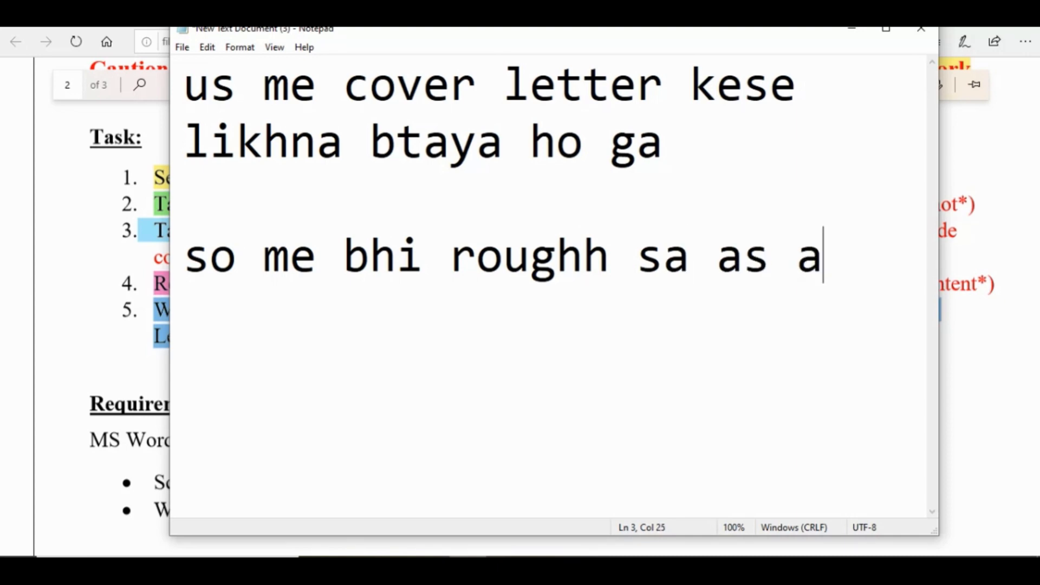
{"action": "type", "text": "saml"}
- Add "so me bhi roughh sa as a sample apko likh kr dekha deta hn" as a second paragraph of the note
{"action": "key", "text": "BackSpace"}
{"action": "key", "text": "BackSpace"}
{"action": "key", "text": "BackSpace"}
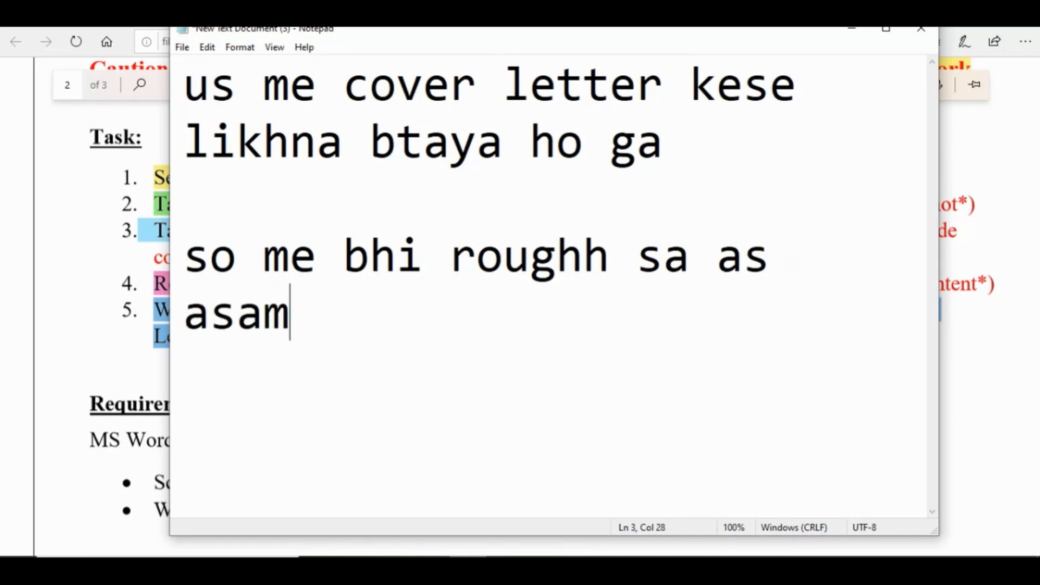
{"action": "key", "text": "BackSpace"}
{"action": "key", "text": "BackSpace"}
{"action": "type", "text": "a s"}
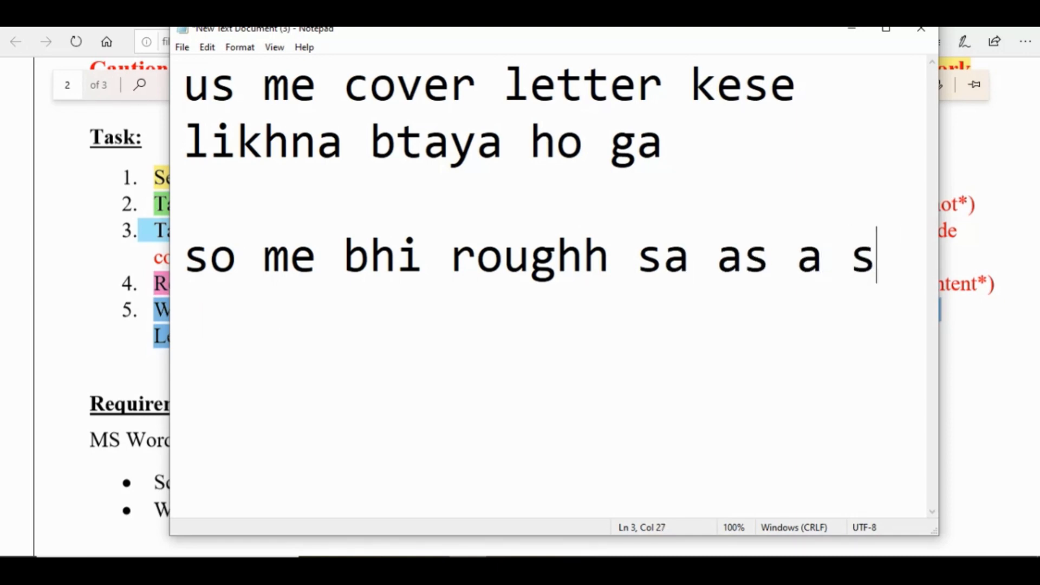
{"action": "type", "text": "ample apko"}
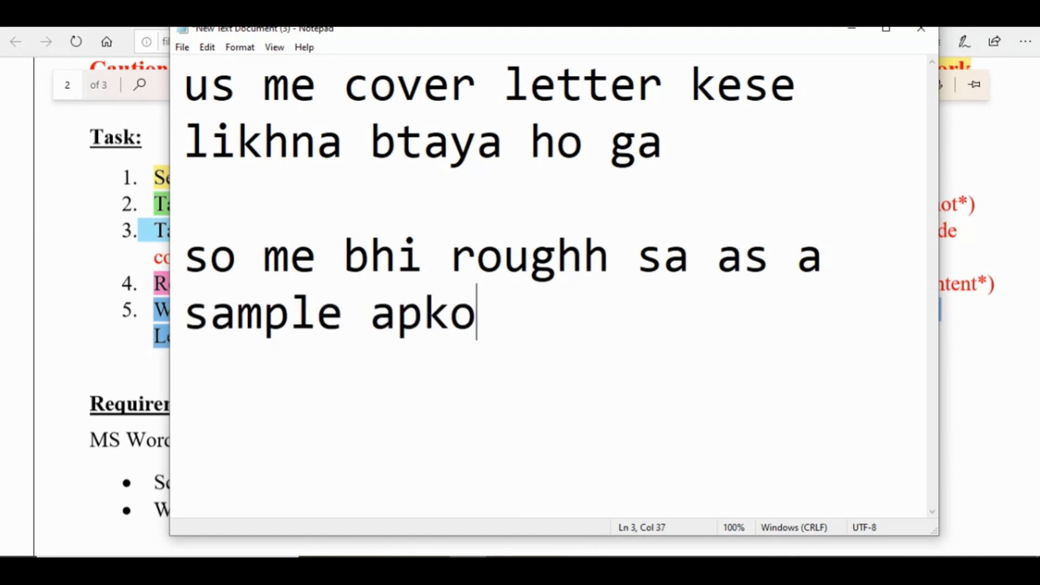
{"action": "type", "text": " likh kr d"}
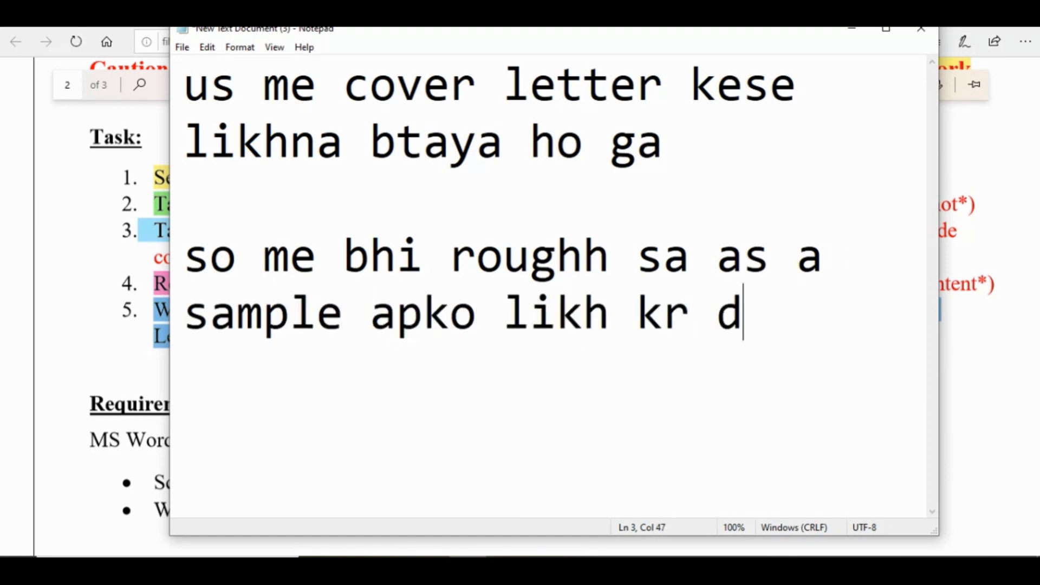
{"action": "type", "text": "ekha s"}
{"action": "key", "text": "BackSpace"}
{"action": "type", "text": "deta"}
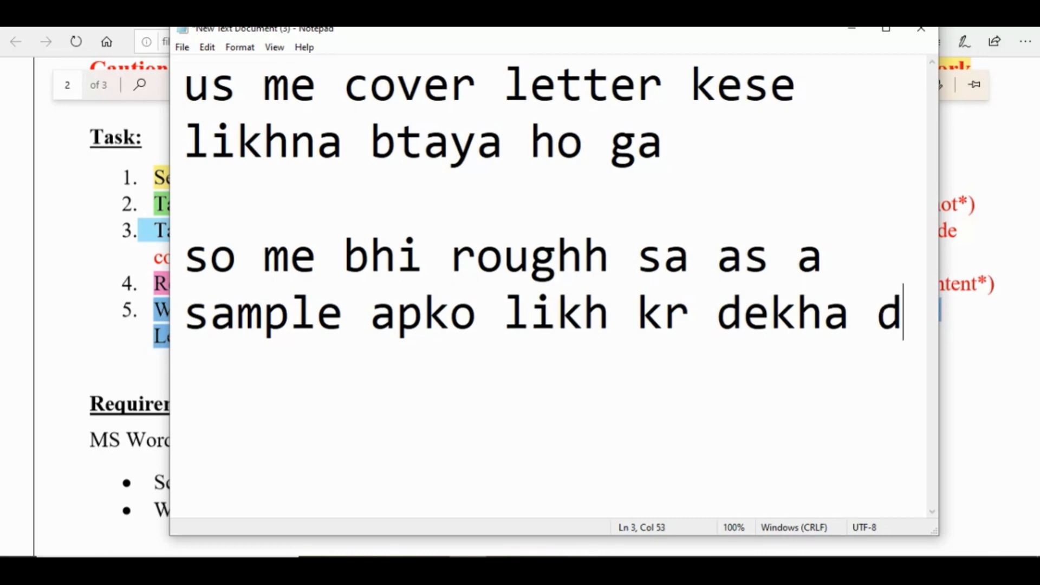
{"action": "type", "text": " hn"}
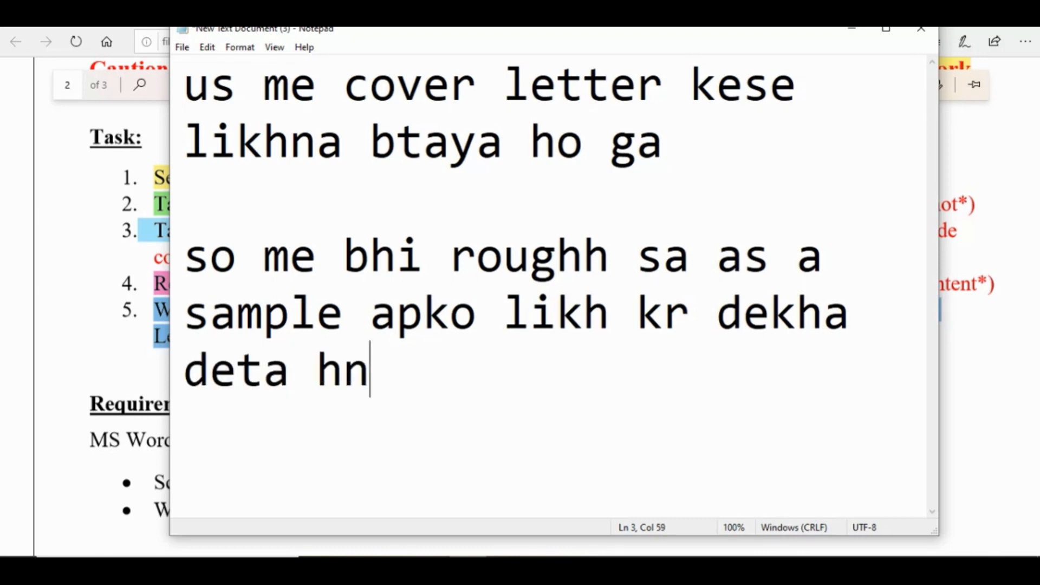
- Switch to the exercise PDF in Edge and copy the task 5 text from "Write an appropriate cover letter" through "7 effective bidding points"
{"action": "left_click", "coordinate": [65, 439]}
{"action": "left_click_drag", "start_coordinate": [162, 303], "coordinate": [858, 311]}
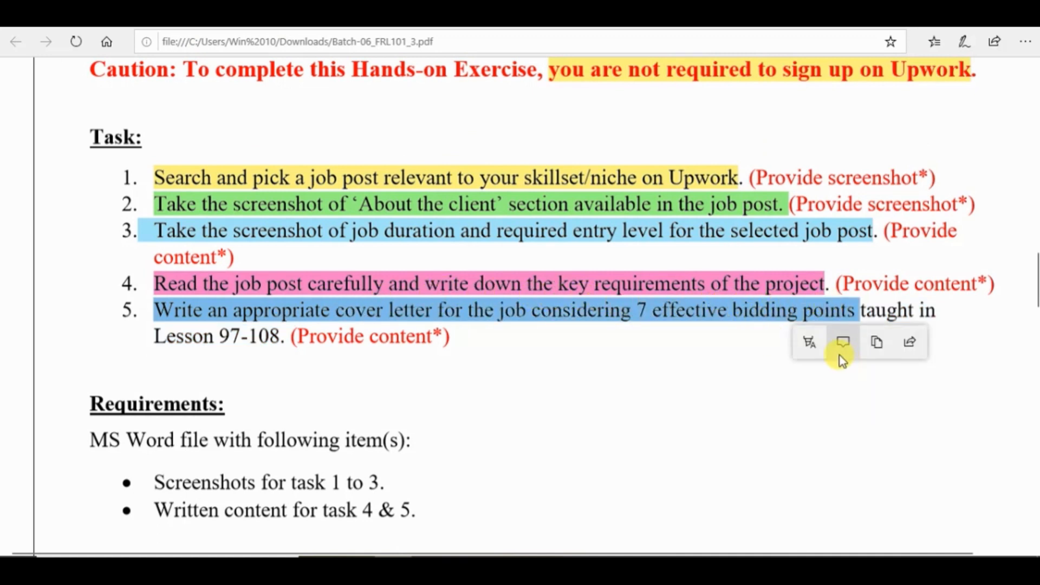
{"action": "left_click", "coordinate": [881, 342]}
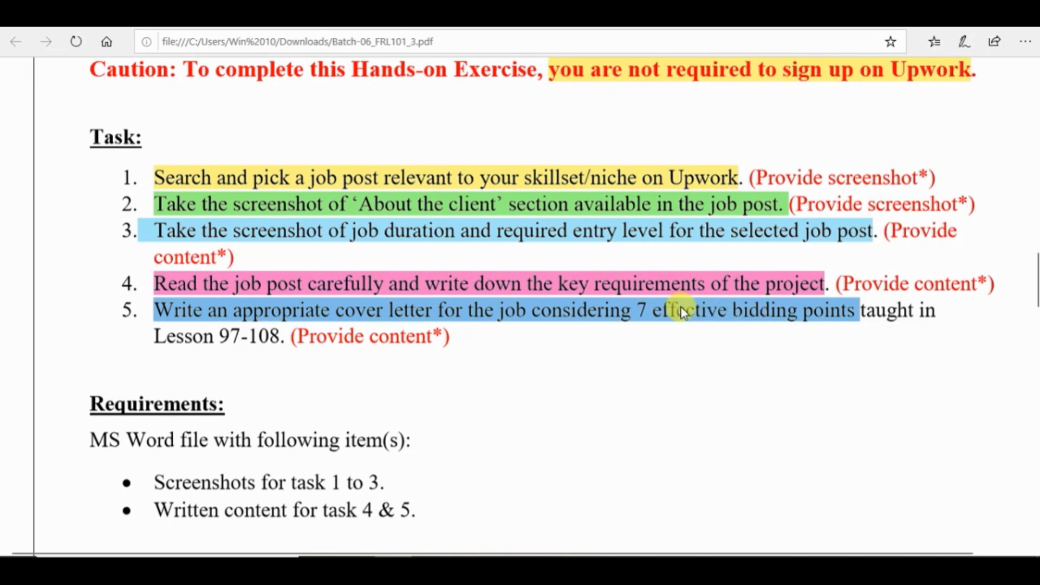
- Switch to Word and add a "5)" heading with the copied cover letter instruction below the preferred qualifications list
{"action": "left_click", "coordinate": [579, 569]}
{"action": "left_click", "coordinate": [257, 507]}
{"action": "type", "text": "5"}
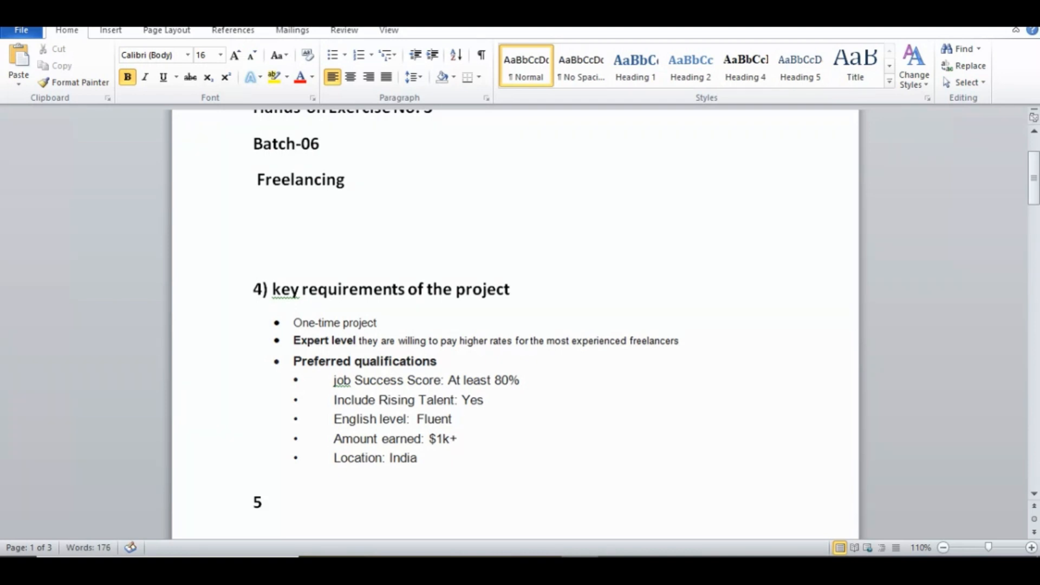
{"action": "type", "text": ")"}
{"action": "scroll", "coordinate": [515, 325], "scroll_direction": "down", "scroll_amount": 1}
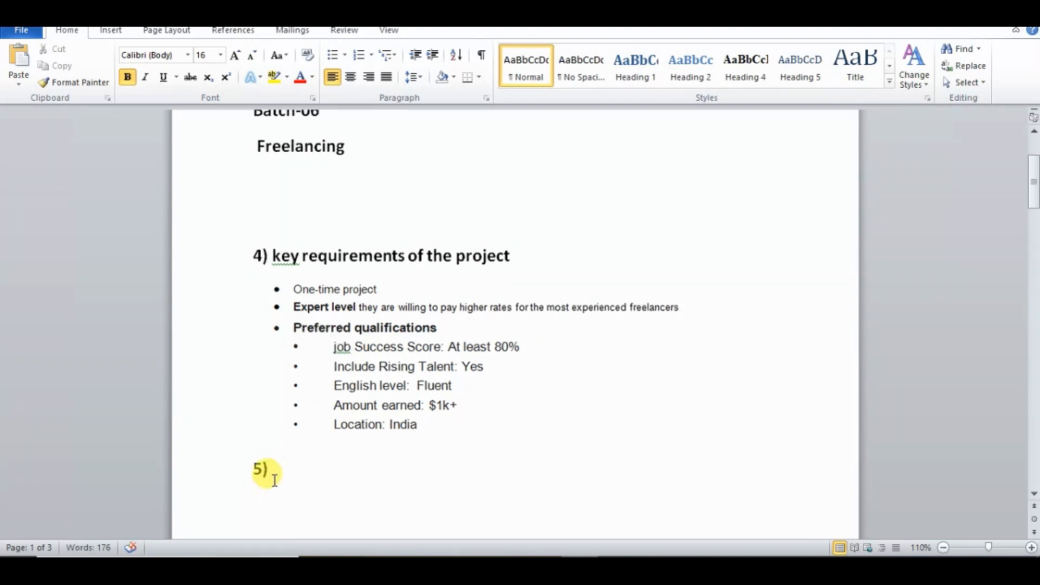
{"action": "key", "text": "ctrl+v"}
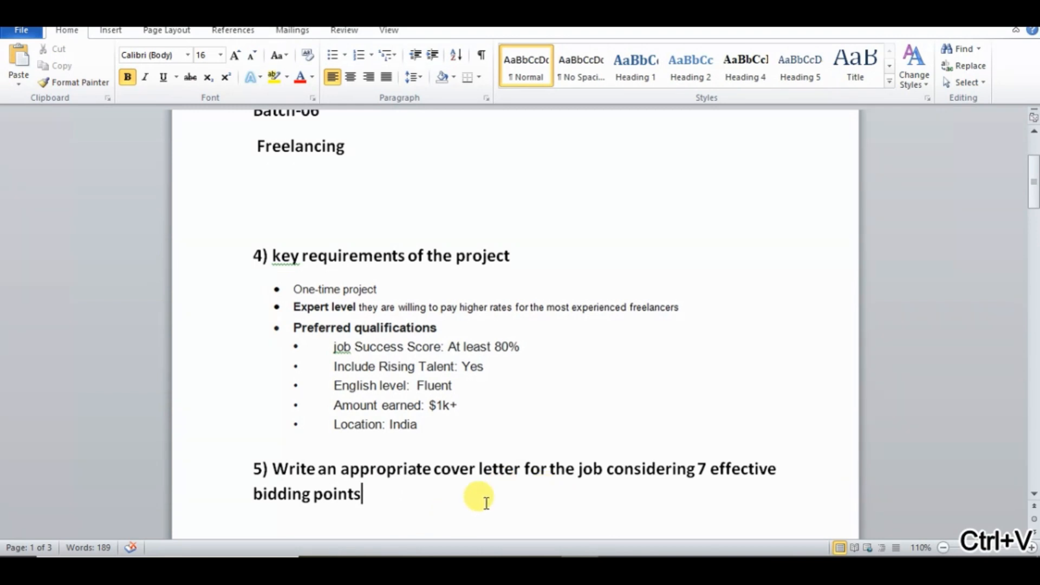
- Write "I have already written it kindly write it by urself" below the task 5 heading, correcting the misspelled "already"
{"action": "scroll", "coordinate": [480, 497], "scroll_direction": "down", "scroll_amount": 2}
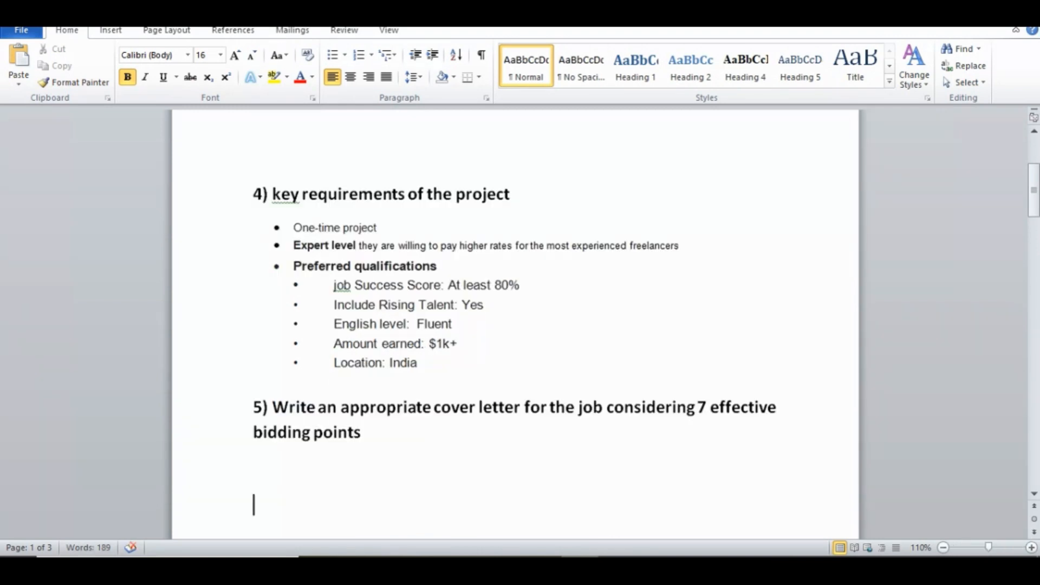
{"action": "left_click", "coordinate": [440, 471]}
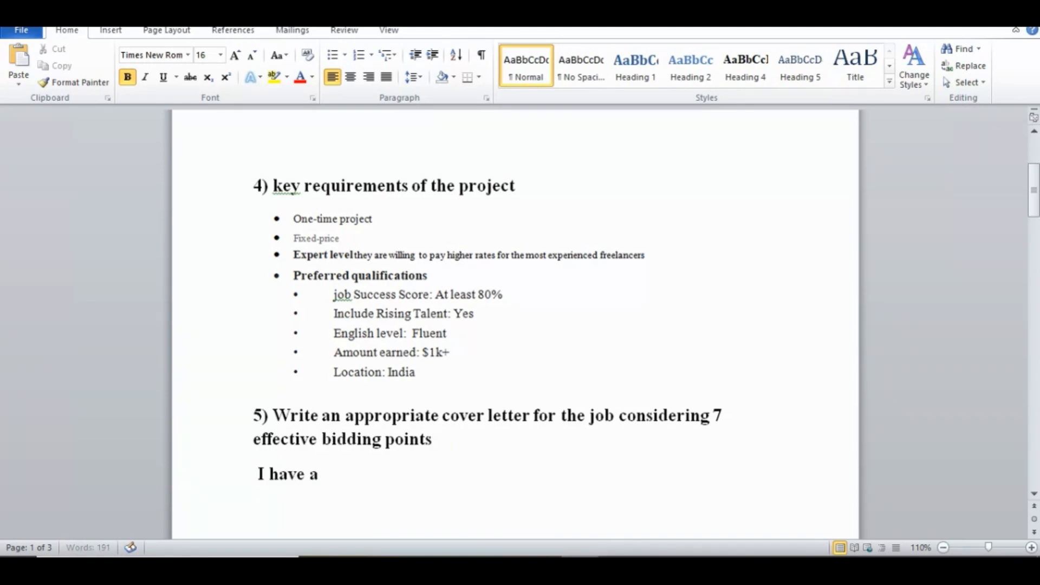
{"action": "left_click", "coordinate": [325, 480]}
{"action": "right_click", "coordinate": [325, 479]}
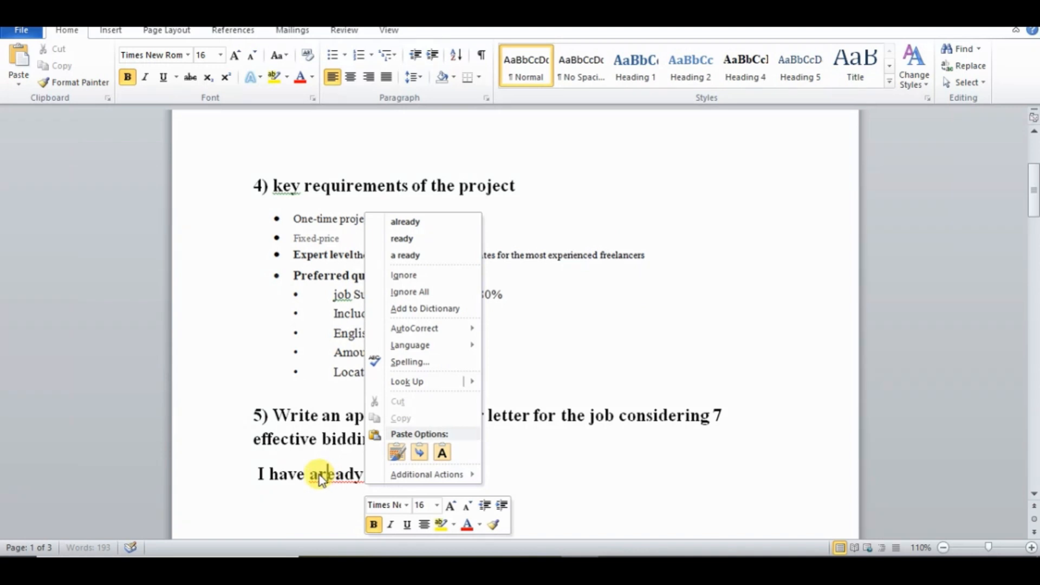
{"action": "left_click", "coordinate": [320, 474]}
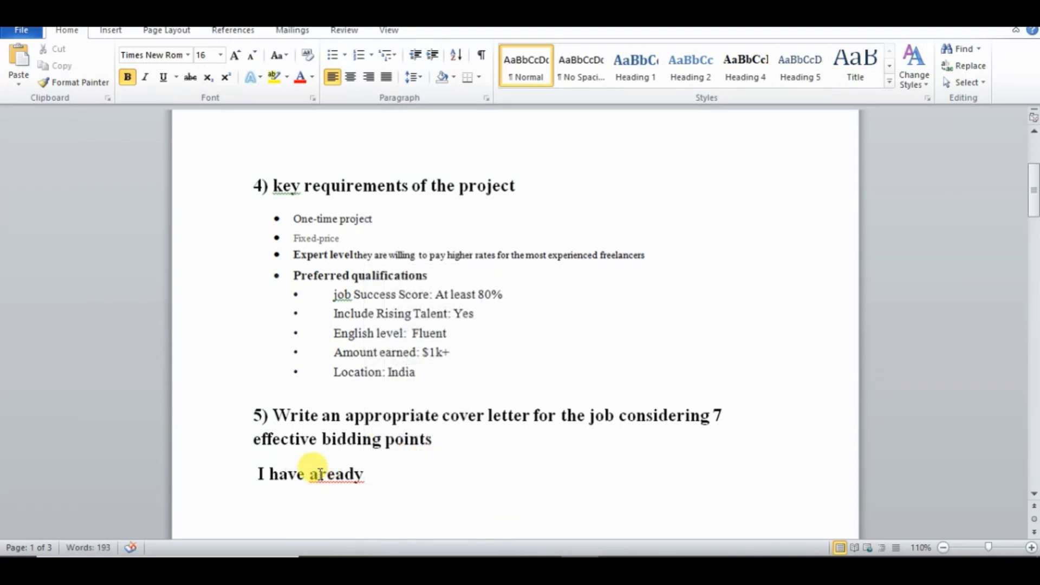
{"action": "type", "text": "l"}
{"action": "left_click", "coordinate": [371, 474]}
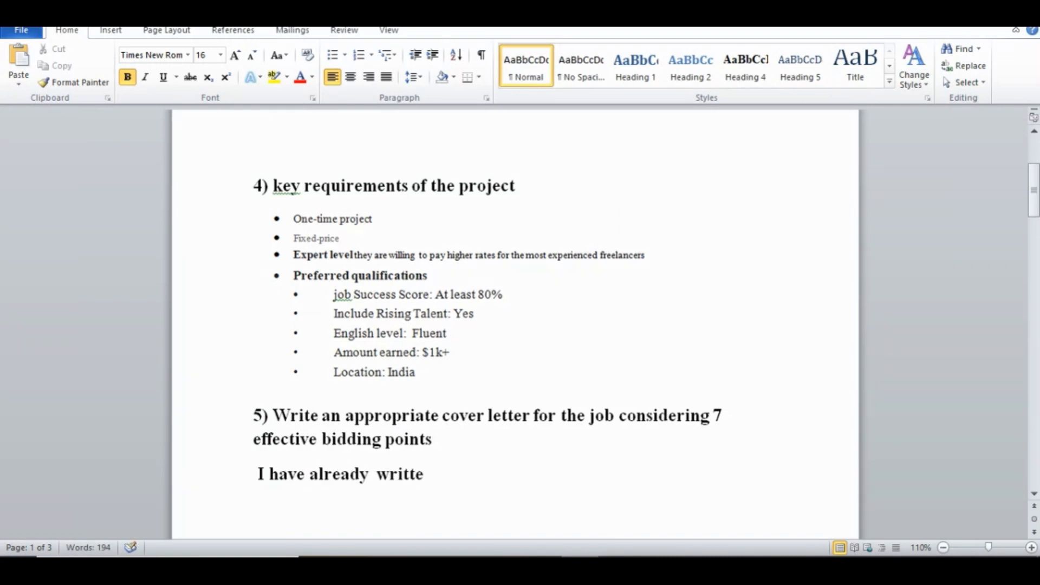
{"action": "type", "text": "kindly write it  by urself ."}
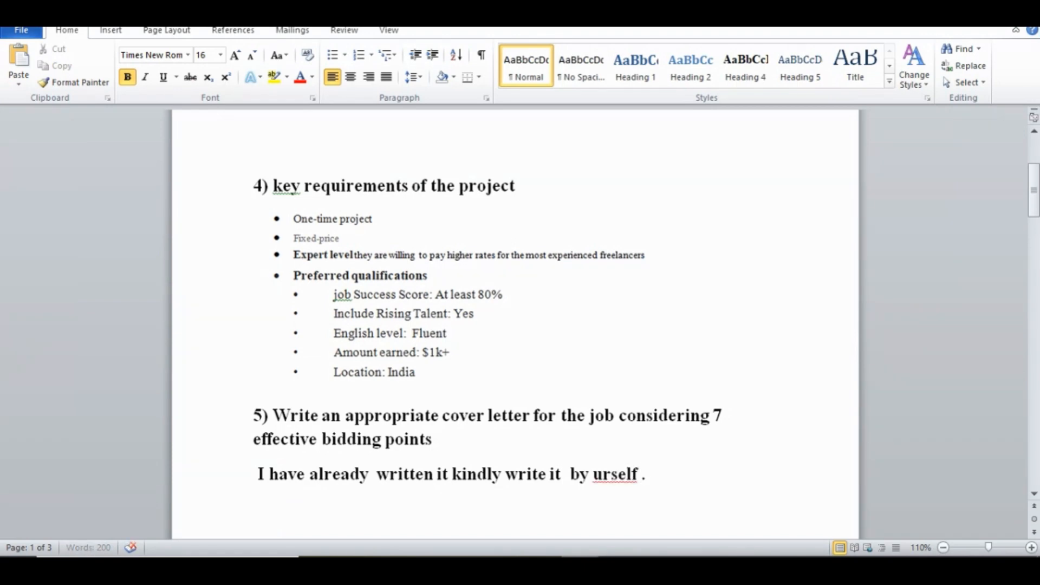
{"action": "type", "text": ">>>>>"}
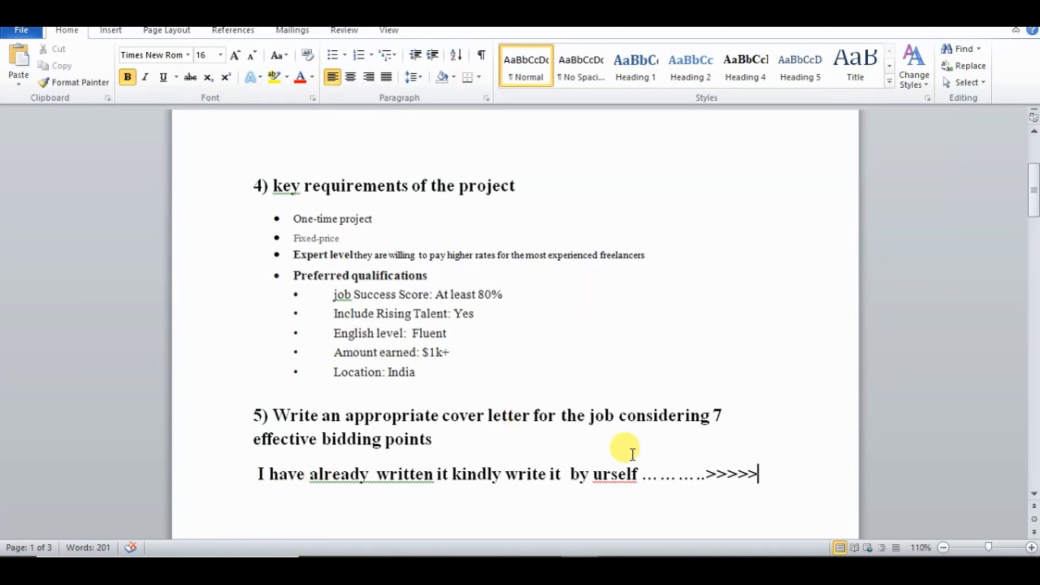
- Replace the sentence below the task 5 heading with "I did not take lesson from 97 to 108"
{"action": "left_click_drag", "start_coordinate": [758, 471], "coordinate": [243, 466]}
{"action": "key", "text": "BackSpace"}
{"action": "scroll", "coordinate": [328, 390], "scroll_direction": "down", "scroll_amount": 3}
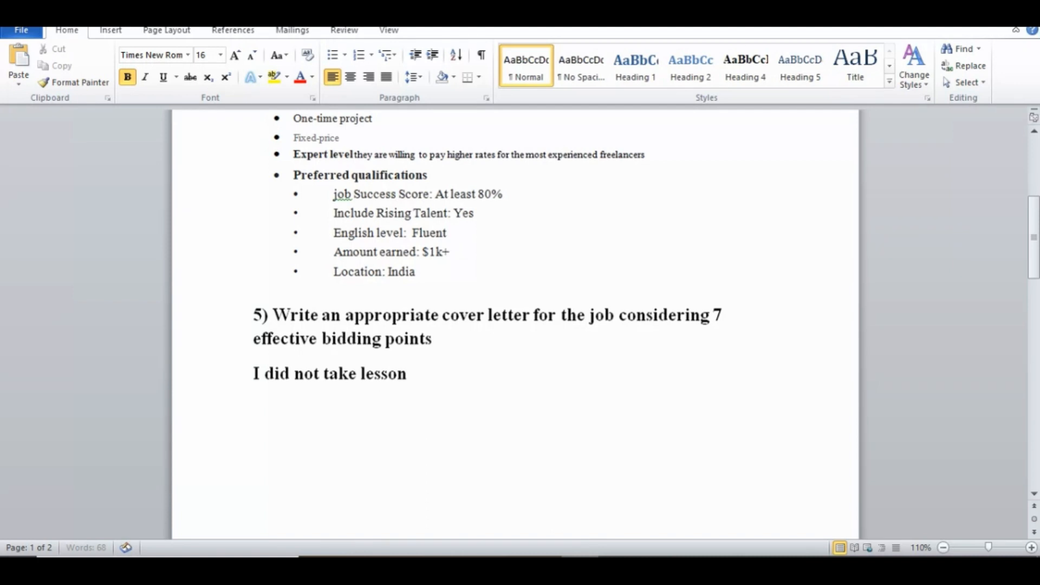
{"action": "type", "text": "97 to 108"}
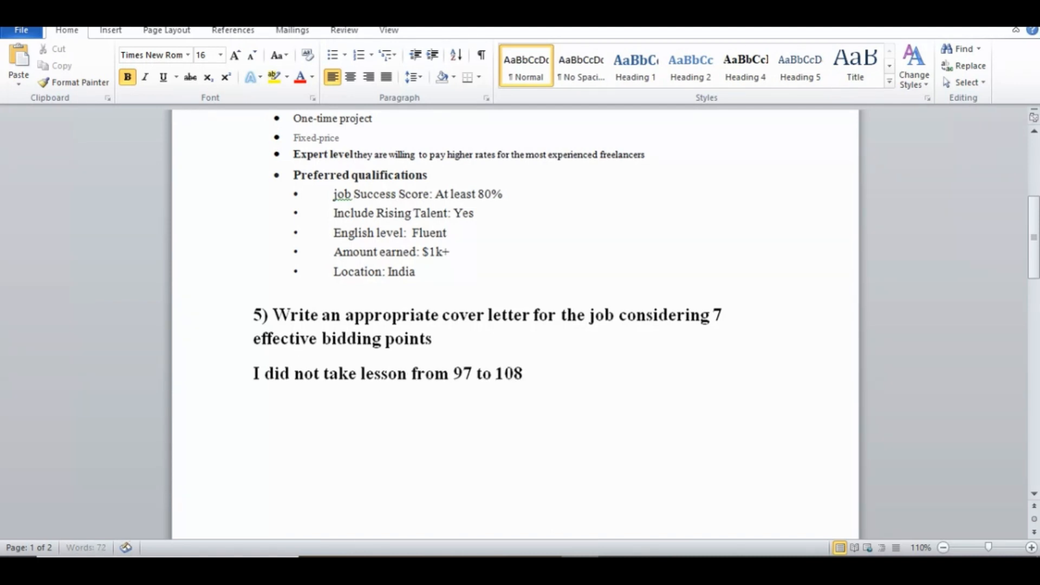
{"action": "type", "text": " ... >>"}
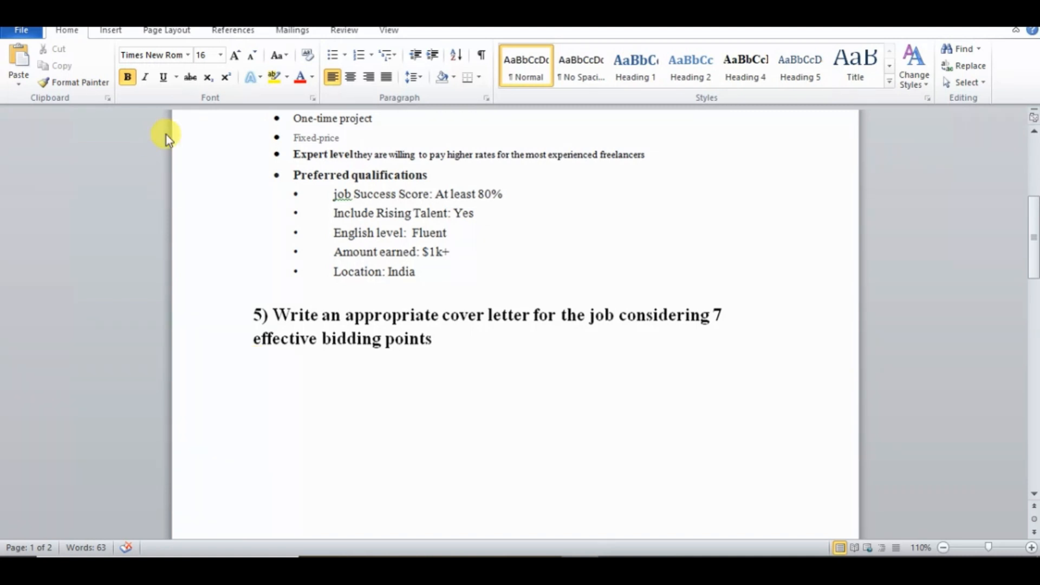
- Set the font size to 12 and paste the prepared cover letter as text only below the task 5 heading
{"action": "left_click", "coordinate": [221, 56]}
{"action": "left_click", "coordinate": [201, 124]}
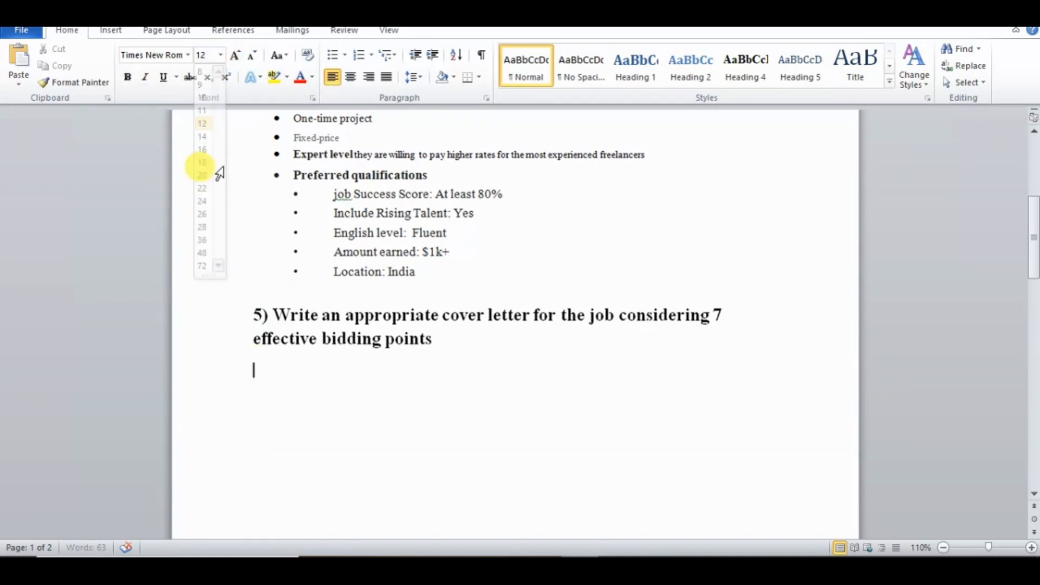
{"action": "right_click", "coordinate": [261, 382]}
{"action": "left_click", "coordinate": [339, 190]}
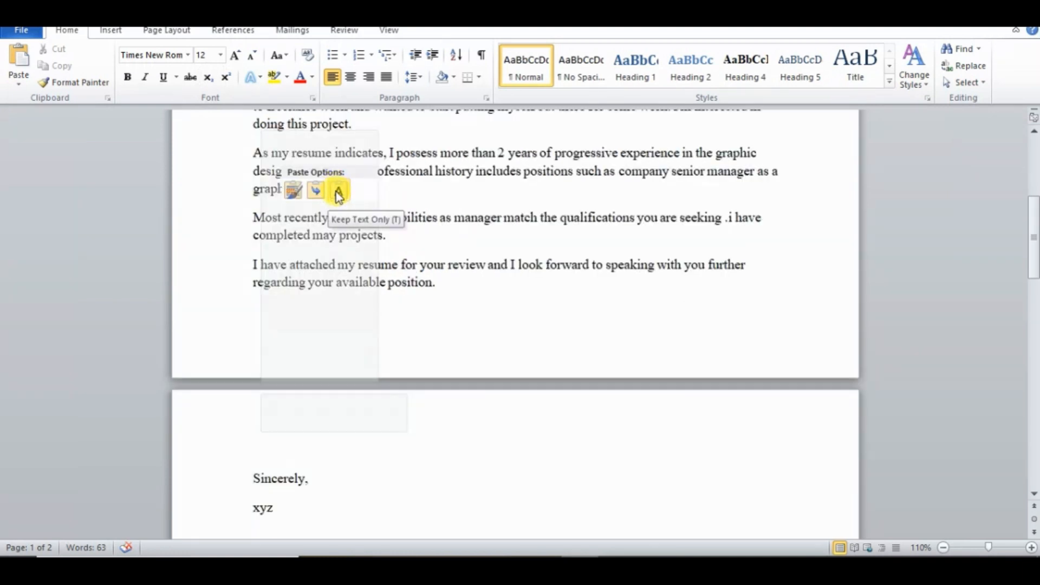
- Read through the pasted cover letter paragraph by paragraph, from the opening to the closing
{"action": "left_click_drag", "start_coordinate": [1032, 263], "coordinate": [1032, 223]}
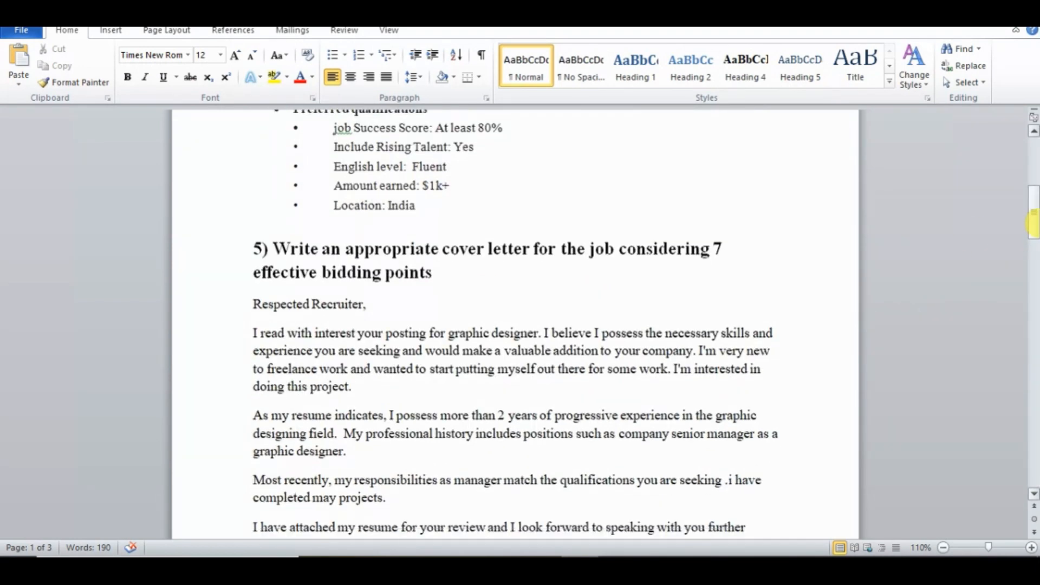
{"action": "left_click_drag", "start_coordinate": [253, 332], "coordinate": [764, 391]}
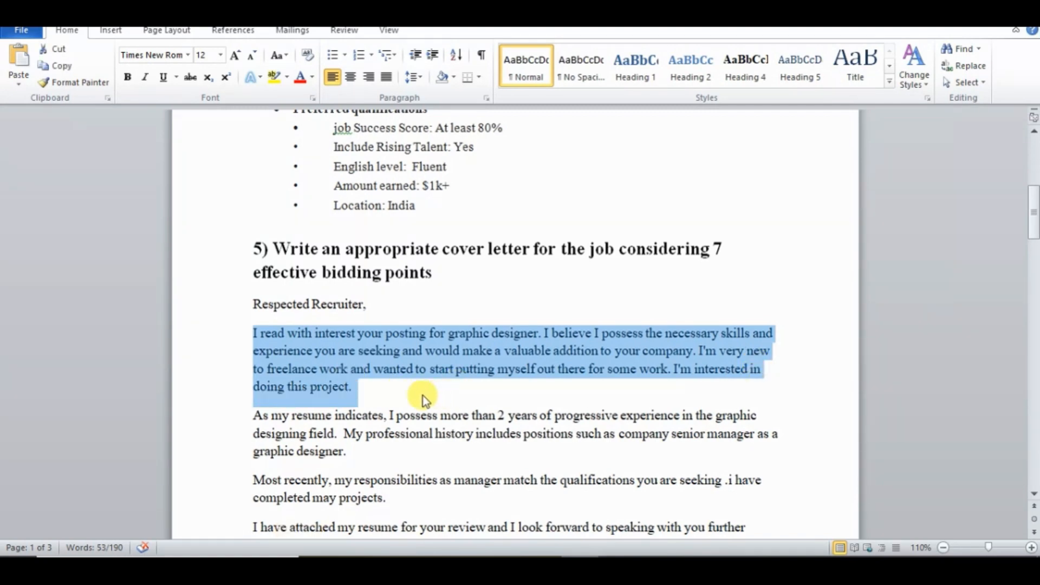
{"action": "left_click", "coordinate": [404, 404]}
{"action": "left_click_drag", "start_coordinate": [1034, 212], "coordinate": [1034, 225]}
{"action": "left_click_drag", "start_coordinate": [253, 320], "coordinate": [385, 356]}
{"action": "left_click", "coordinate": [385, 356]}
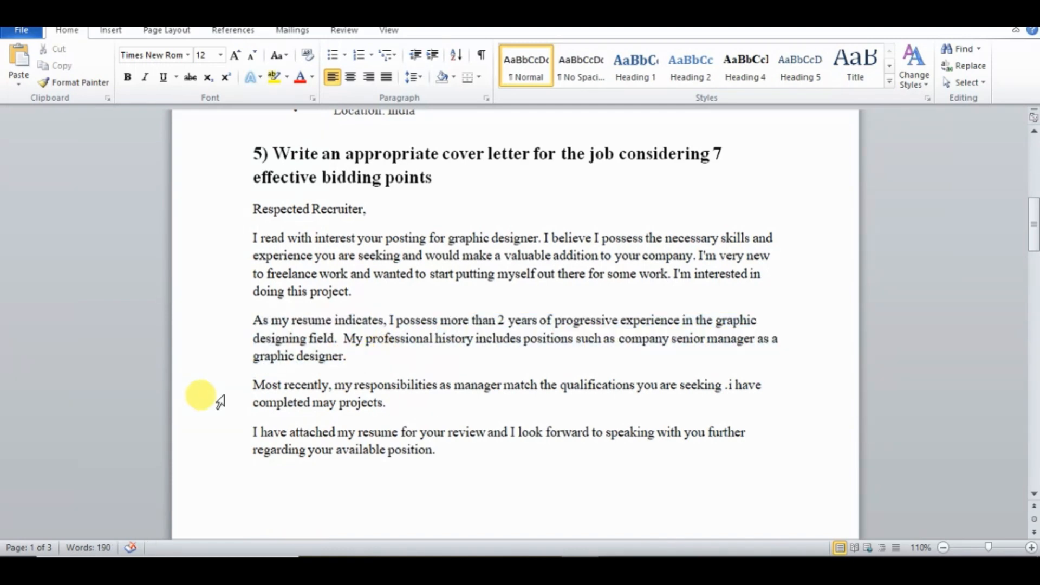
{"action": "left_click_drag", "start_coordinate": [253, 385], "coordinate": [498, 406]}
{"action": "left_click", "coordinate": [497, 407]}
{"action": "left_click_drag", "start_coordinate": [1034, 227], "coordinate": [1034, 253]}
{"action": "left_click_drag", "start_coordinate": [253, 241], "coordinate": [458, 269]}
{"action": "left_click", "coordinate": [460, 271]}
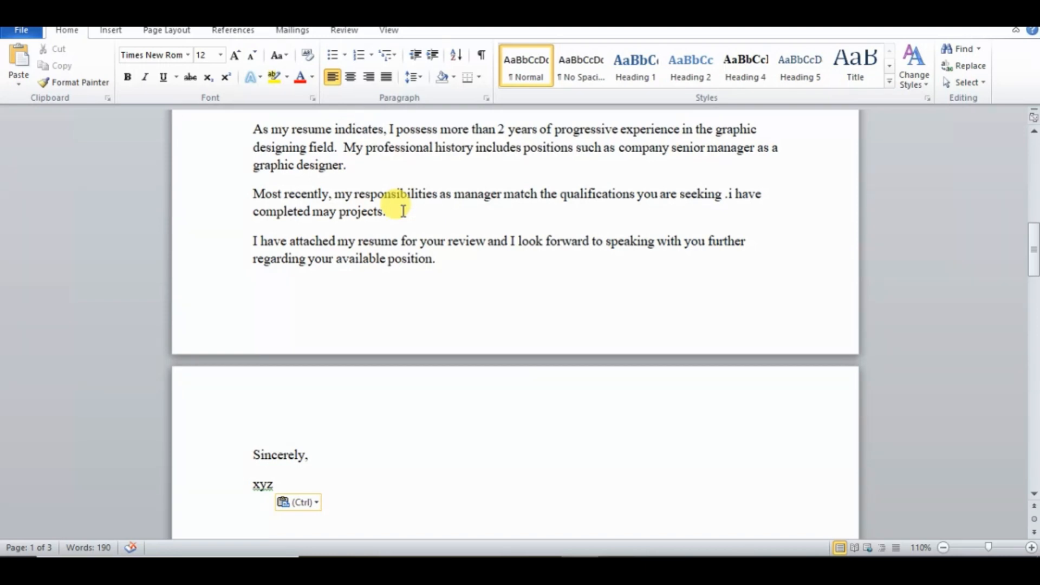
{"action": "type", "text": "i"}
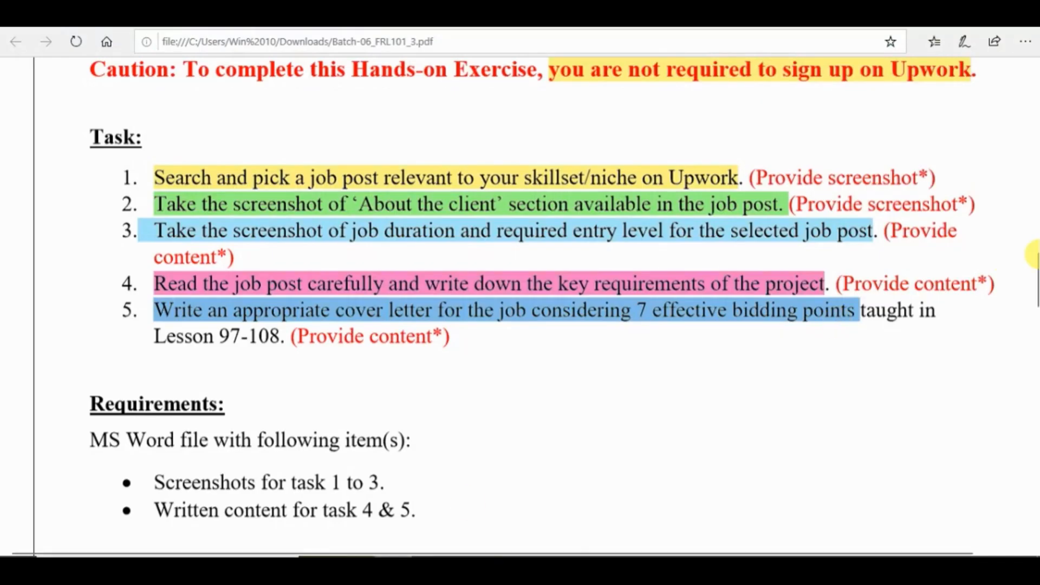
- Examine the Requirements section of the exercise PDF for the items the Word file must contain
{"action": "scroll", "coordinate": [1032, 263], "scroll_direction": "down", "scroll_amount": 4}
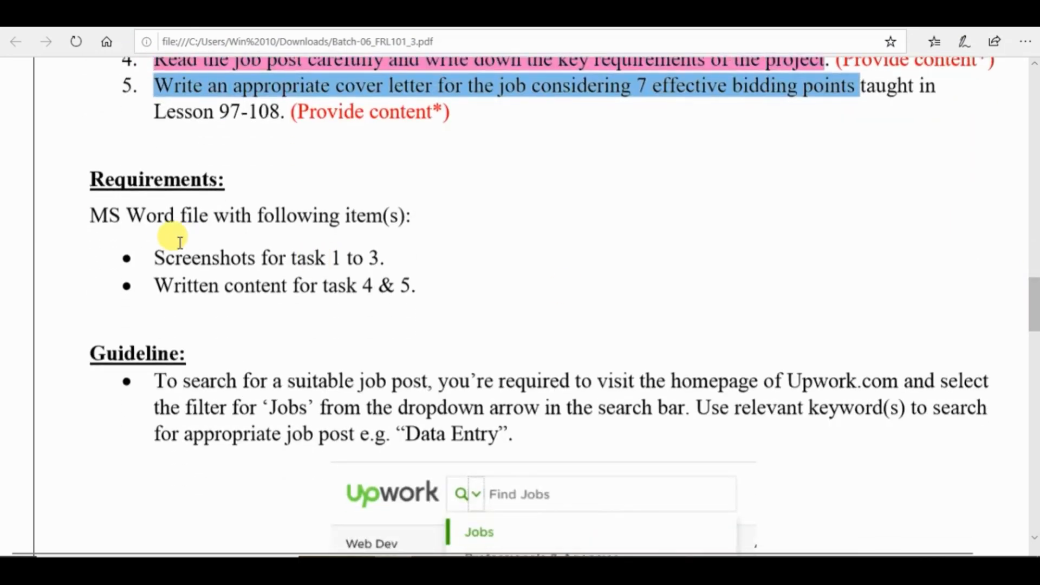
{"action": "left_click_drag", "start_coordinate": [162, 255], "coordinate": [427, 258]}
{"action": "left_click", "coordinate": [418, 267]}
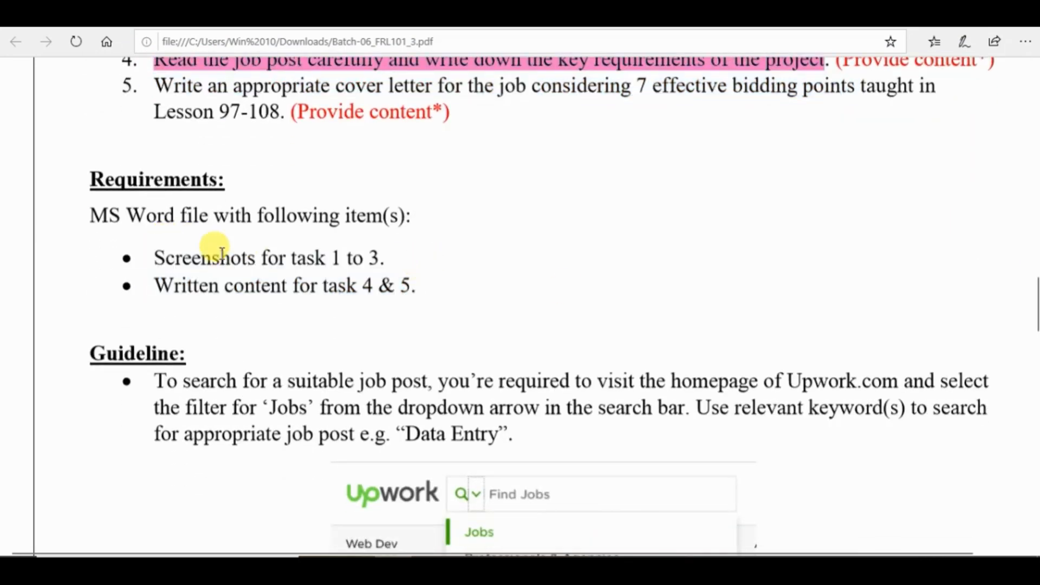
{"action": "left_click_drag", "start_coordinate": [155, 276], "coordinate": [413, 292]}
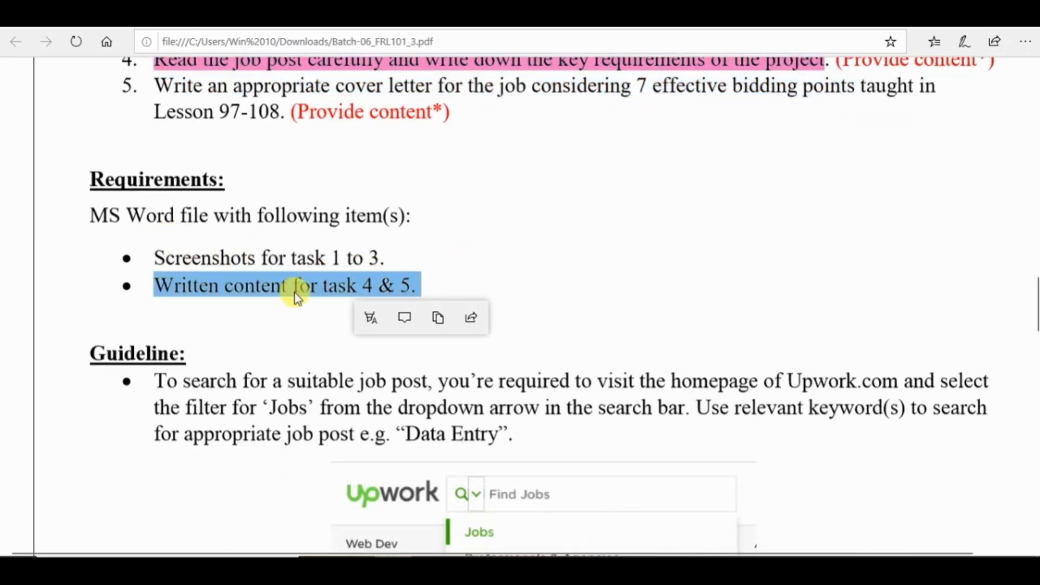
{"action": "left_click", "coordinate": [291, 332]}
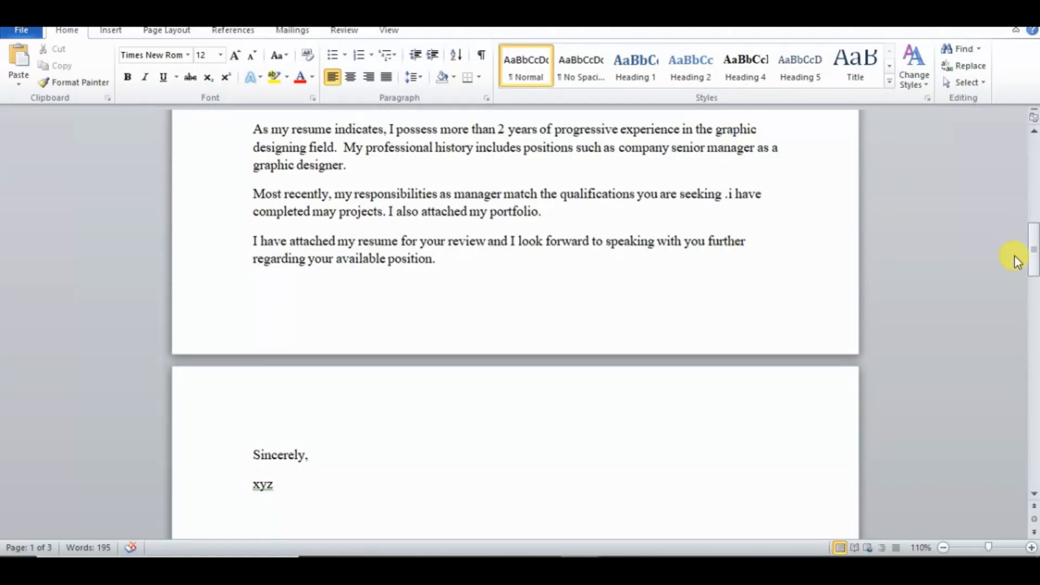
- Switch to Word and start a "1)" heading below "Freelancing", followed by a new line
{"action": "left_click_drag", "start_coordinate": [1033, 259], "coordinate": [1033, 152]}
{"action": "left_click", "coordinate": [277, 319]}
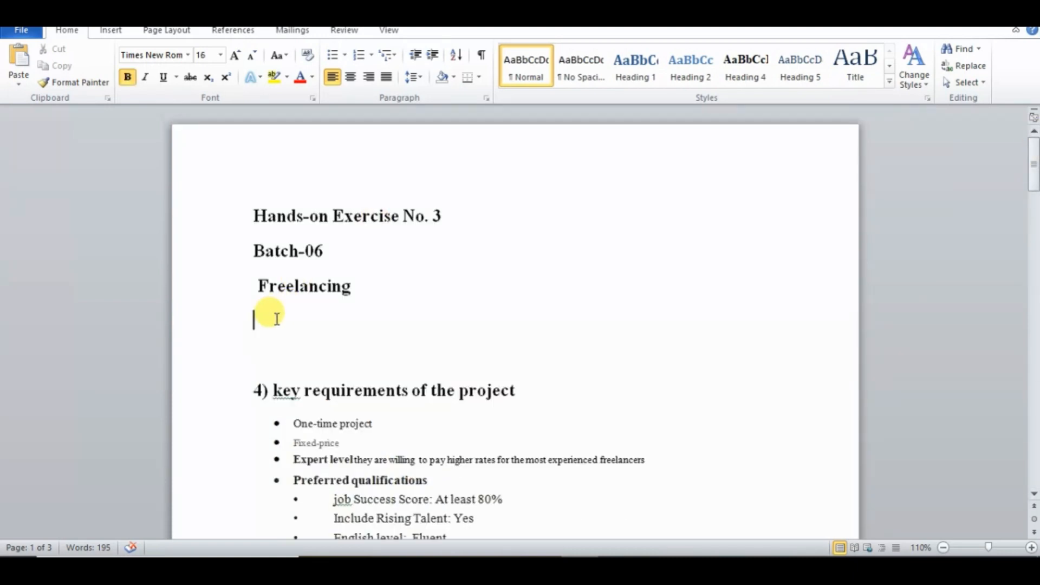
{"action": "type", "text": "1"}
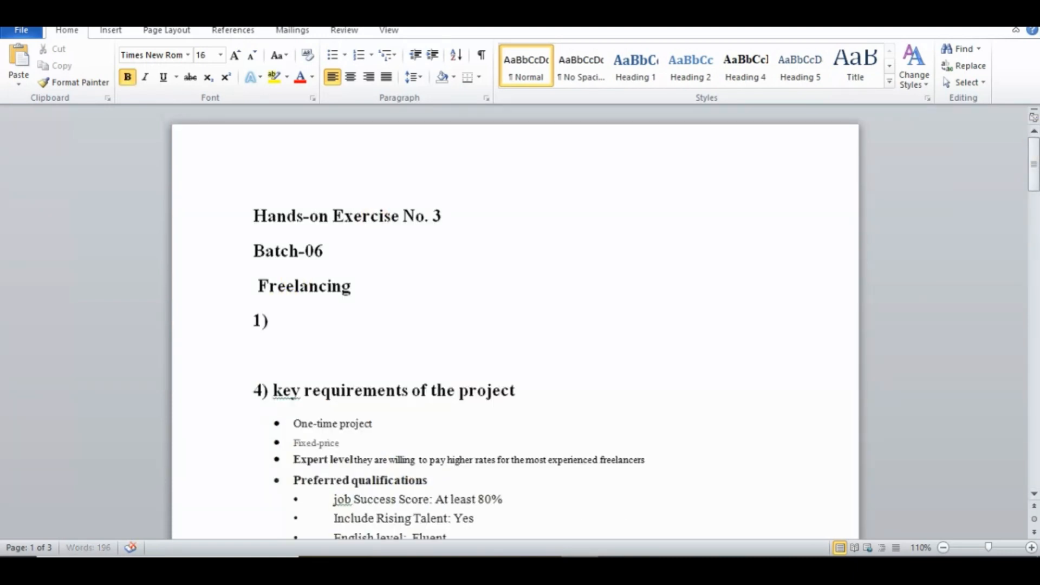
{"action": "key", "text": "Return"}
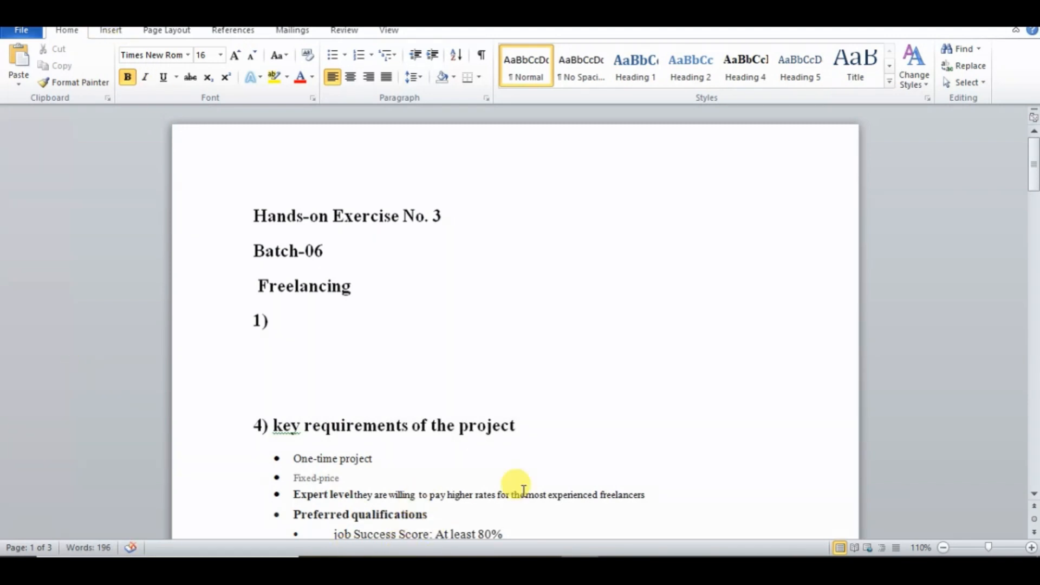
- Copy "Search and pick a job post relevant to your skillset" from the exercise PDF and place it directly after "1)" in Word
{"action": "key", "text": "alt+Tab"}
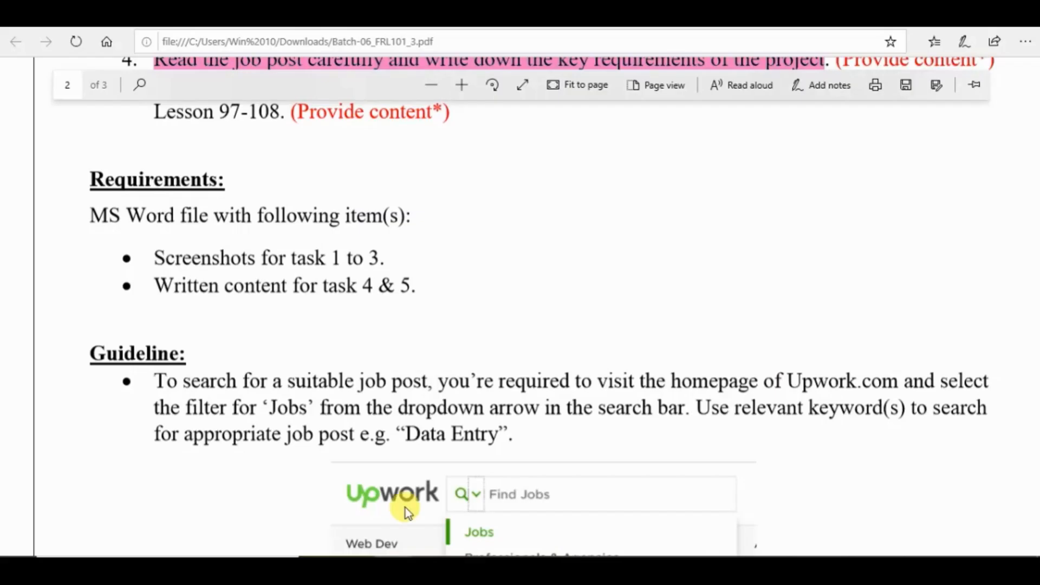
{"action": "left_click_drag", "start_coordinate": [1037, 308], "coordinate": [1037, 275]}
{"action": "left_click_drag", "start_coordinate": [154, 290], "coordinate": [584, 296]}
{"action": "key", "text": "ctrl+c"}
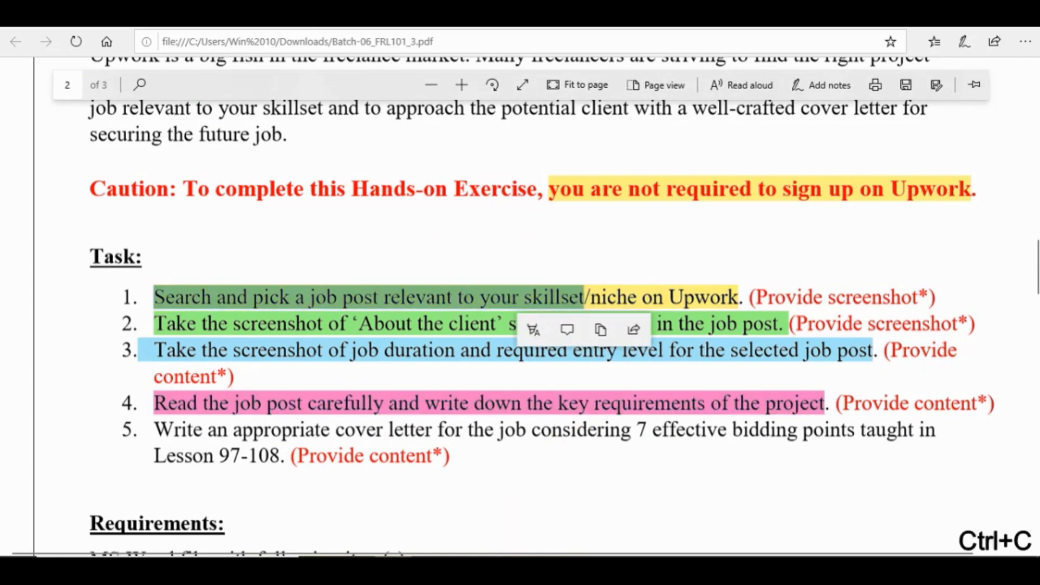
{"action": "left_click", "coordinate": [579, 568]}
{"action": "key", "text": "ctrl+v"}
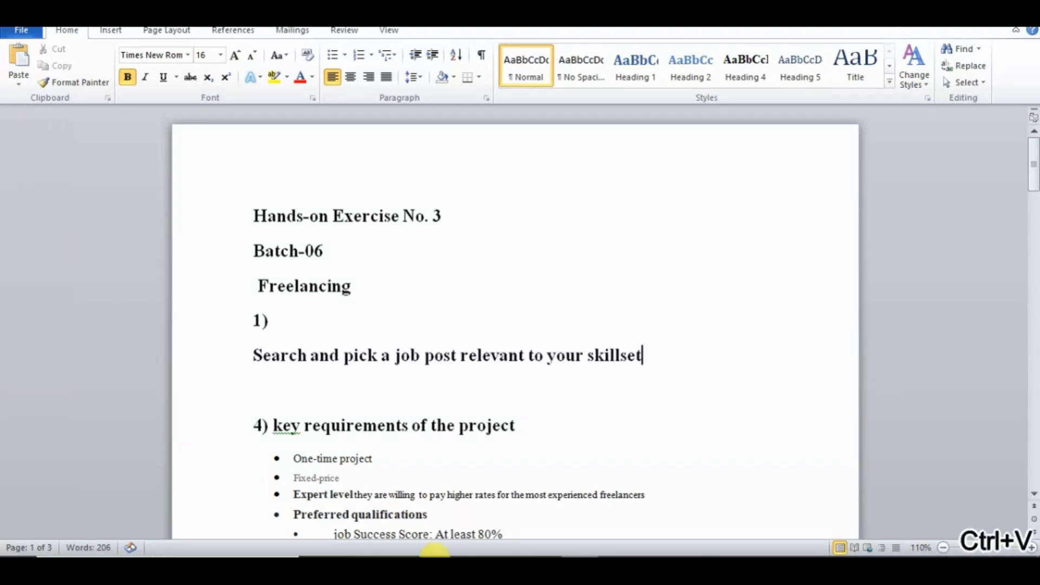
{"action": "key", "text": "BackSpace"}
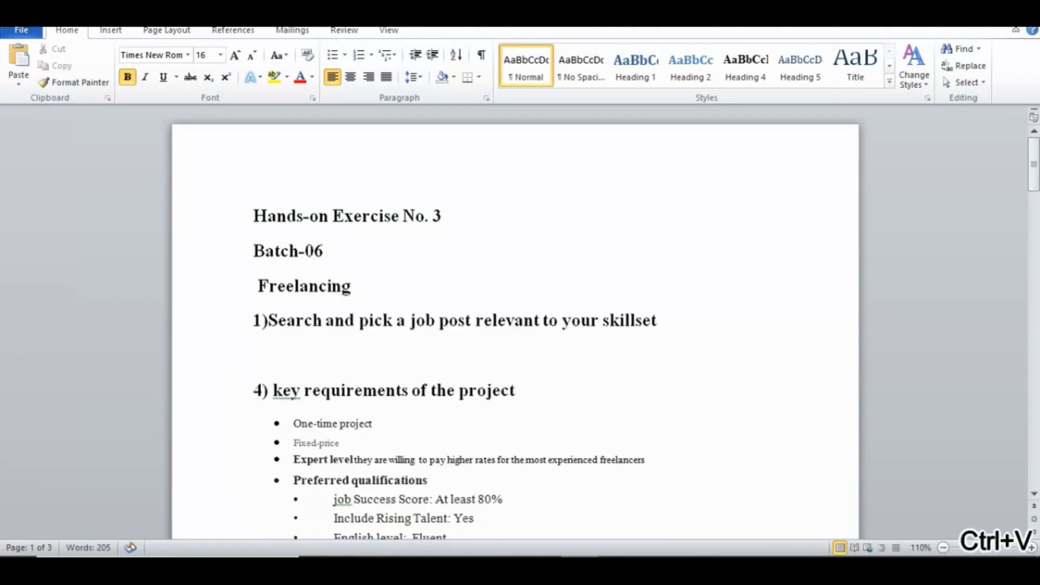
- Insert the pictures aa and bb from the Desktop folder below the task 1 heading
{"action": "left_click", "coordinate": [269, 356]}
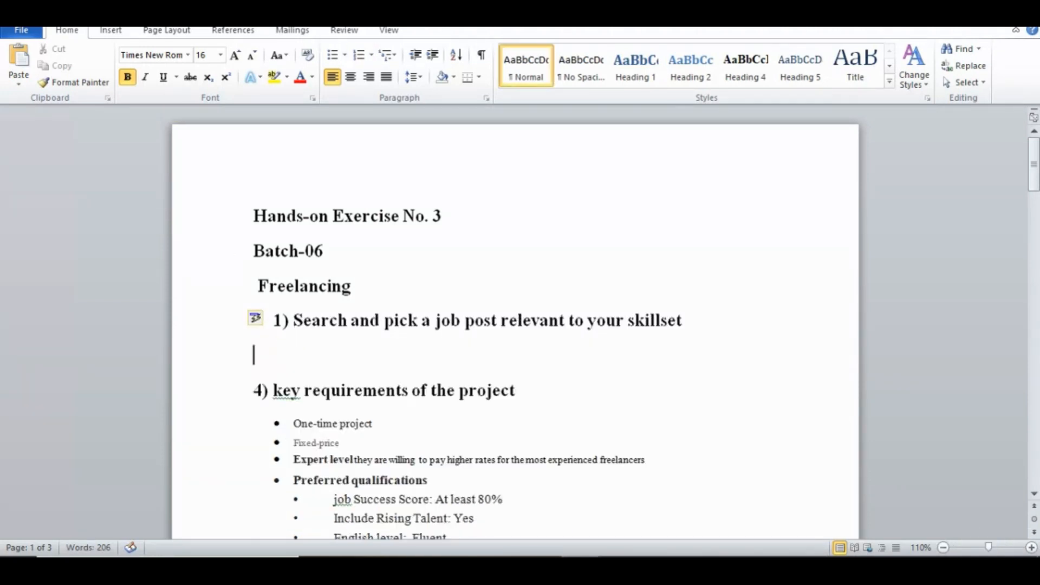
{"action": "left_click", "coordinate": [111, 30]}
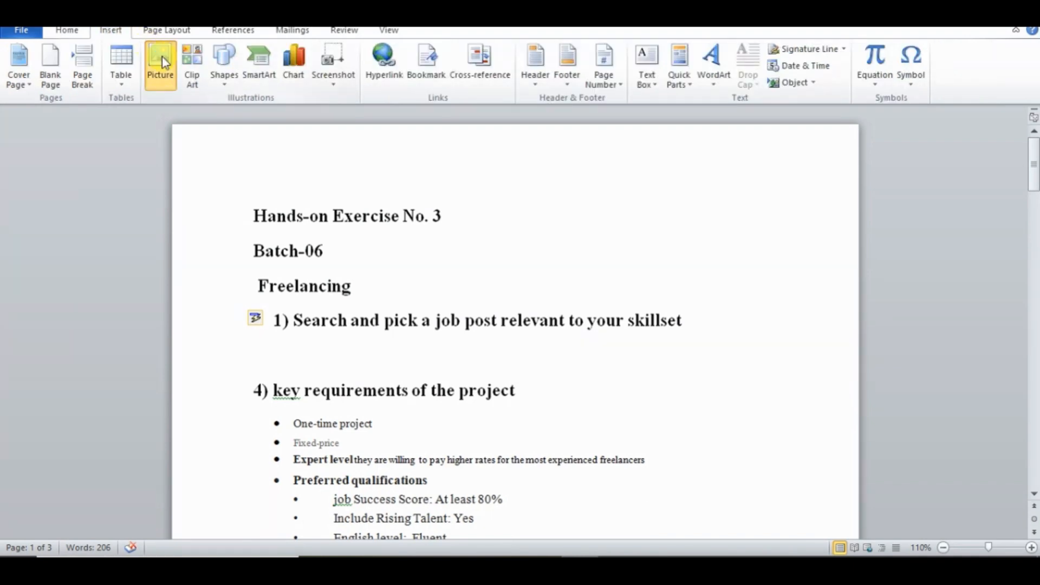
{"action": "left_click", "coordinate": [152, 49]}
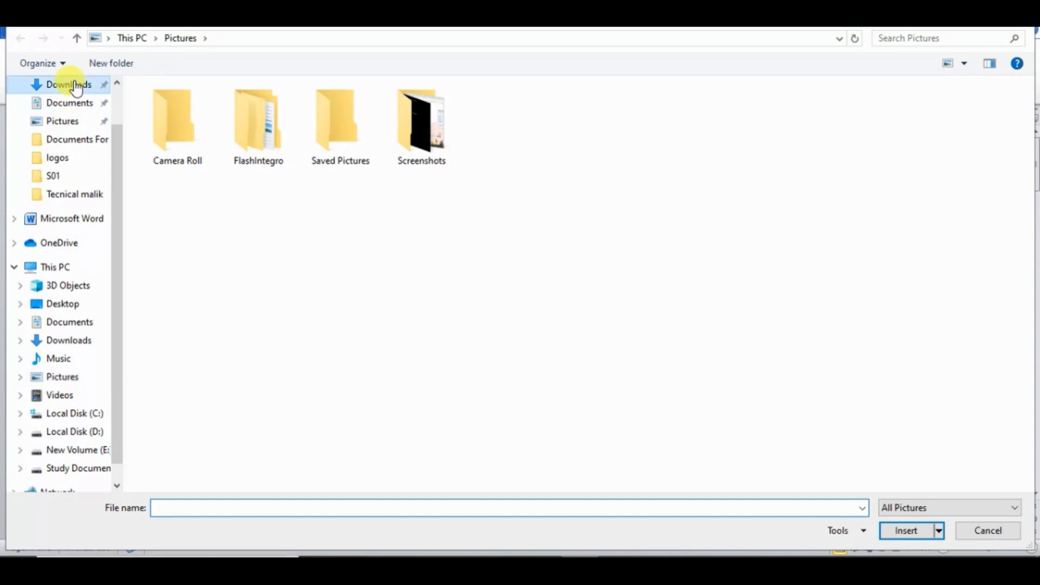
{"action": "left_click", "coordinate": [76, 83]}
{"action": "left_click_drag", "start_coordinate": [123, 148], "coordinate": [111, 100]}
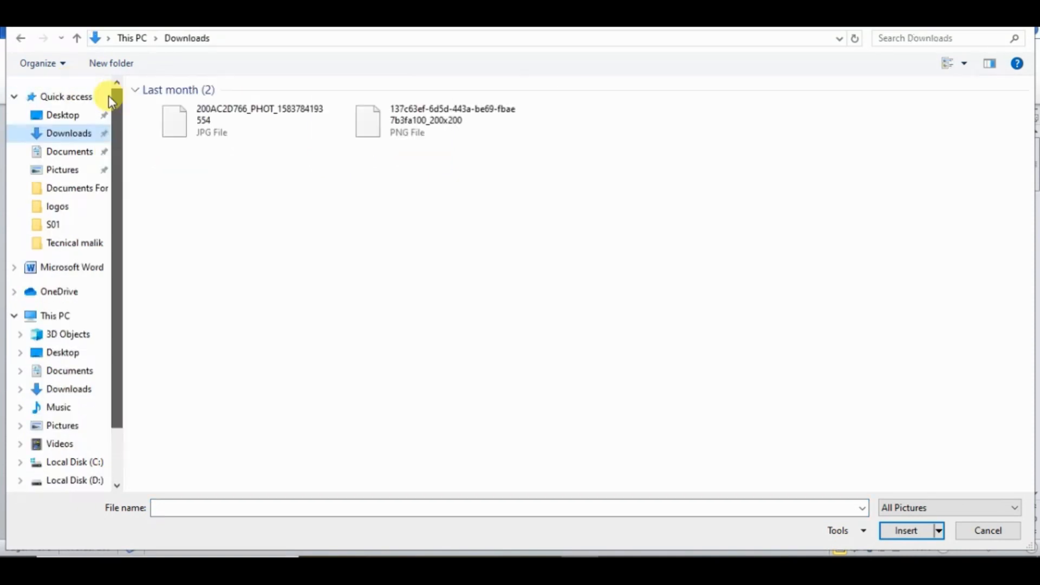
{"action": "left_click", "coordinate": [80, 118]}
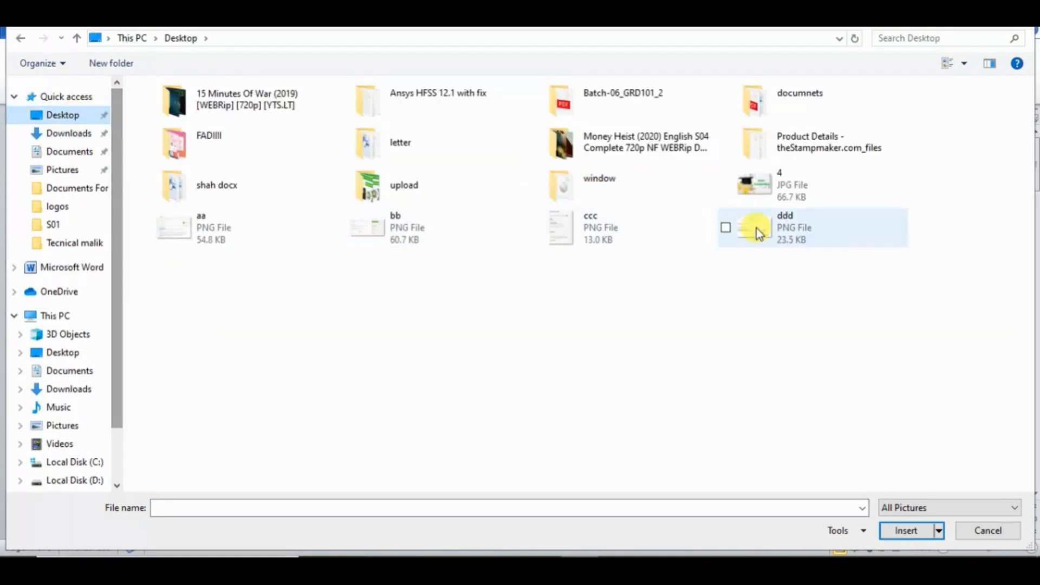
{"action": "left_click_drag", "start_coordinate": [269, 273], "coordinate": [394, 236]}
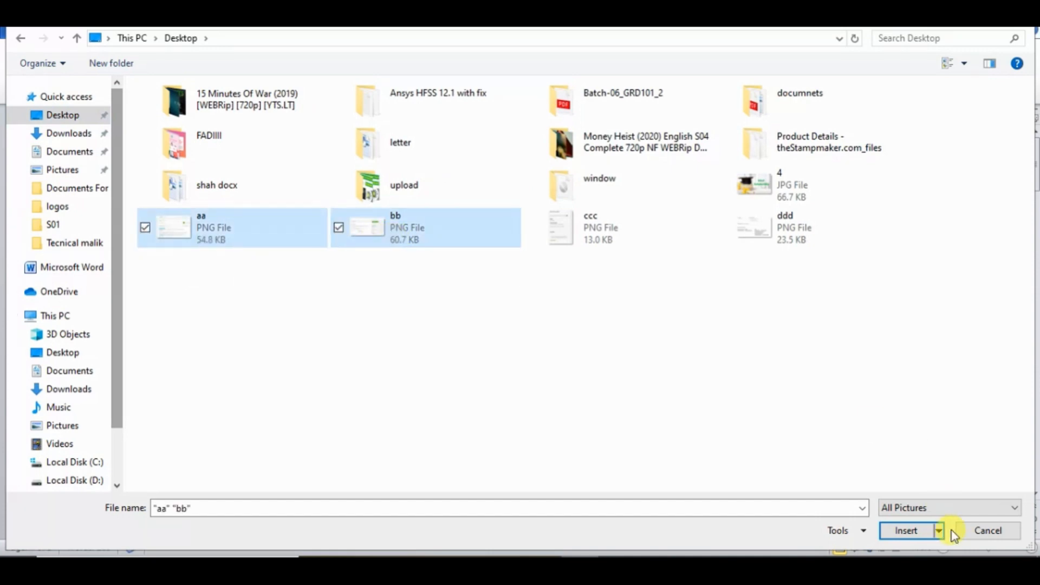
{"action": "left_click", "coordinate": [912, 531]}
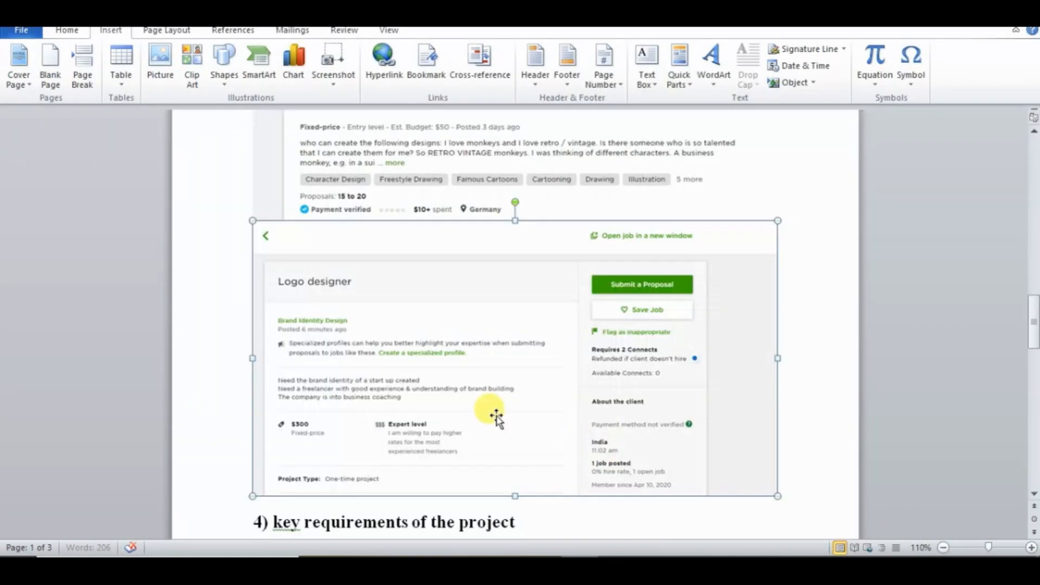
- Add blank lines after the Logo designer screenshot to push the key requirements heading onto the next page
{"action": "mouse_move", "coordinate": [1034, 328]}
{"action": "left_mouse_down"}
{"action": "mouse_move", "coordinate": [1034, 298]}
{"action": "mouse_move", "coordinate": [1033, 314]}
{"action": "left_mouse_up"}
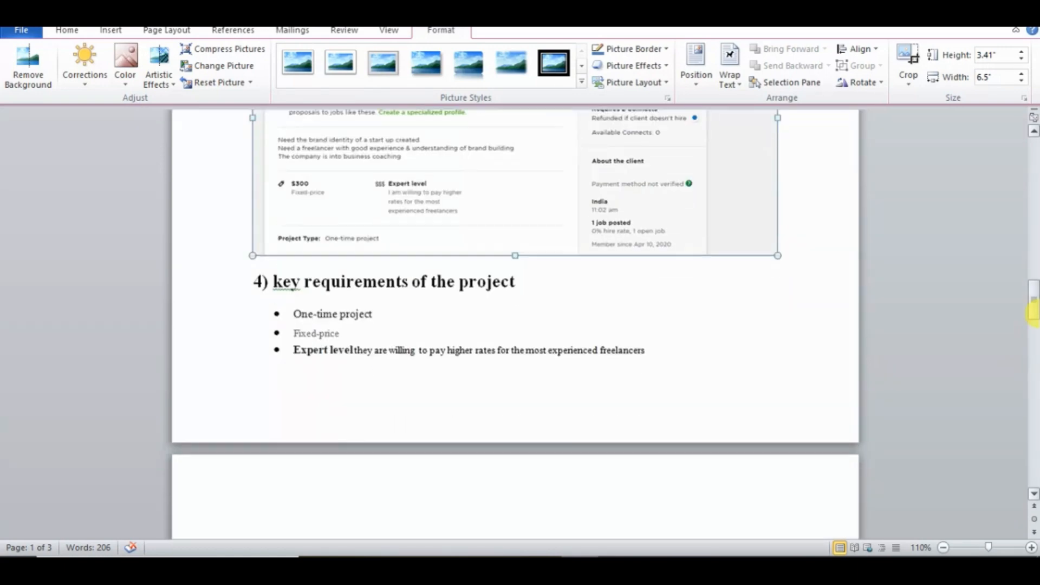
{"action": "left_click_drag", "start_coordinate": [798, 252], "coordinate": [795, 270]}
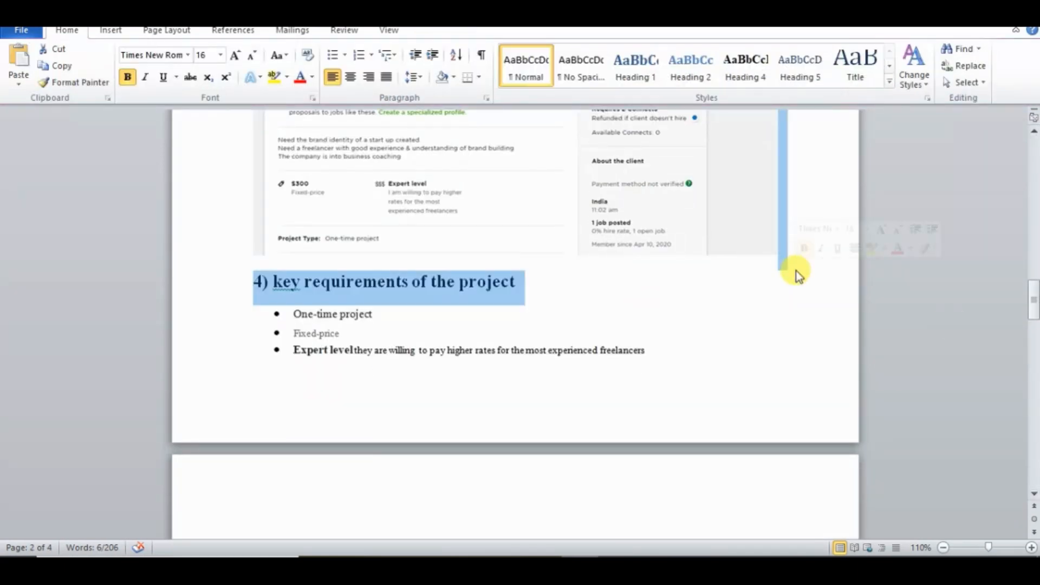
{"action": "left_click", "coordinate": [791, 251]}
{"action": "key", "text": "Return"}
{"action": "key", "text": "Return"}
{"action": "key", "text": "Return"}
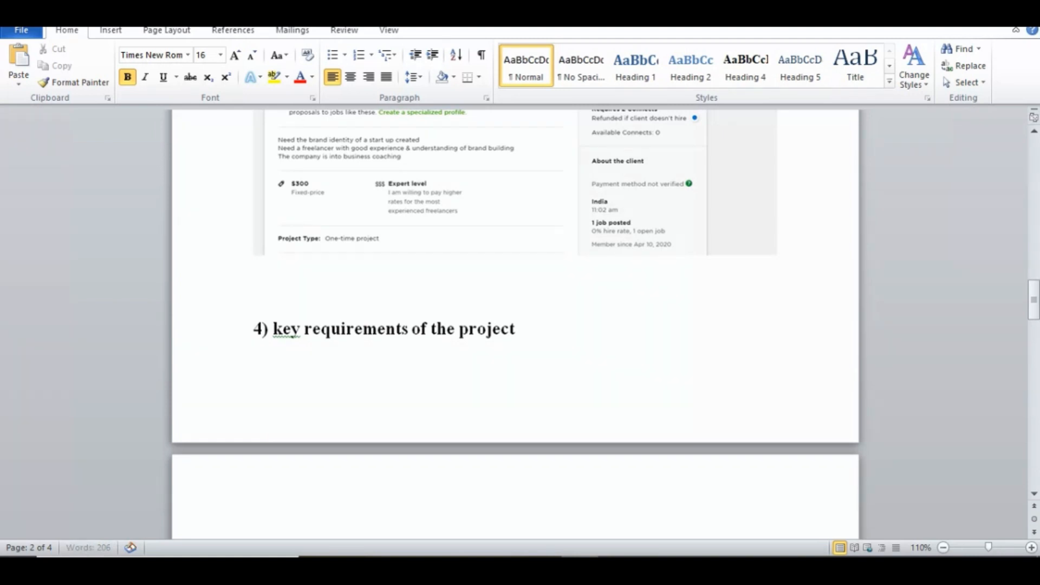
{"action": "key", "text": "Return"}
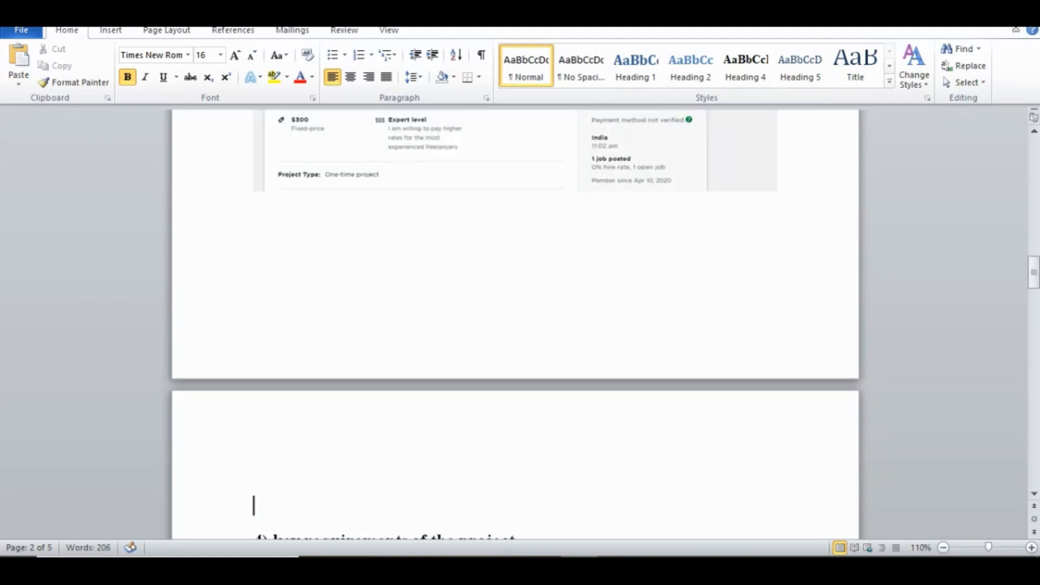
- Copy "Take the screenshot of 'About the client' section available" from the exercise PDF and add it in Word as heading "2)" above heading 4
{"action": "left_click", "coordinate": [401, 567]}
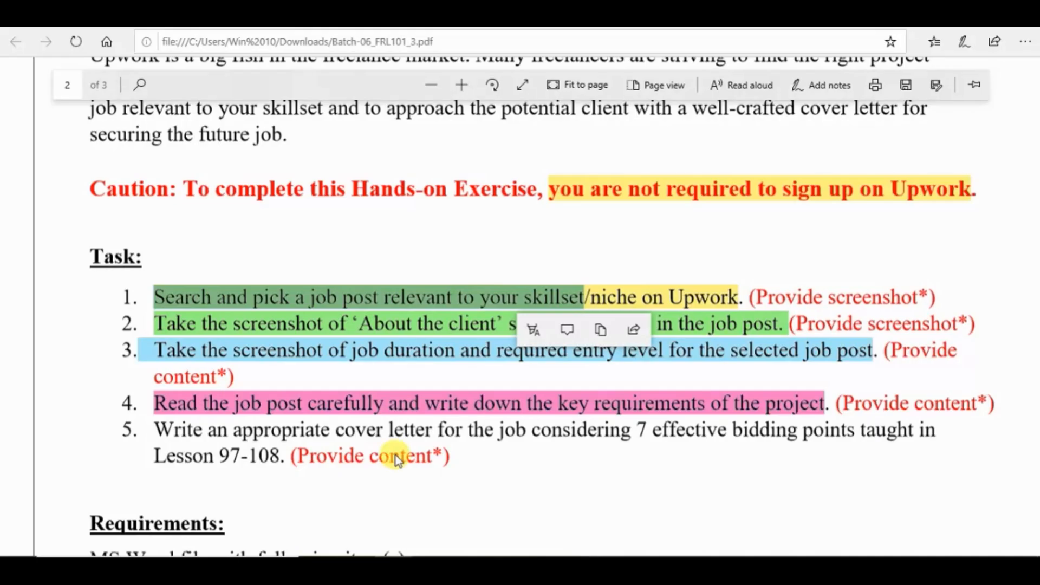
{"action": "left_click", "coordinate": [266, 322]}
{"action": "left_click_drag", "start_coordinate": [155, 324], "coordinate": [639, 327]}
{"action": "key", "text": "ctrl+c"}
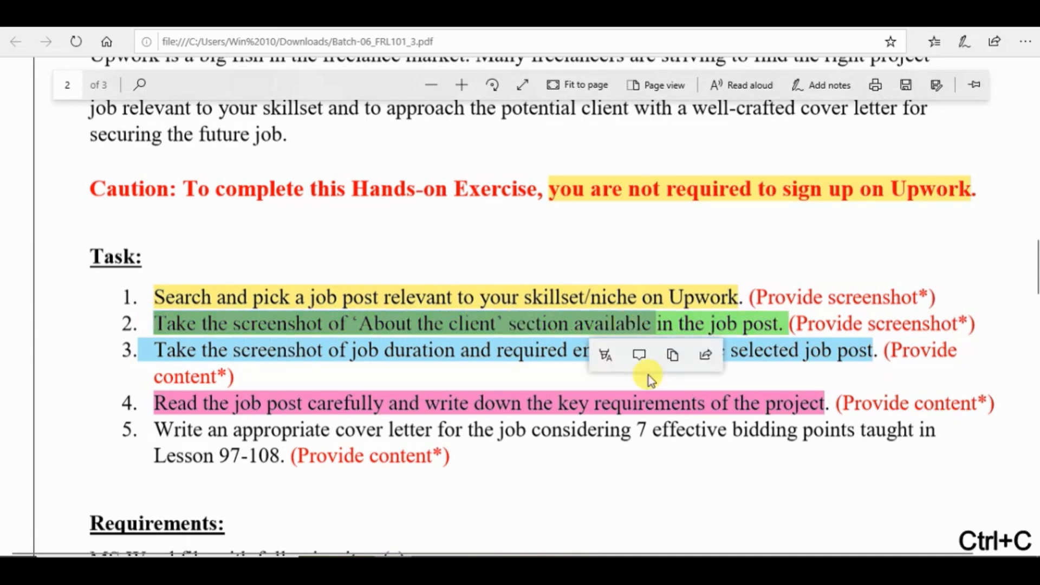
{"action": "left_click", "coordinate": [580, 567]}
{"action": "type", "text": "2)"}
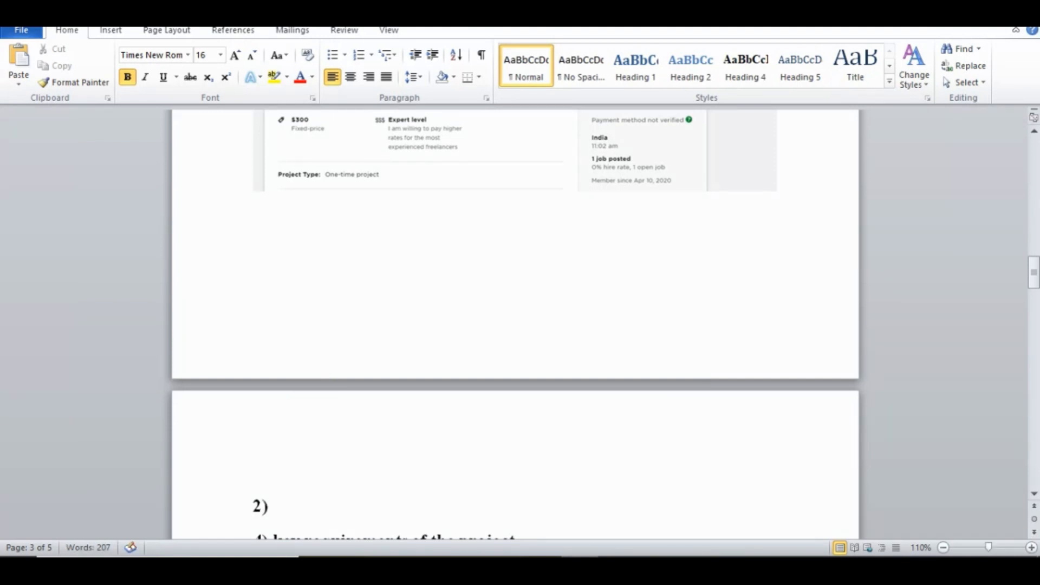
{"action": "key", "text": "ctrl+v"}
- Insert the picture ccc from the Desktop on the blank line above the task 2 heading
{"action": "key", "text": "Up"}
{"action": "left_click", "coordinate": [114, 31]}
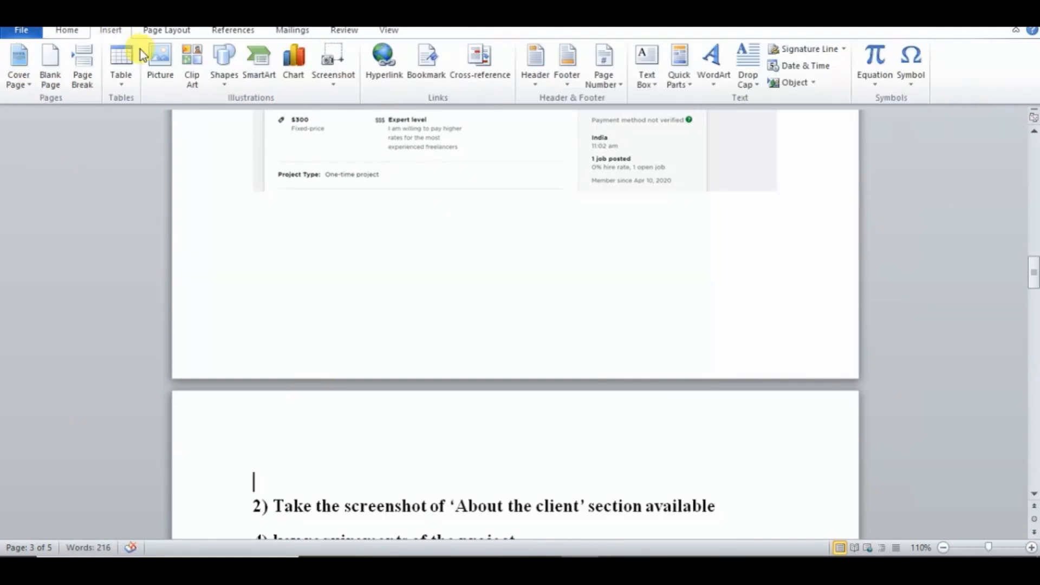
{"action": "left_click", "coordinate": [165, 64]}
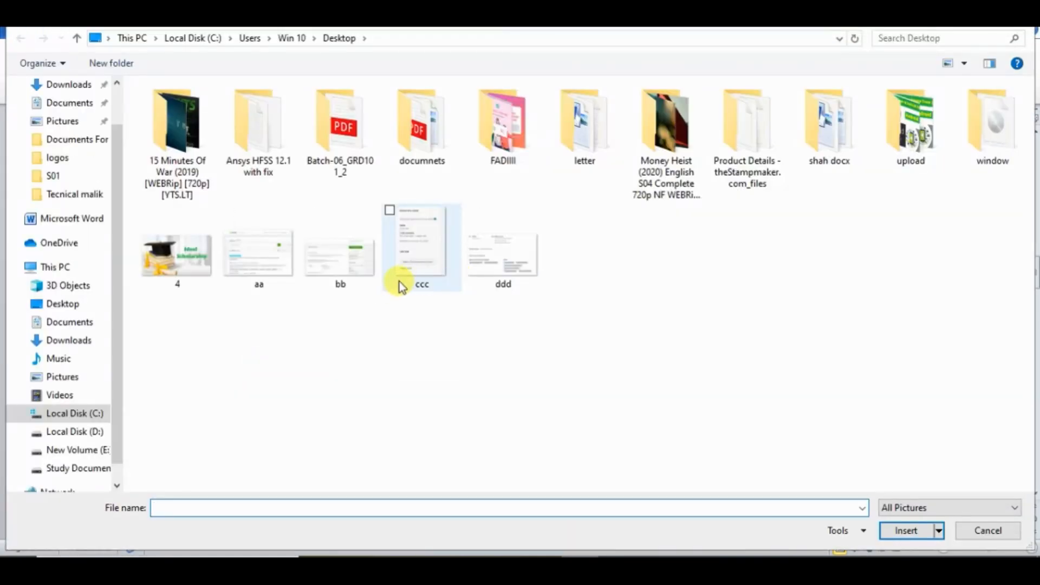
{"action": "double_click", "coordinate": [411, 274]}
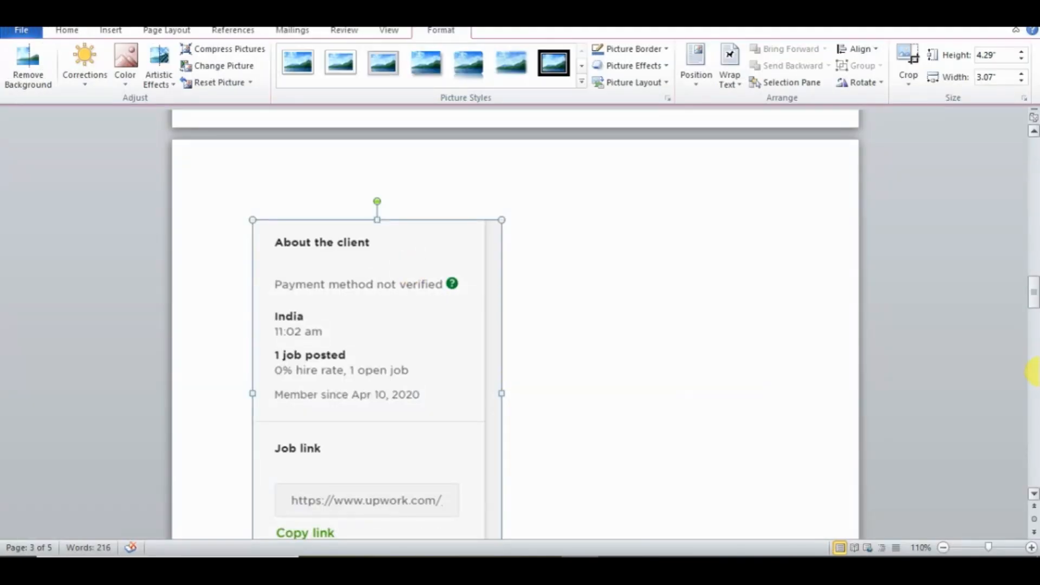
- Add blank lines between the "About the client" picture and the task 2 heading
{"action": "left_click_drag", "start_coordinate": [1032, 292], "coordinate": [1032, 314]}
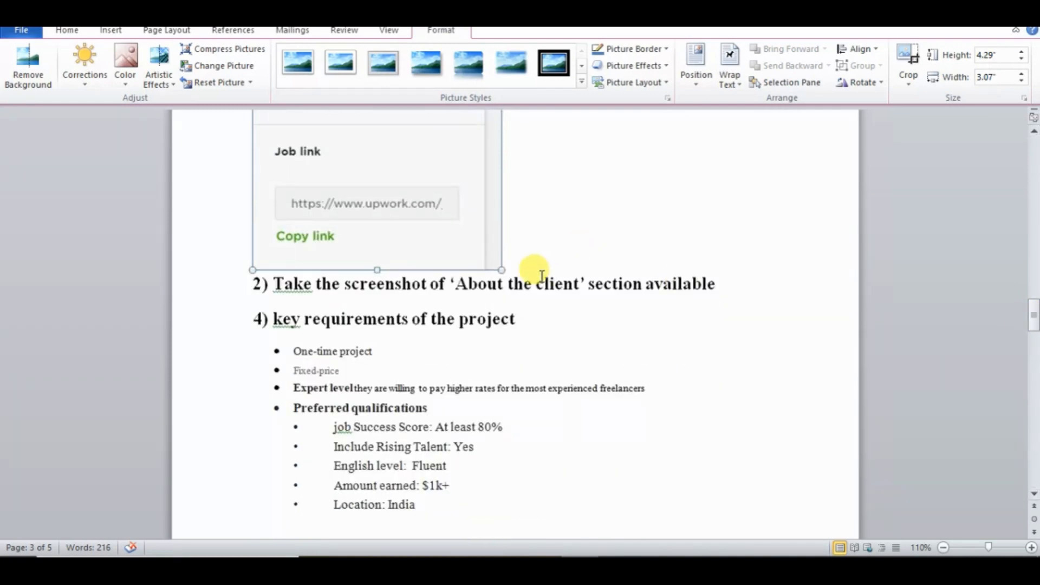
{"action": "left_click", "coordinate": [507, 260]}
{"action": "key", "text": "Return"}
{"action": "key", "text": "Return"}
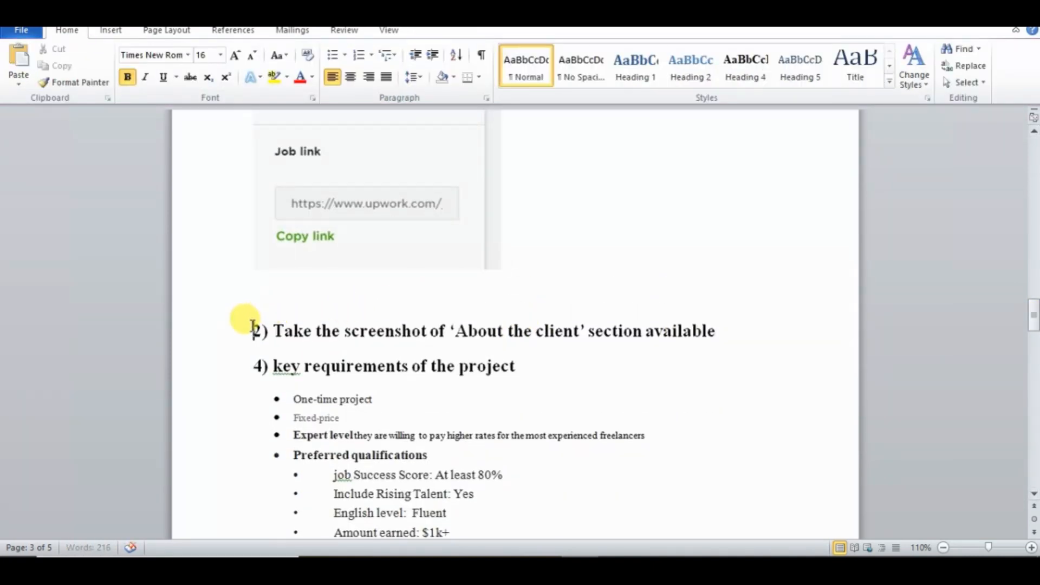
- Replace the task 2 heading below the "About the client" picture with the heading number "3)", leaving blank space before heading 4
{"action": "left_click", "coordinate": [691, 320], "text": "shift"}
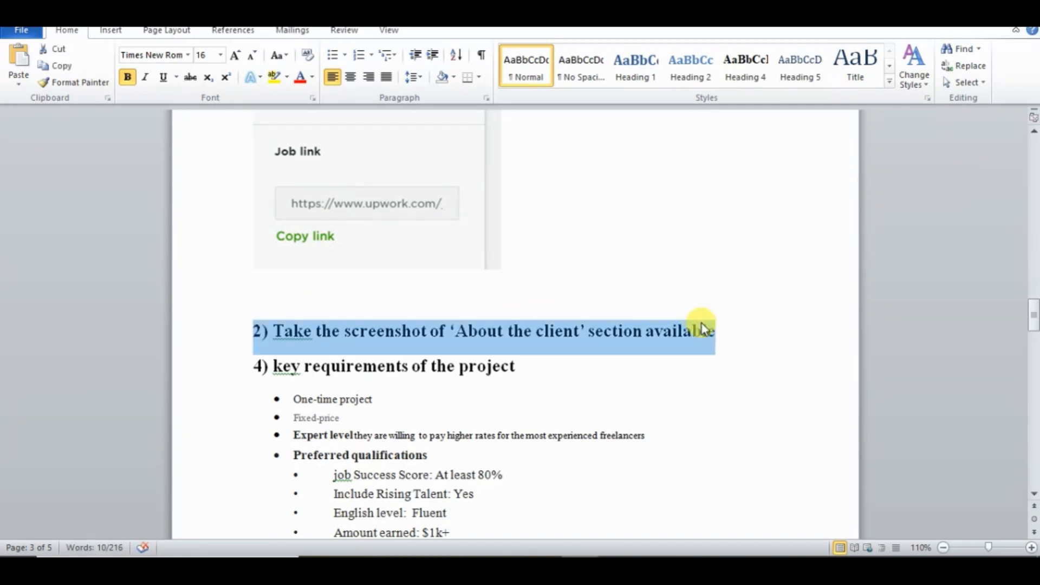
{"action": "type", "text": "3"}
{"action": "key", "text": "Return"}
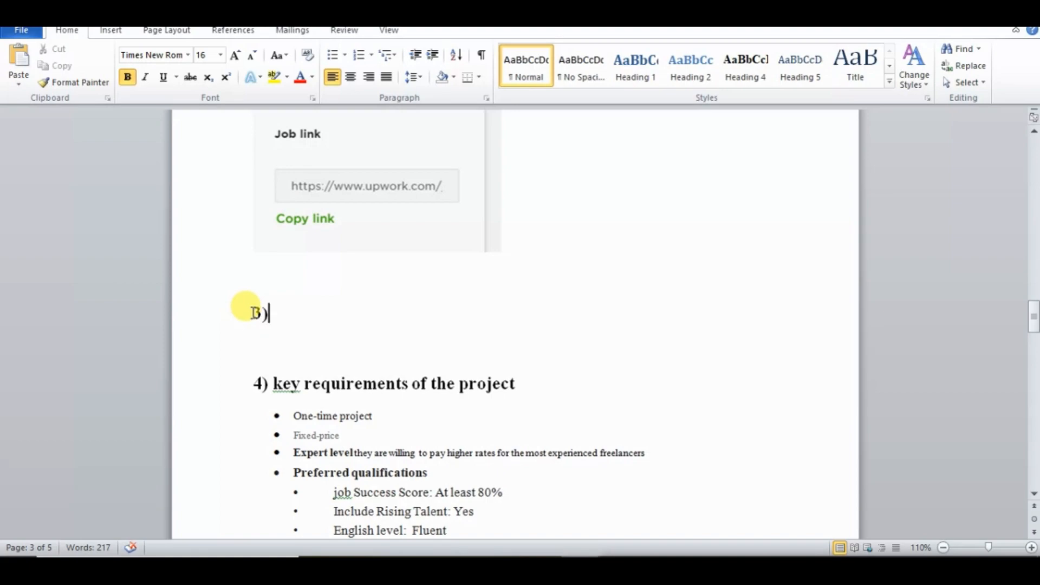
- Copy "Take the screenshot of job duration and required entry" from the exercise PDF and paste it after "3)" in Word
{"action": "key", "text": "alt+Tab"}
{"action": "left_click", "coordinate": [187, 344]}
{"action": "left_click", "coordinate": [151, 345]}
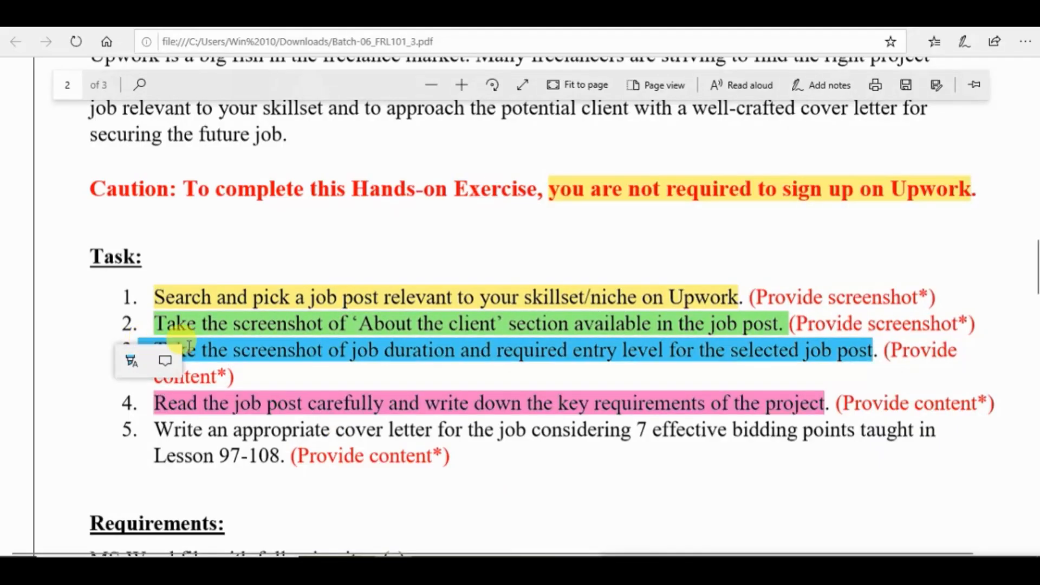
{"action": "left_click", "coordinate": [281, 357]}
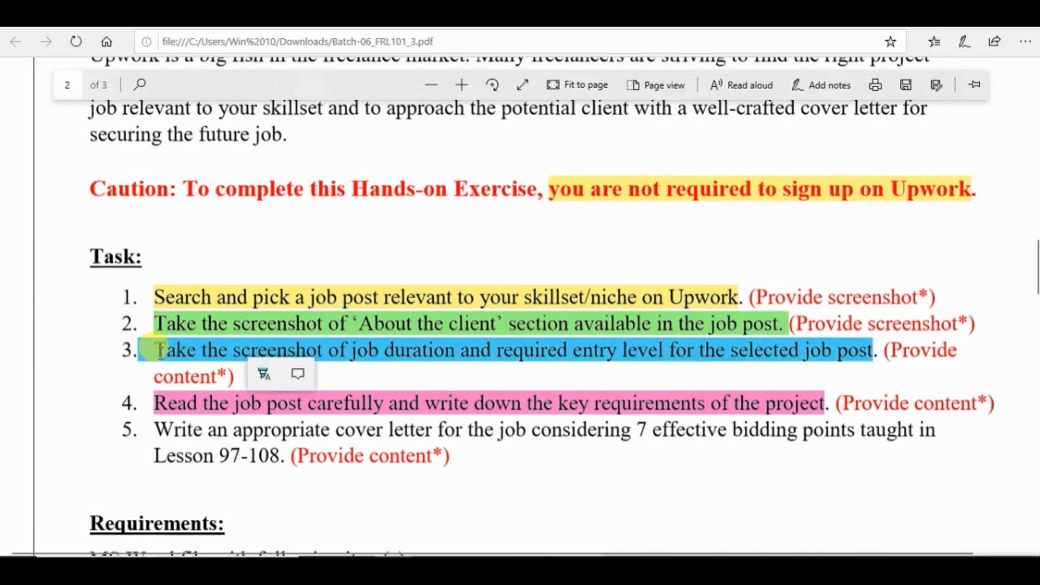
{"action": "left_click_drag", "start_coordinate": [629, 348], "coordinate": [630, 349]}
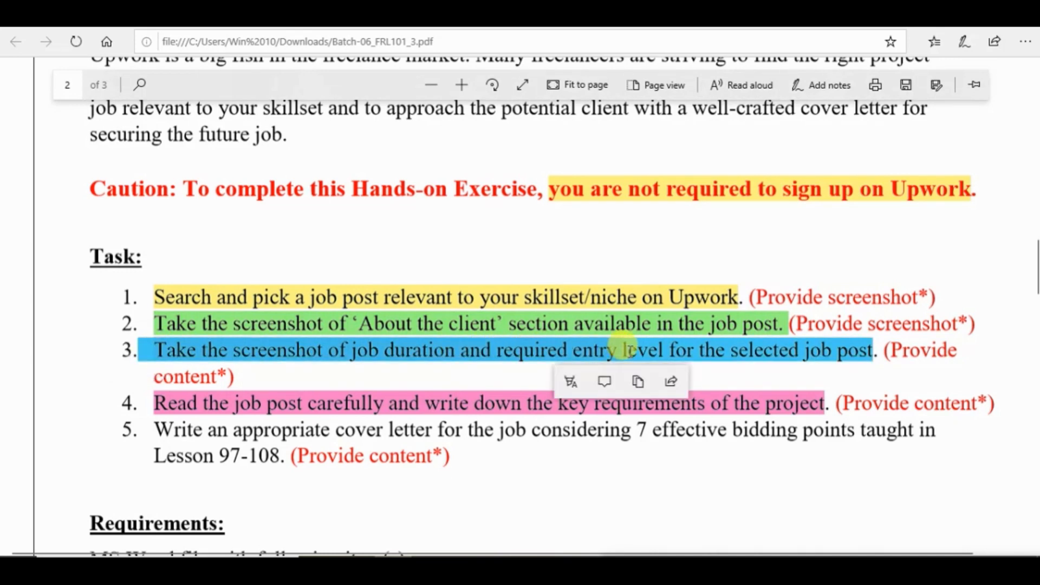
{"action": "key", "text": "ctrl+c"}
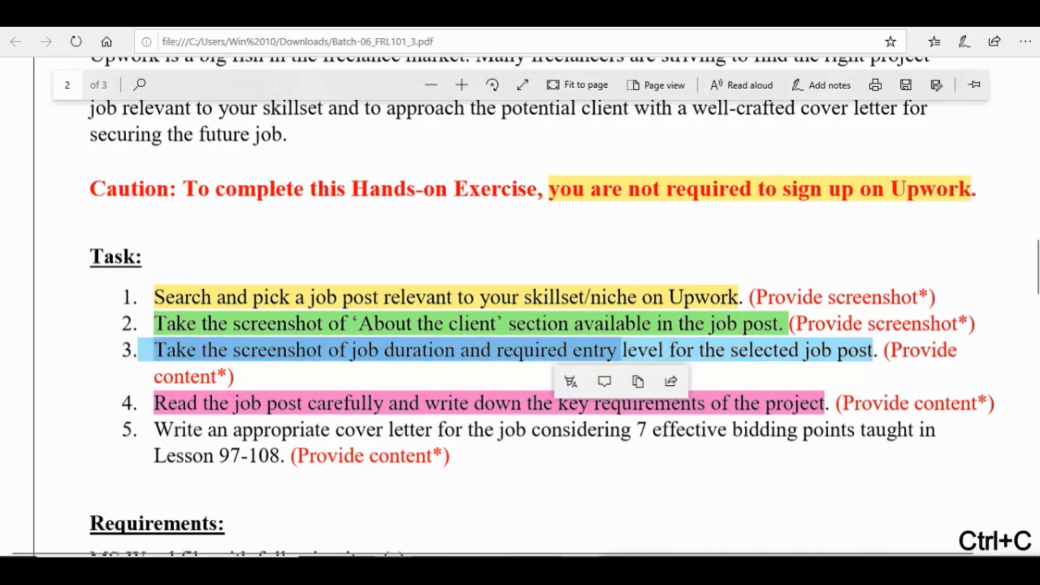
{"action": "key", "text": "alt+Tab"}
{"action": "key", "text": "ctrl+v"}
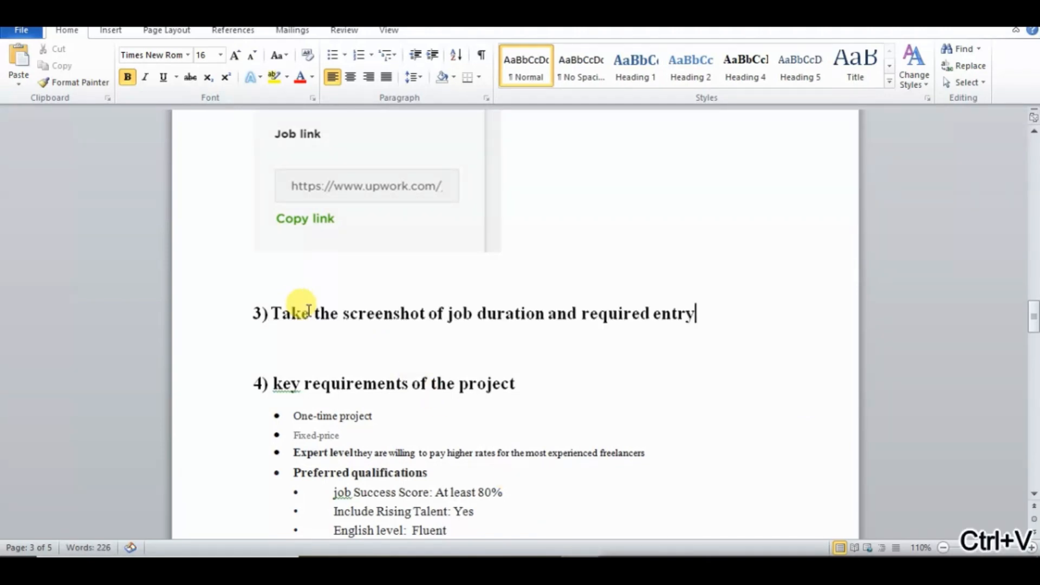
- Insert the picture ddd from the Desktop on the blank line below the task 3 heading
{"action": "left_click", "coordinate": [269, 340]}
{"action": "left_click", "coordinate": [110, 30]}
{"action": "left_click", "coordinate": [158, 63]}
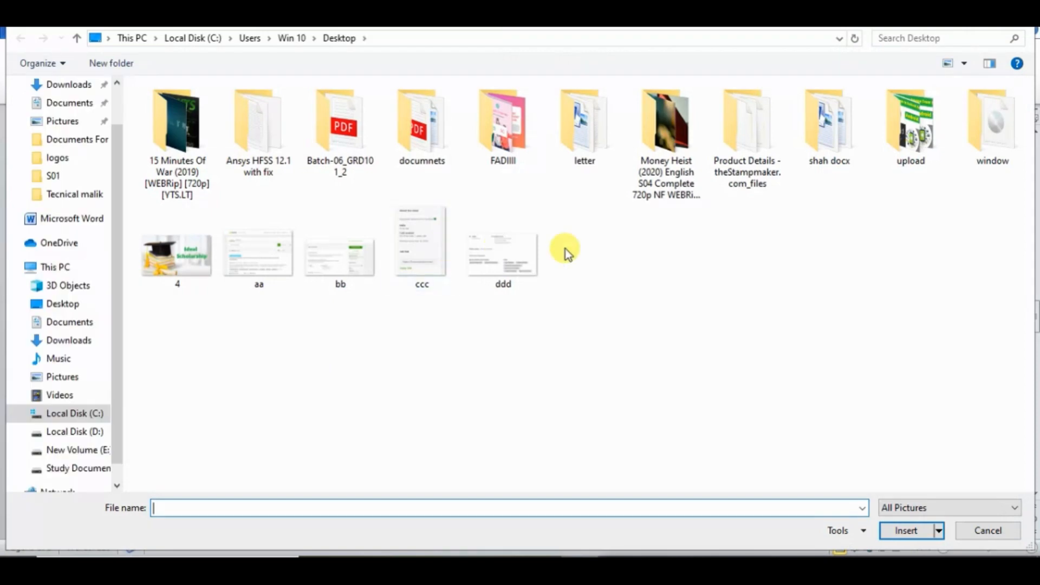
{"action": "double_click", "coordinate": [528, 258]}
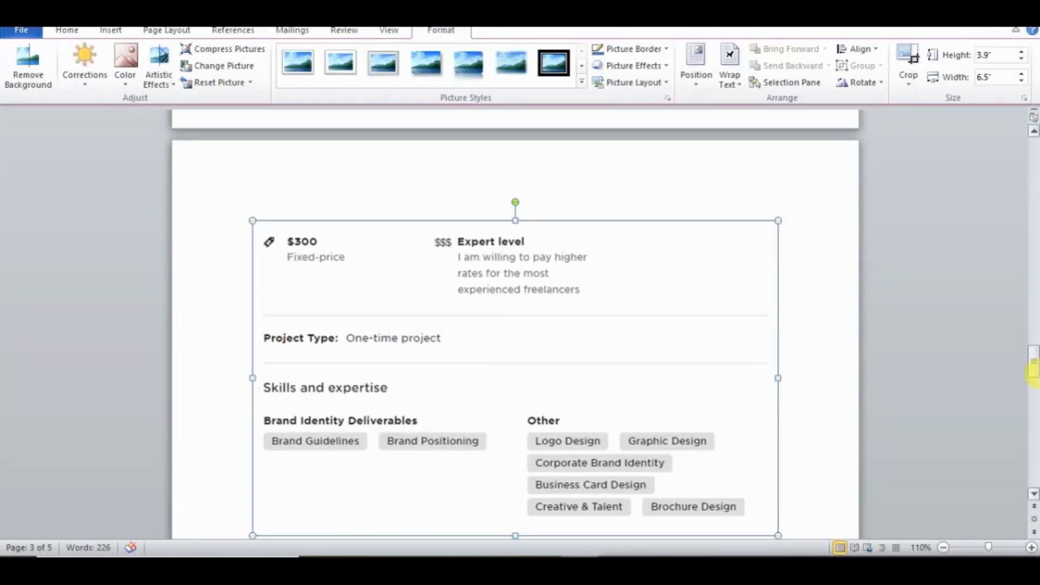
- Shrink the Upwork job search screenshot slightly from its corner
{"action": "left_click_drag", "start_coordinate": [1034, 360], "coordinate": [1034, 209]}
{"action": "left_click", "coordinate": [677, 273]}
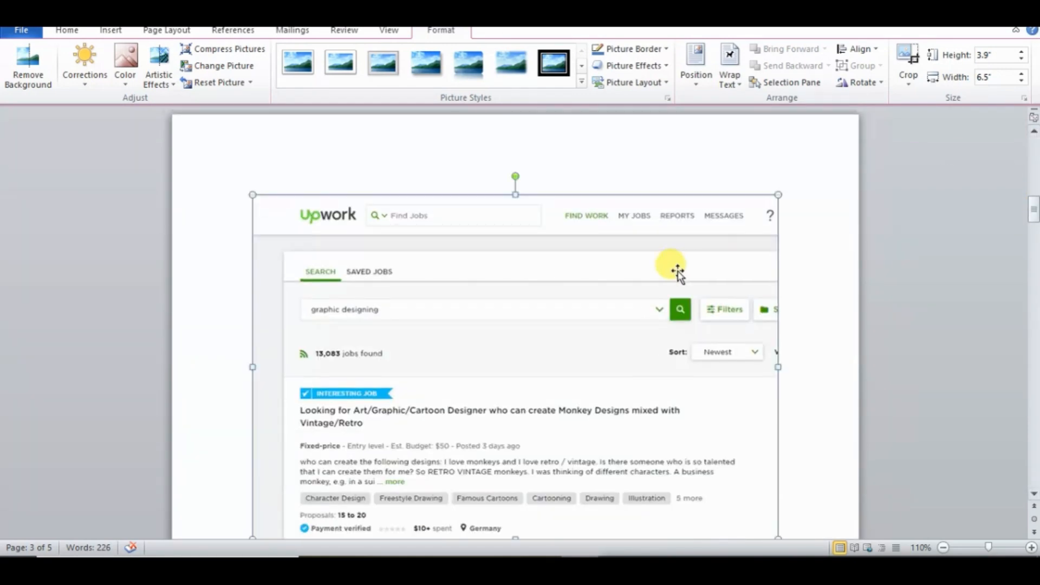
{"action": "left_click_drag", "start_coordinate": [778, 194], "coordinate": [740, 245]}
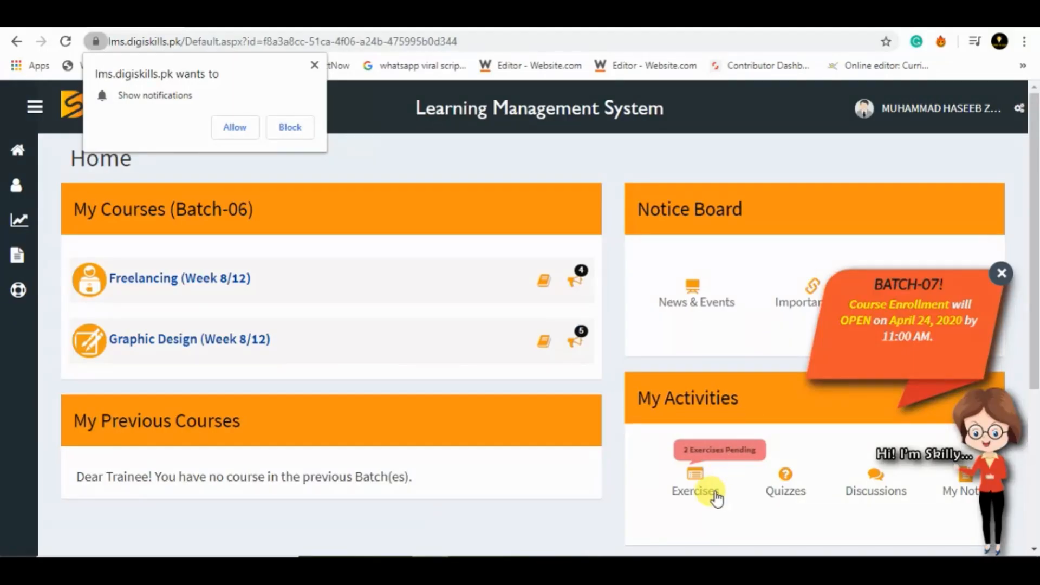
- Switch to the DigiSkills Learning Management System and submit Freelancing Hands On 3 from the Desktop as the FRL101 exercise
{"action": "left_click", "coordinate": [721, 486]}
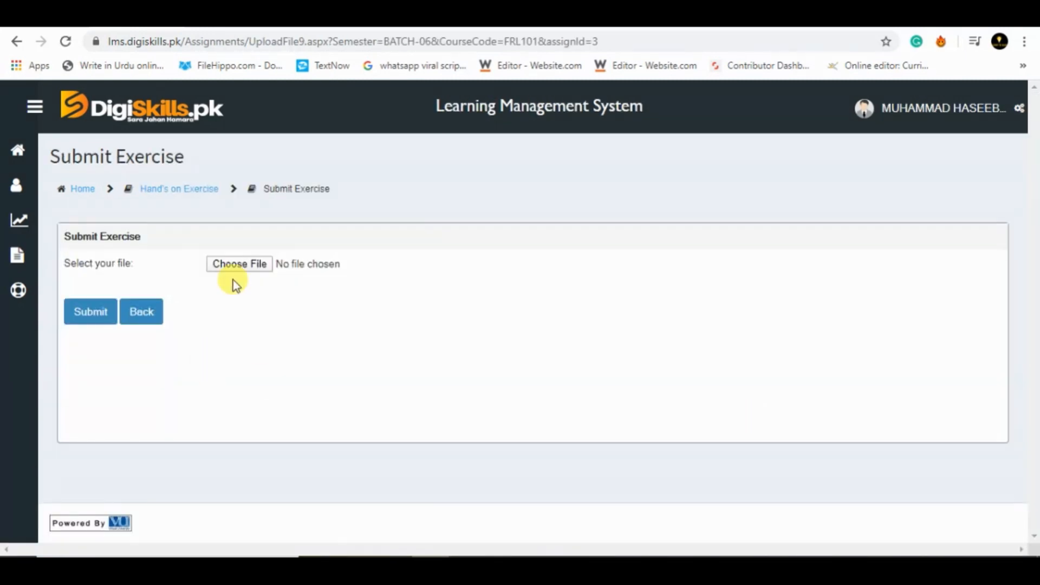
{"action": "left_click", "coordinate": [246, 264]}
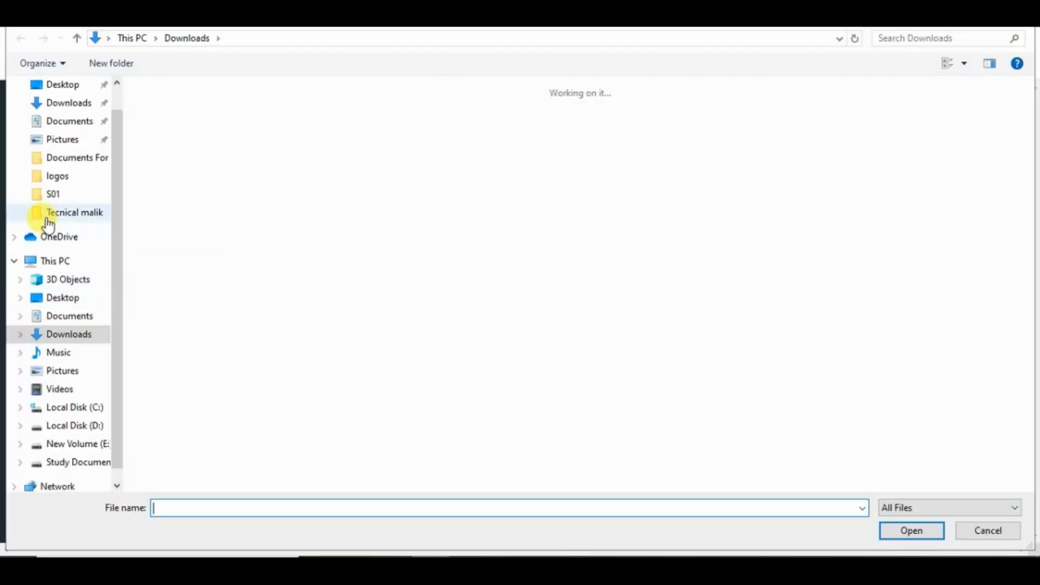
{"action": "left_click", "coordinate": [66, 283]}
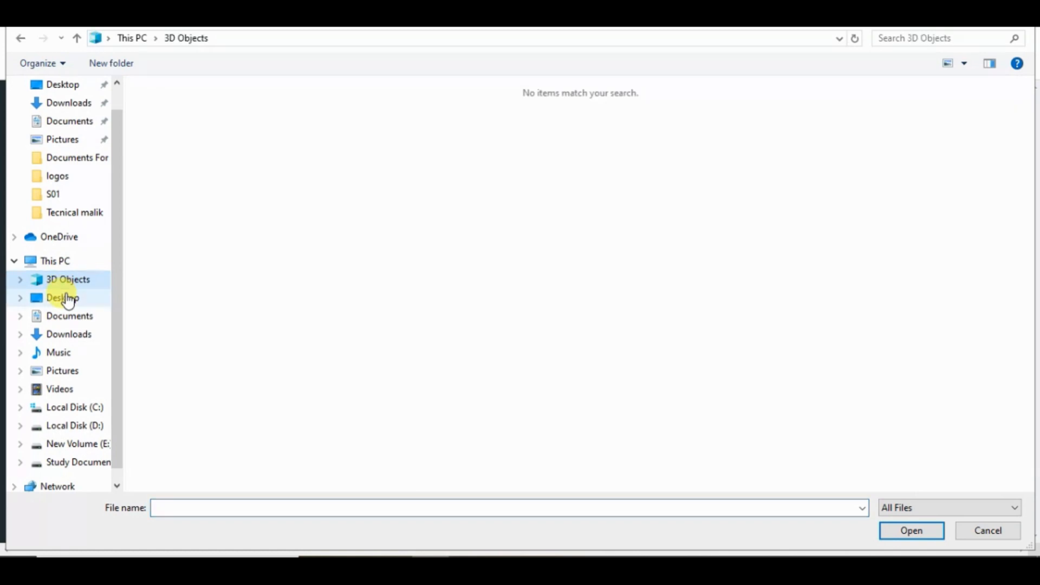
{"action": "left_click", "coordinate": [66, 298]}
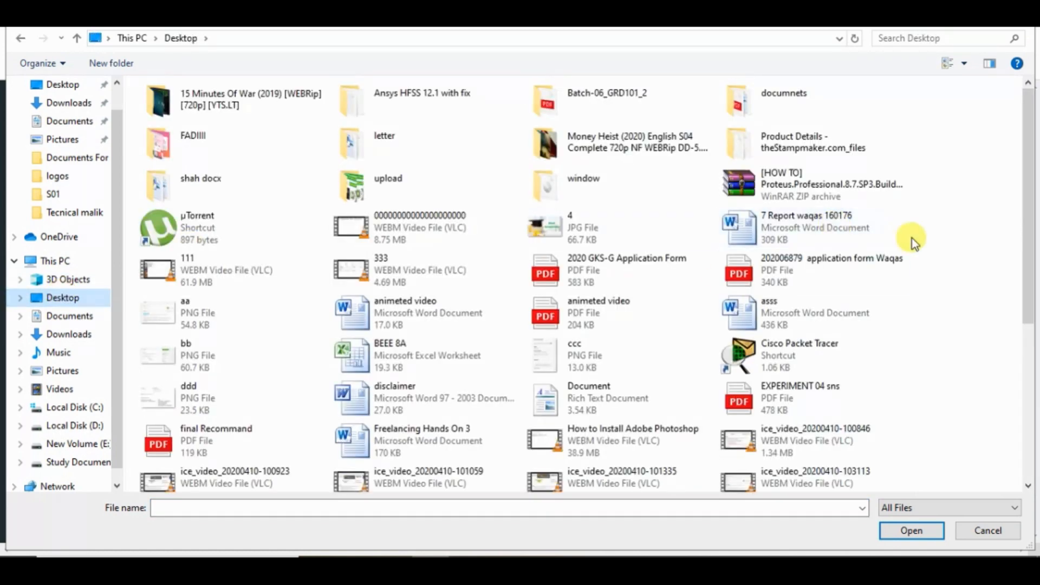
{"action": "double_click", "coordinate": [427, 433]}
{"action": "left_click", "coordinate": [103, 308]}
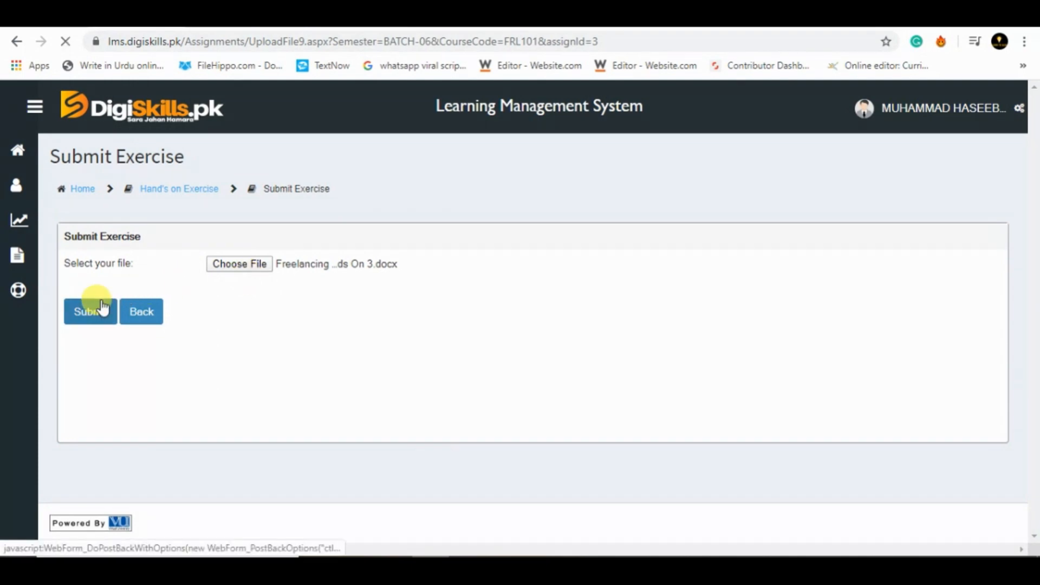